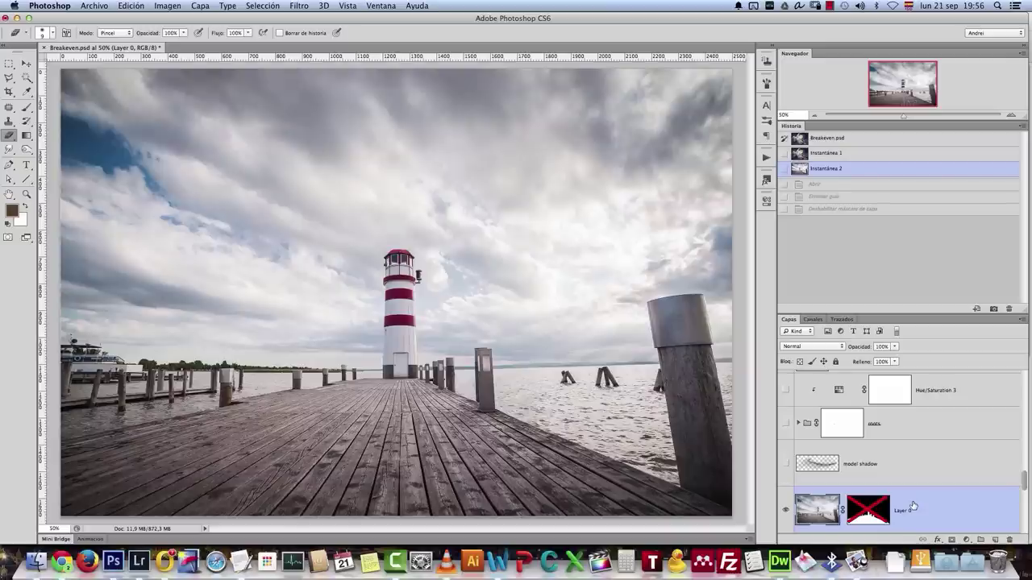
# Display the finished composite by restoring the history snapshot Instantánea 1
pyautogui.click(820, 156)
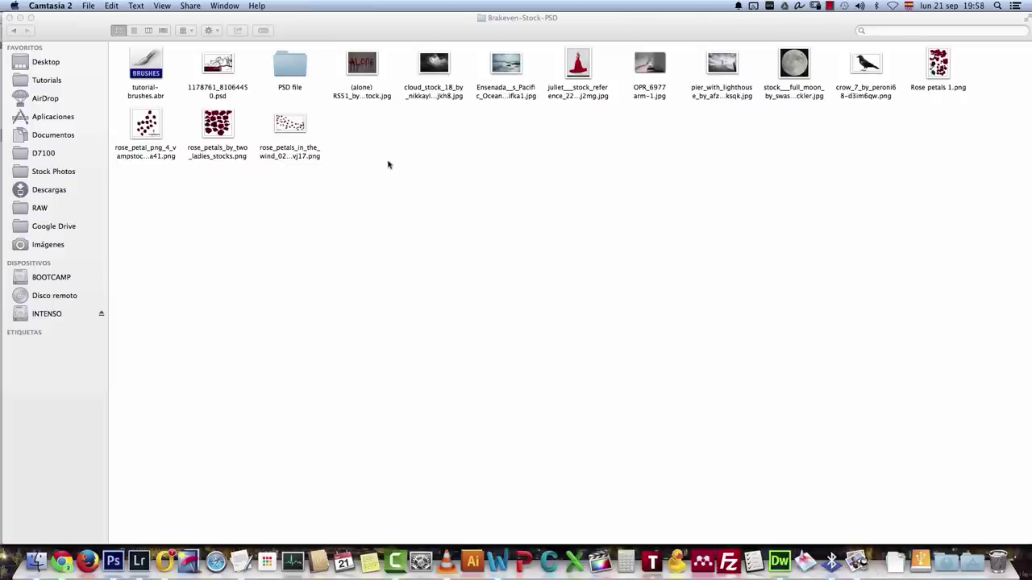
# Open the pier_with_lighthouse JPG from the Brakeven-Stock-PSD folder in Photoshop and check its image dimensions
pyautogui.rightClick(723, 65)
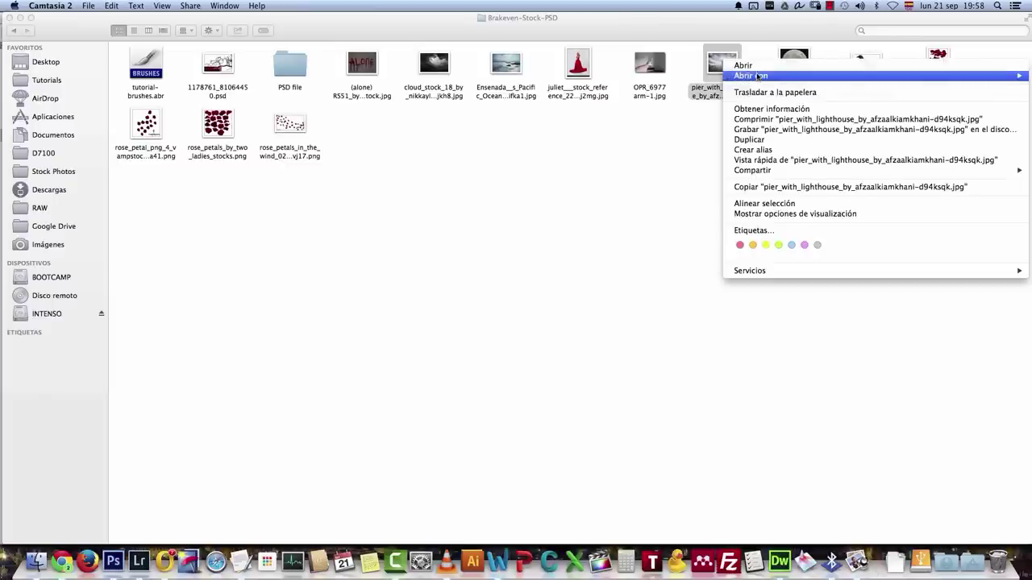
pyautogui.moveTo(754, 77)
pyautogui.click(674, 117)
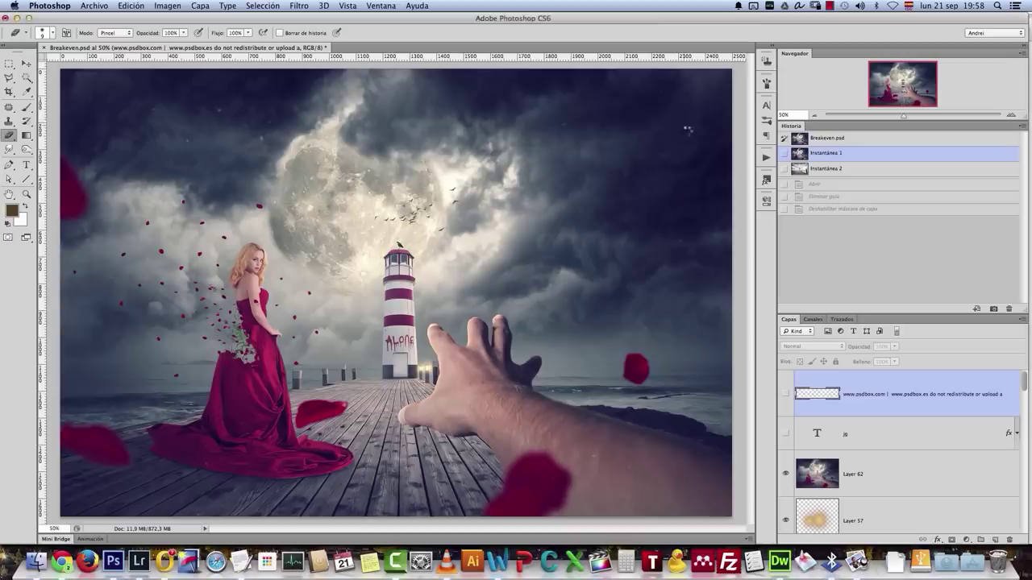
pyautogui.press('super+alt+i')
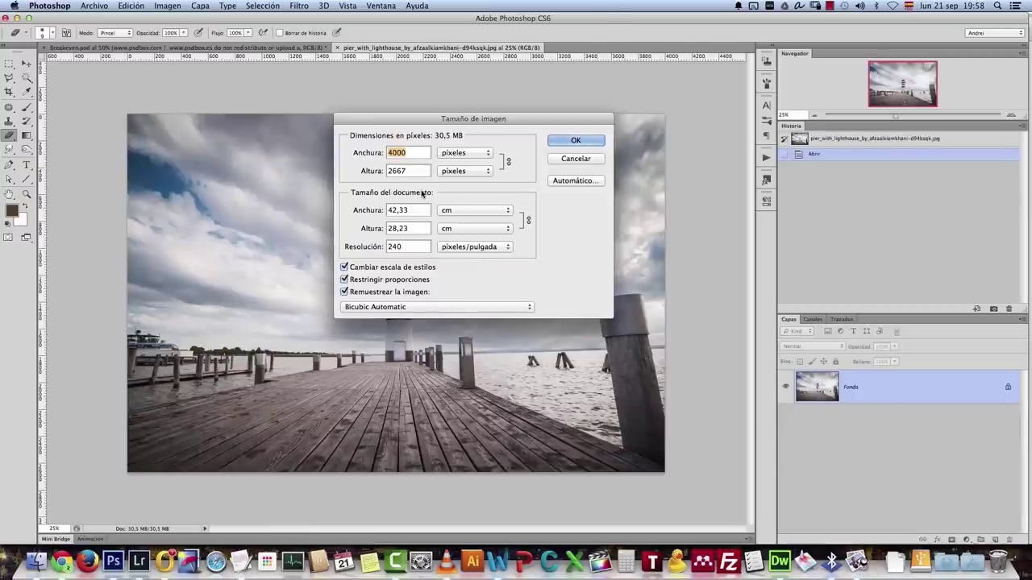
pyautogui.click(585, 160)
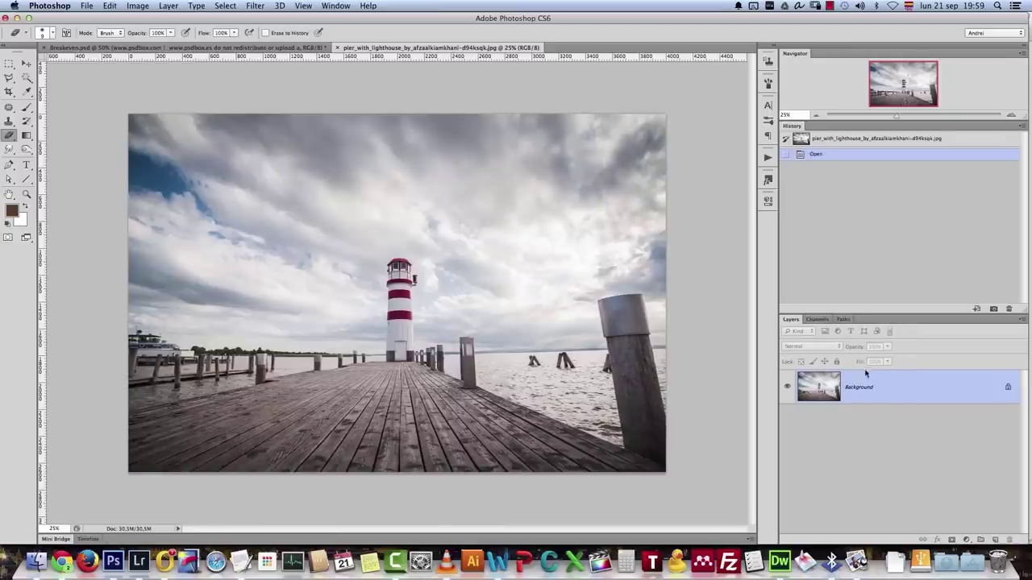
# Convert the Background into an editable layer and begin outlining the pier with the Pen tool
pyautogui.keyDown('alt'); pyautogui.doubleClick(911, 397); pyautogui.keyUp('alt')
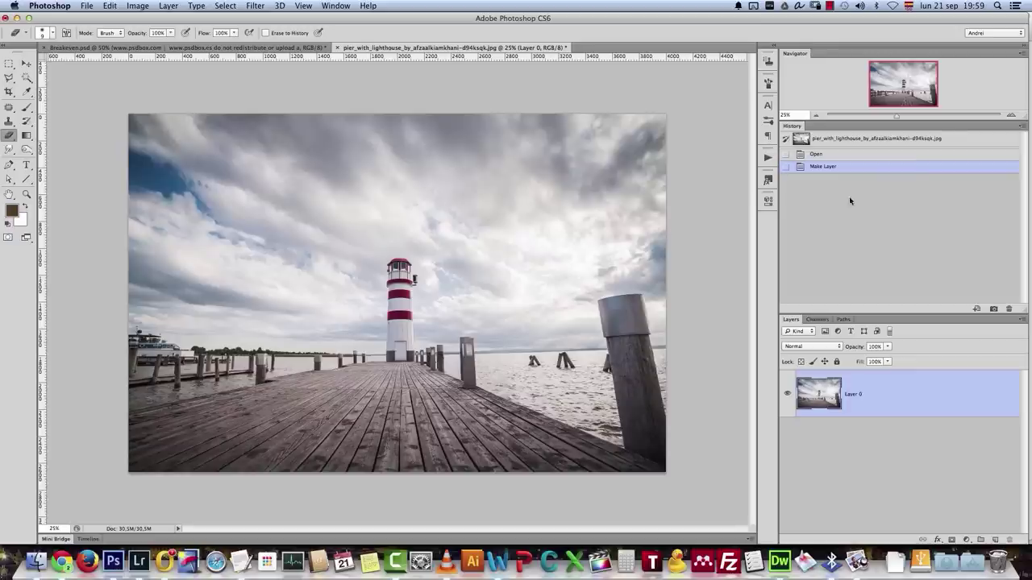
pyautogui.click(1011, 115)
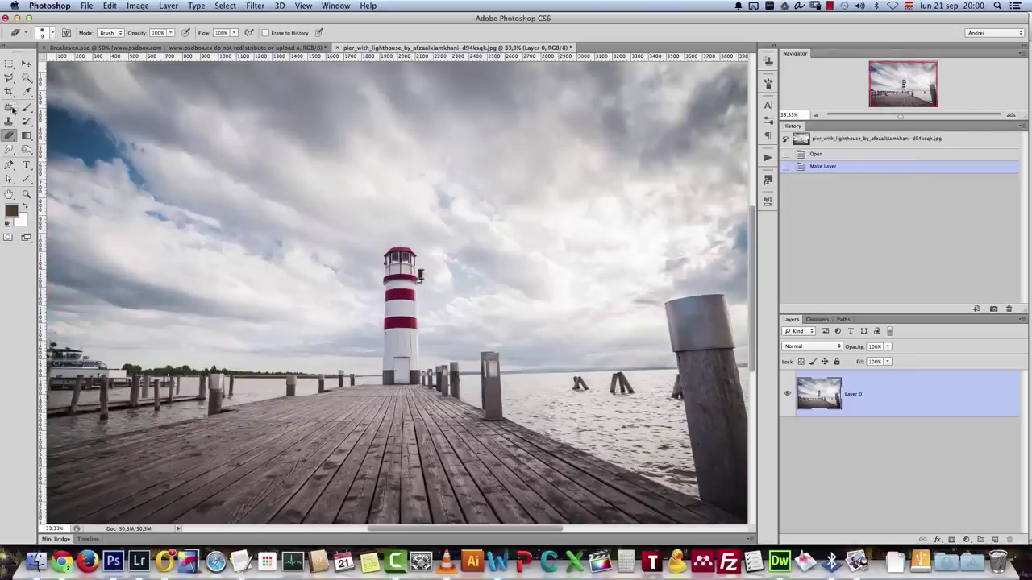
pyautogui.click(10, 164)
pyautogui.moveTo(660, 387); pyautogui.dragTo(606, 348)
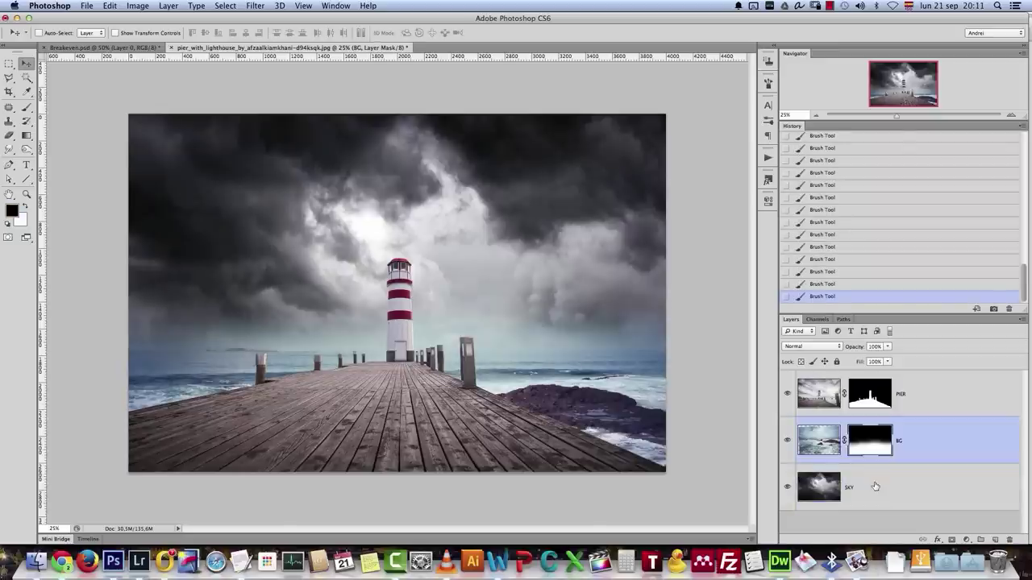
# Add a black-to-white Gradient Overlay to the BG layer at 68% opacity and change its blend mode
pyautogui.click(875, 486)
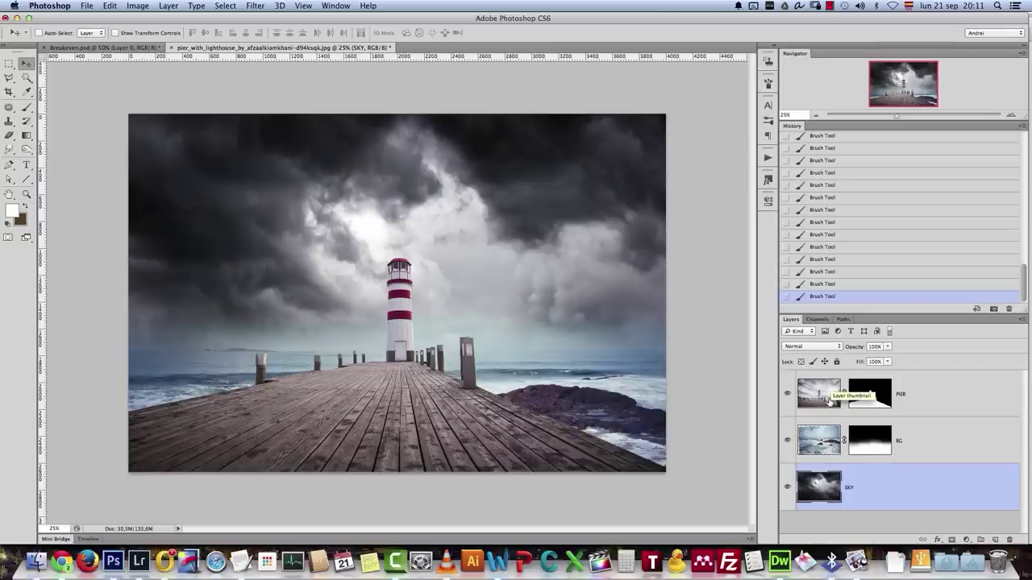
pyautogui.doubleClick(960, 442)
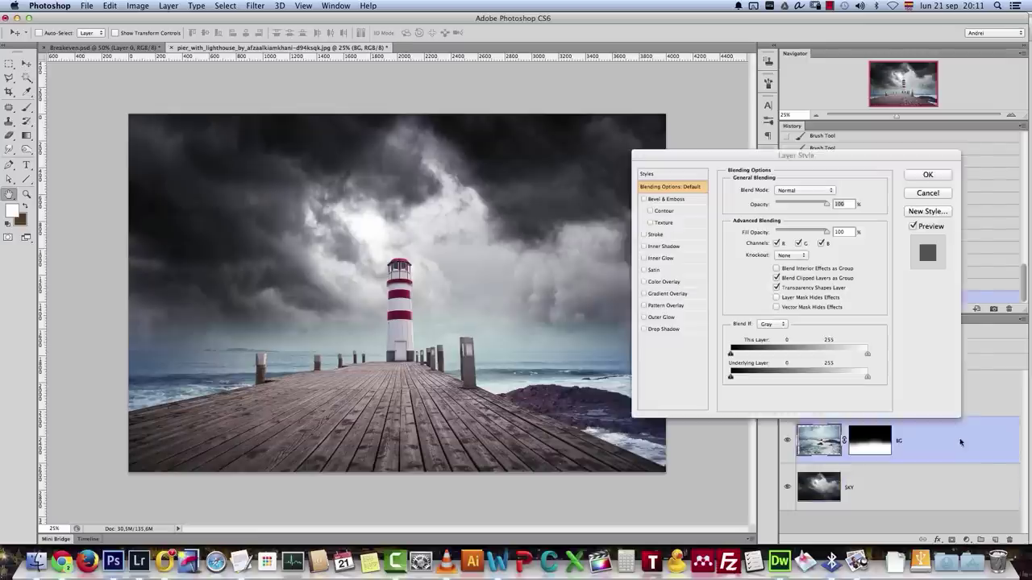
pyautogui.click(668, 293)
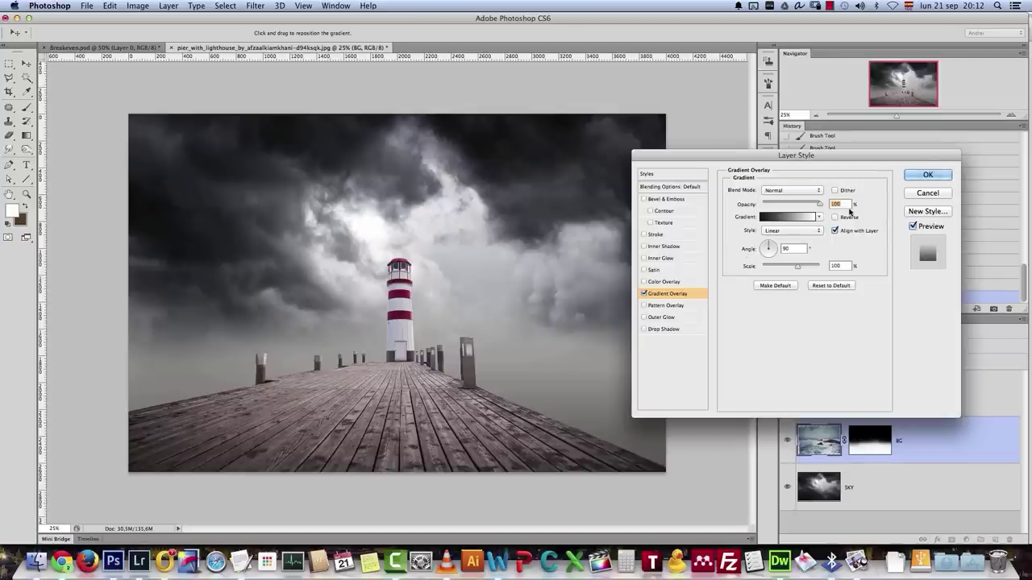
pyautogui.write('68')
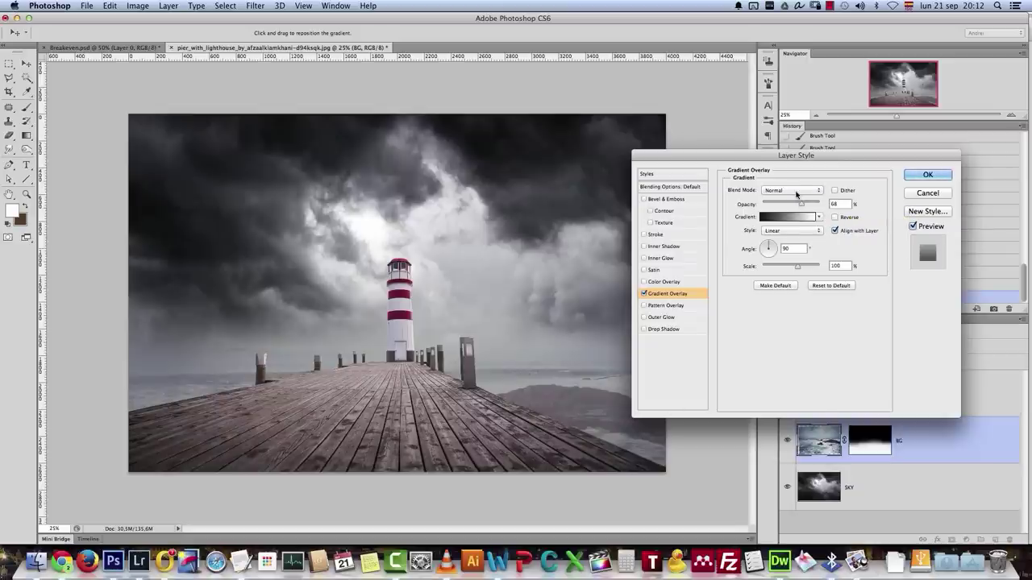
pyautogui.click(792, 191)
pyautogui.click(776, 226)
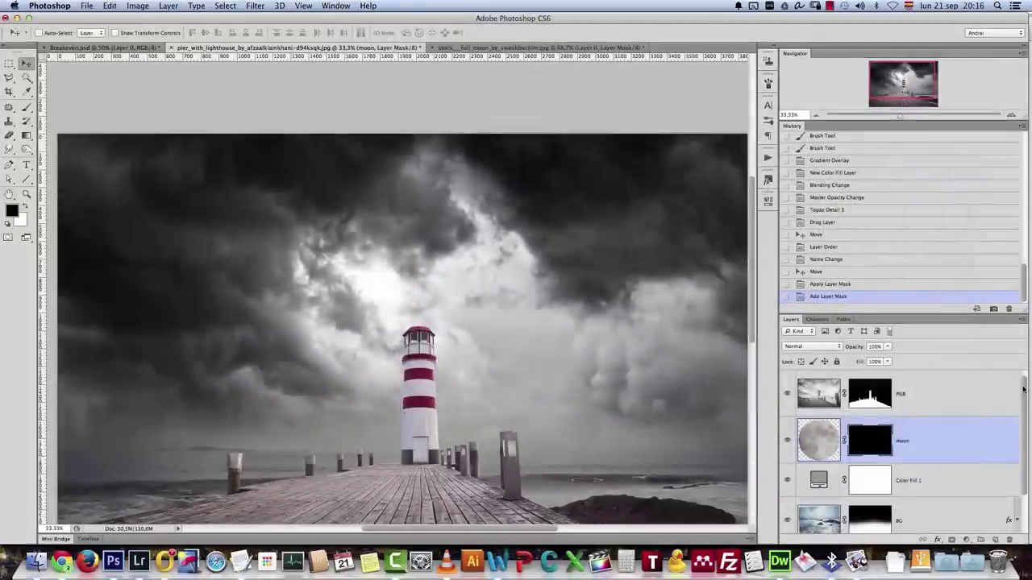
# Make the SKY layer active and switch to the Magic Wand tool
pyautogui.scroll(-2, 1024, 393)
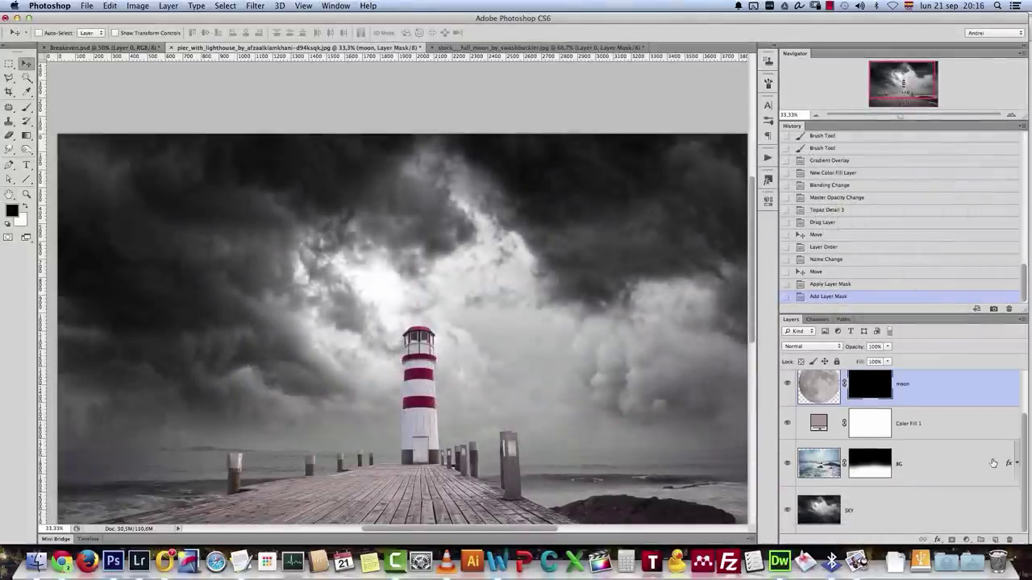
pyautogui.click(885, 517)
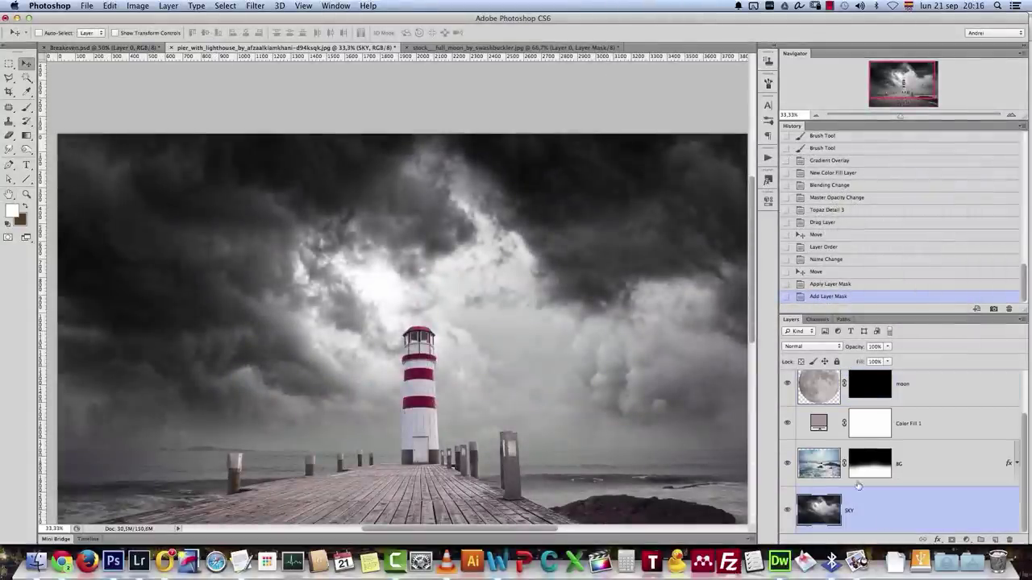
pyautogui.click(29, 77)
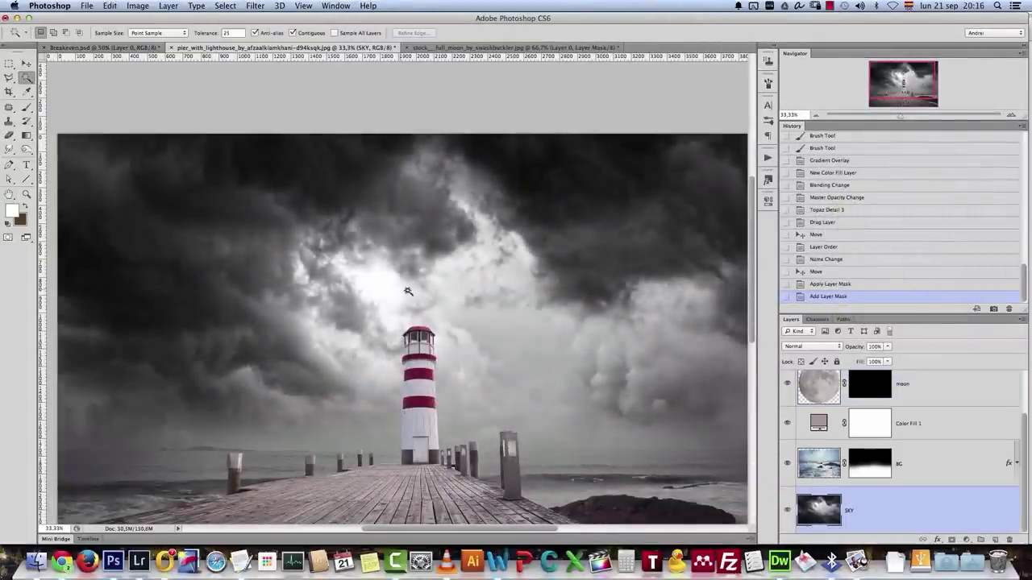
pyautogui.click(379, 282)
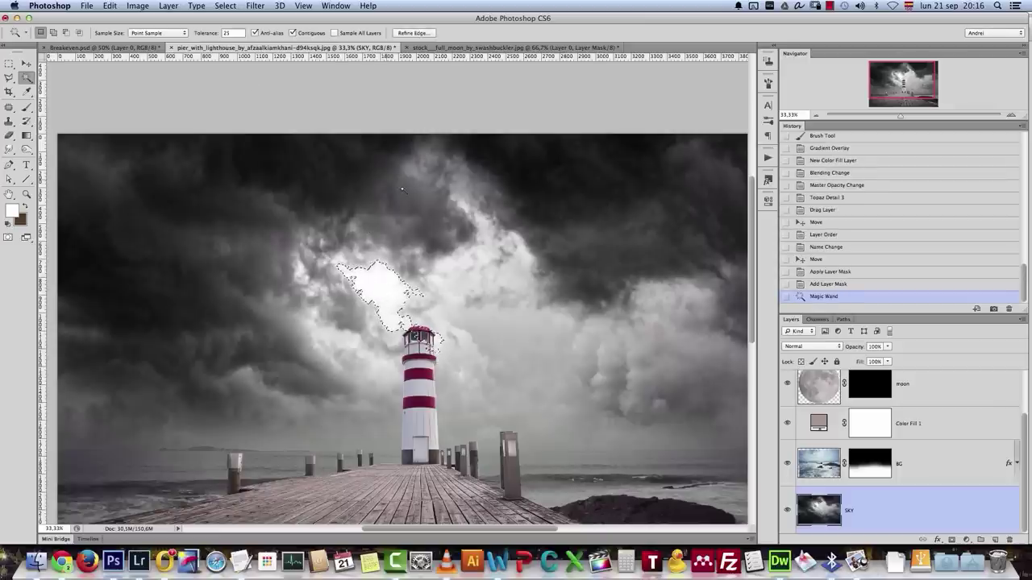
pyautogui.press('shift')
pyautogui.click(446, 307)
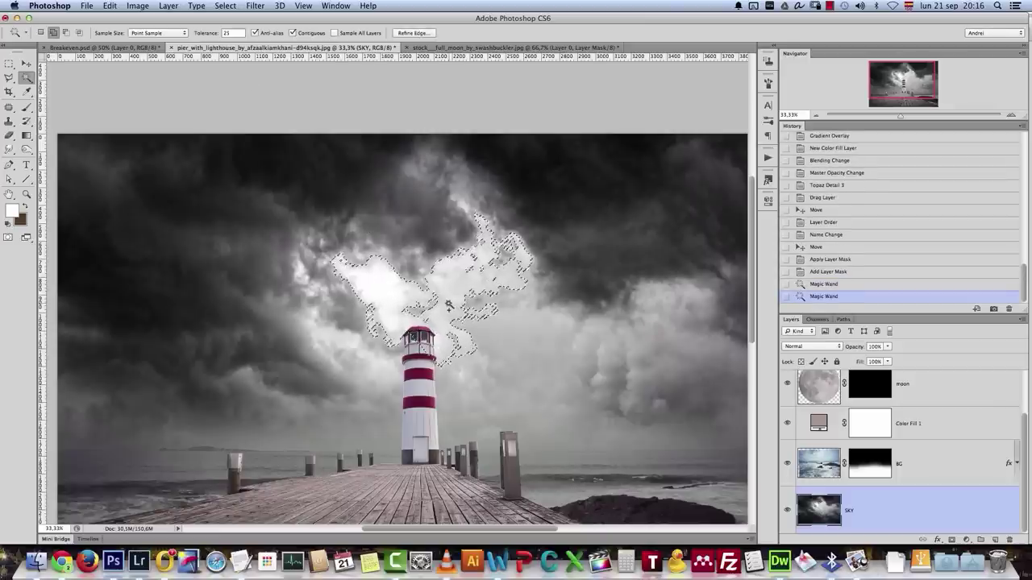
pyautogui.press('super+d')
# Select the bright clouds around the lighthouse on the SKY layer with the Magic Wand, adding neighbouring areas to the selection
pyautogui.click(375, 282)
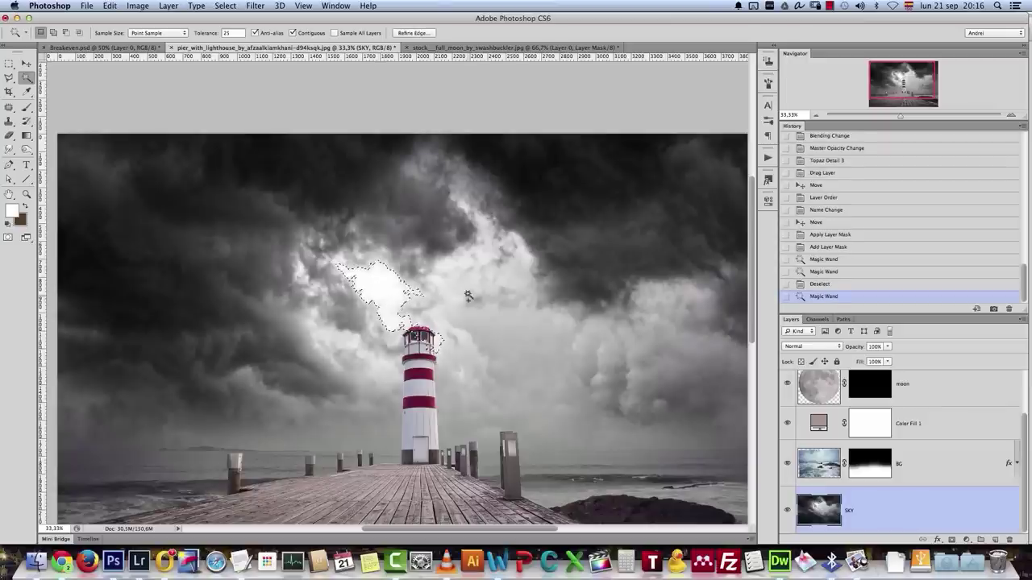
pyautogui.click(455, 277)
pyautogui.keyDown('shift'); pyautogui.click(461, 329); pyautogui.keyUp('shift')
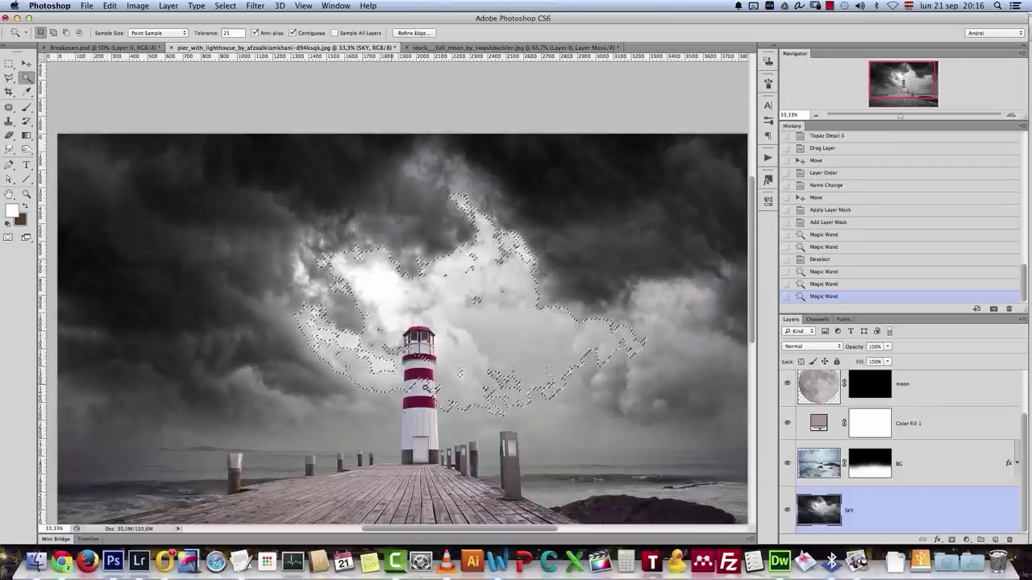
# Fill the cloud selection with white on the moon layer's mask, and remove the selection
pyautogui.scroll(1, 882, 415)
pyautogui.click(871, 394)
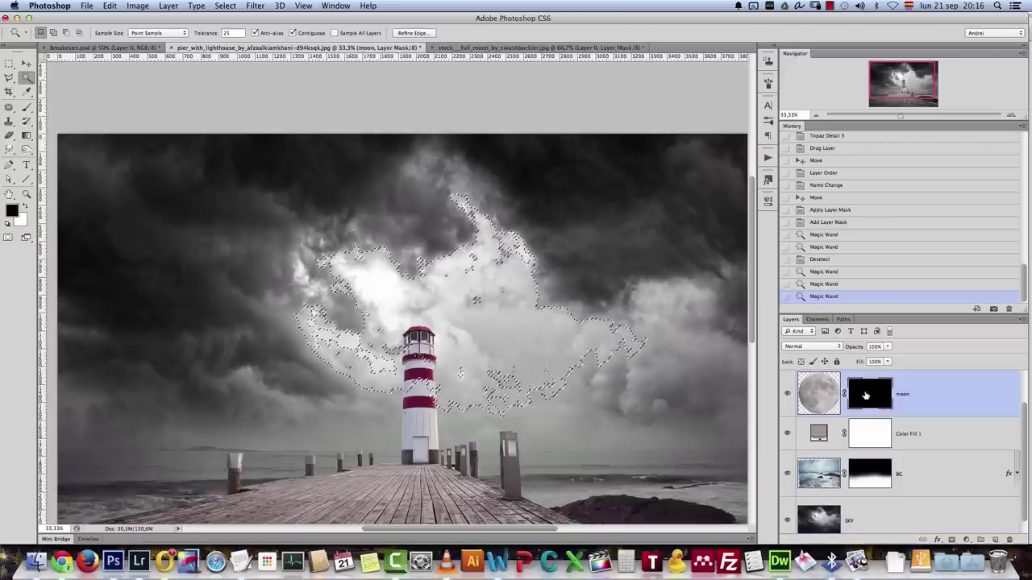
pyautogui.press('x')
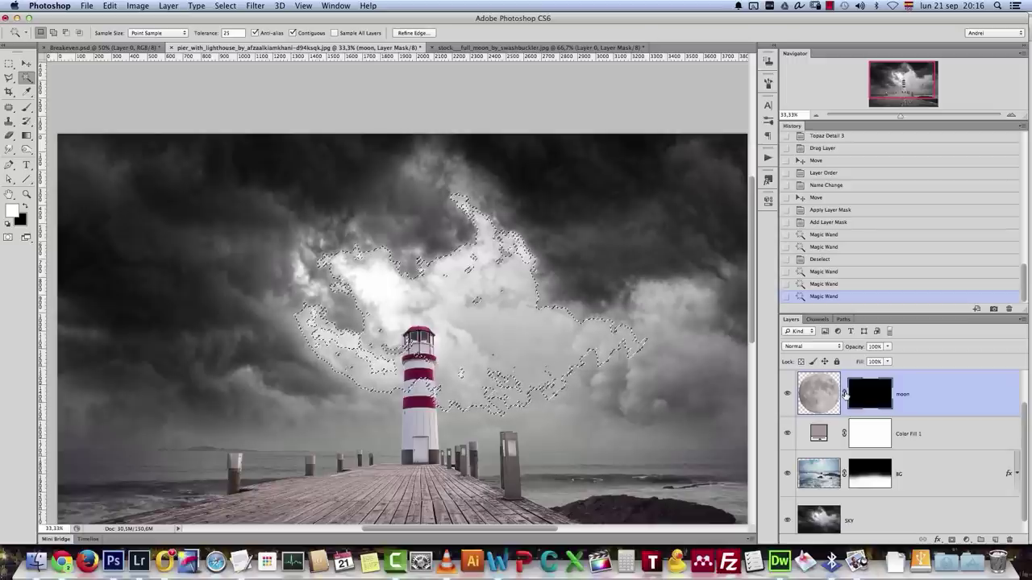
pyautogui.hotkey('alt', 'BackSpace')
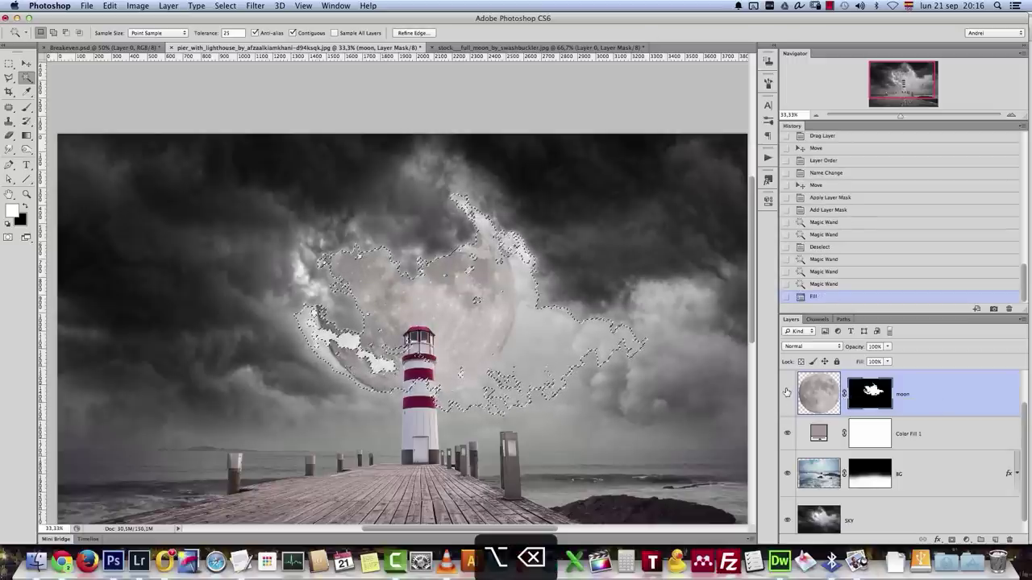
pyautogui.press('super+d')
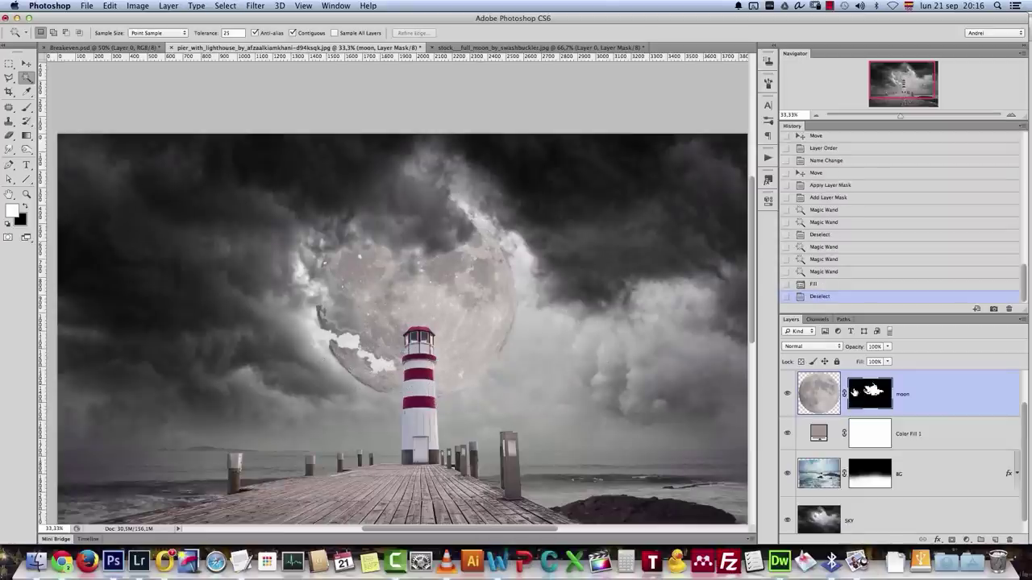
# Paint white on the moon's mask with a 175 px brush at 100% opacity to fill the gaps around the lighthouse top
pyautogui.press('b')
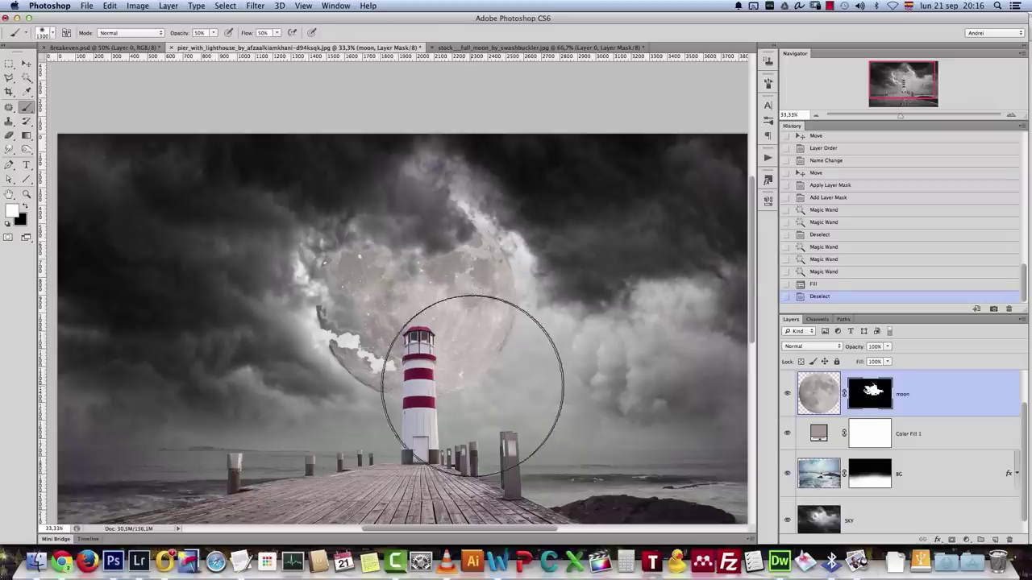
pyautogui.press('[')
pyautogui.press('[')
pyautogui.press('[')
pyautogui.press('[')
pyautogui.press('[')
pyautogui.press('[')
pyautogui.press('[')
pyautogui.press('[')
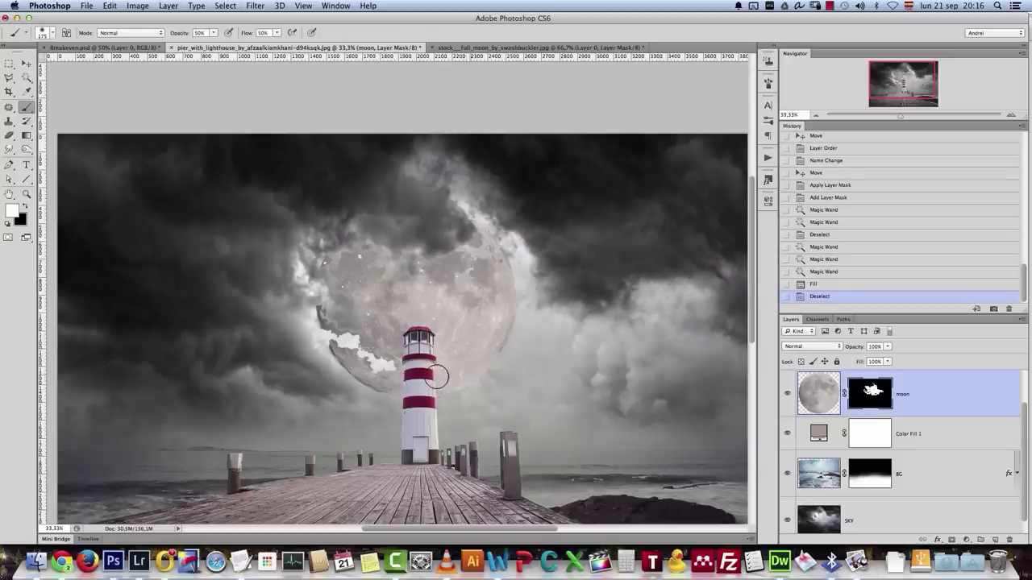
pyautogui.moveTo(390, 366); pyautogui.dragTo(467, 369)
pyautogui.press('0')
pyautogui.moveTo(393, 360)
pyautogui.mouseDown()
pyautogui.moveTo(346, 345)
pyautogui.moveTo(425, 388)
pyautogui.moveTo(451, 380)
pyautogui.moveTo(446, 365)
pyautogui.moveTo(507, 355)
pyautogui.mouseUp()
pyautogui.moveTo(493, 289)
pyautogui.mouseDown()
pyautogui.moveTo(473, 265)
pyautogui.moveTo(459, 327)
pyautogui.mouseUp()
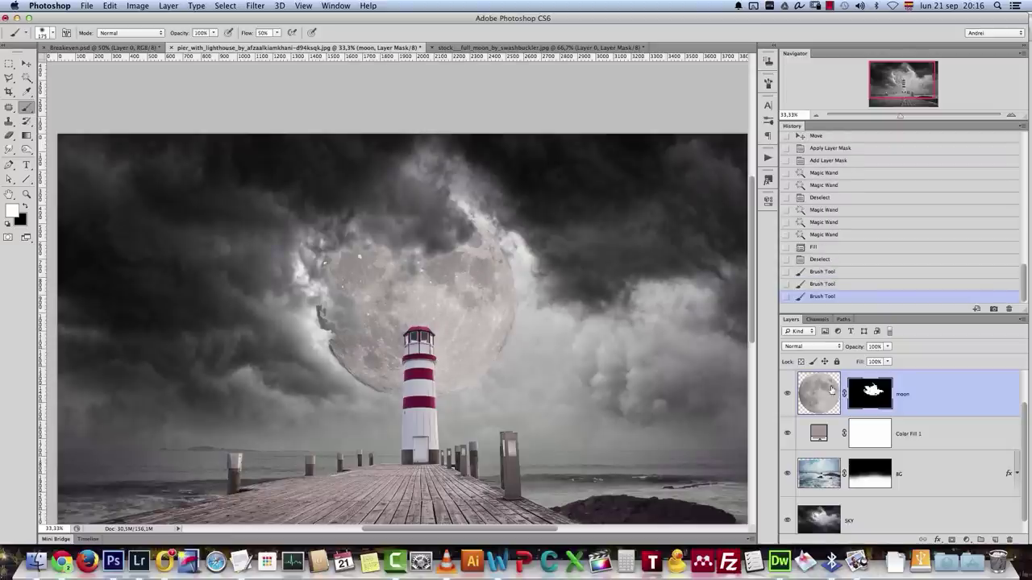
# Touch up the moon's mask in a close-up view with a further white brush stroke near the moon's edge
pyautogui.hotkey('ctrl', '1')
pyautogui.moveTo(492, 222); pyautogui.dragTo(497, 300)
pyautogui.hotkey('ctrl', 'r')
pyautogui.click(303, 323)
pyautogui.click(817, 116)
pyautogui.click(817, 115)
pyautogui.click(817, 115)
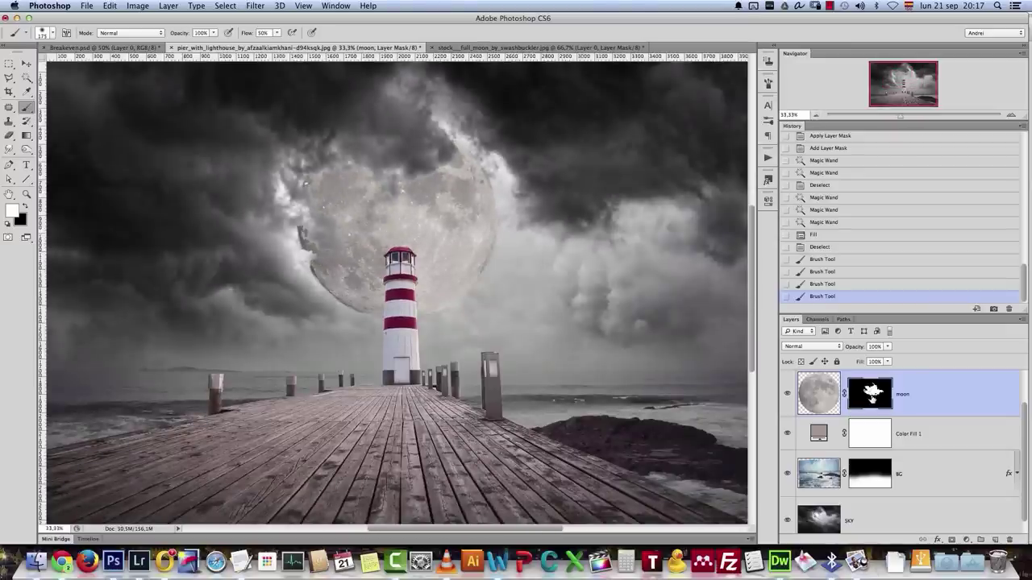
# Feather the moon's layer mask by about 28.5 px
pyautogui.doubleClick(869, 394)
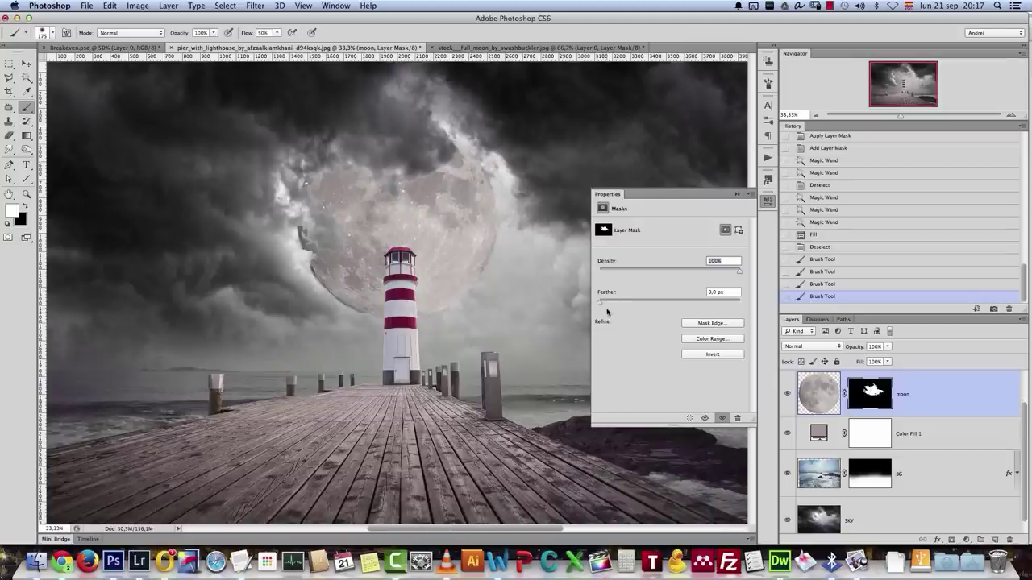
pyautogui.moveTo(601, 304); pyautogui.dragTo(664, 307)
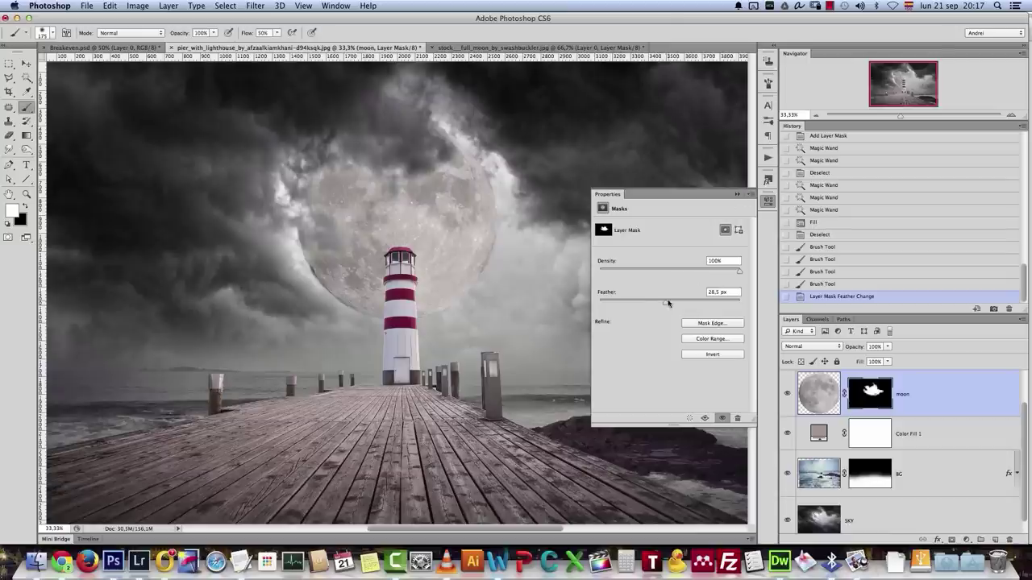
pyautogui.moveTo(666, 304); pyautogui.dragTo(669, 308)
pyautogui.click(737, 201)
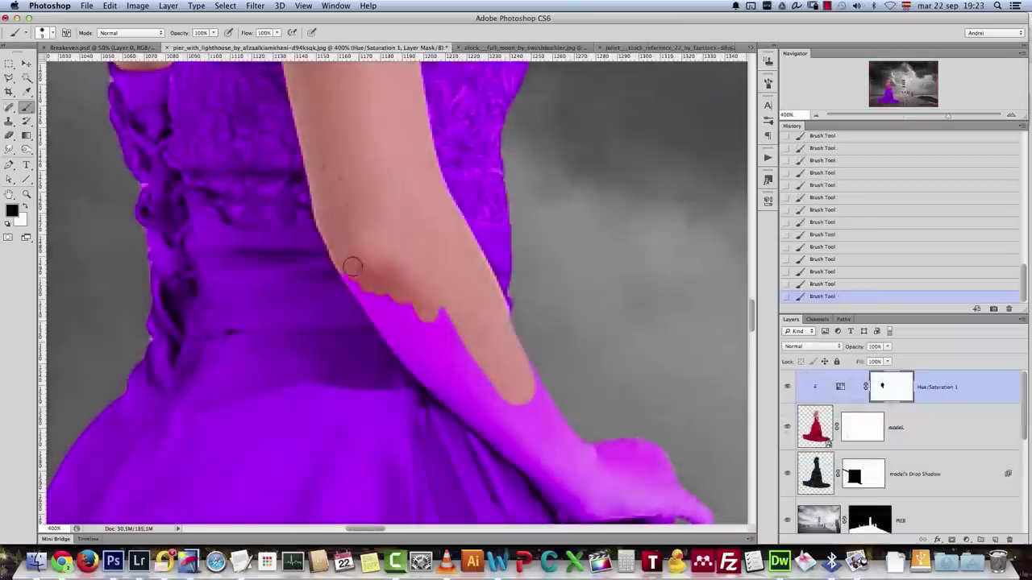
# Paint black on the Hue/Saturation 1 mask over the model's forearm and hand, adjusting the brush size for the edges and fingers
pyautogui.moveTo(381, 337)
pyautogui.mouseDown()
pyautogui.moveTo(459, 404)
pyautogui.moveTo(428, 370)
pyautogui.moveTo(613, 447)
pyautogui.mouseUp()
pyautogui.moveTo(576, 380); pyautogui.dragTo(529, 218)
pyautogui.press(']')
pyautogui.press(']')
pyautogui.moveTo(612, 338)
pyautogui.mouseDown()
pyautogui.moveTo(544, 325)
pyautogui.moveTo(590, 348)
pyautogui.mouseUp()
pyautogui.press('[')
pyautogui.press('[')
pyautogui.press('[')
pyautogui.press('[')
pyautogui.press('[')
pyautogui.moveTo(596, 404); pyautogui.dragTo(607, 379)
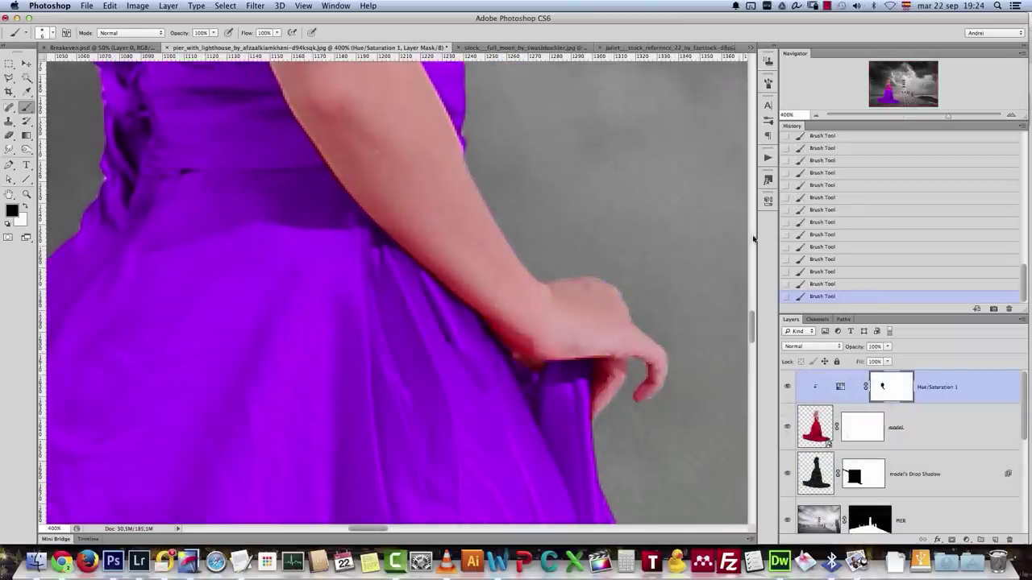
# Reset the Hue/Saturation 1 adjustment on the model to its default values
pyautogui.click(815, 115)
pyautogui.click(815, 115)
pyautogui.click(815, 114)
pyautogui.click(815, 114)
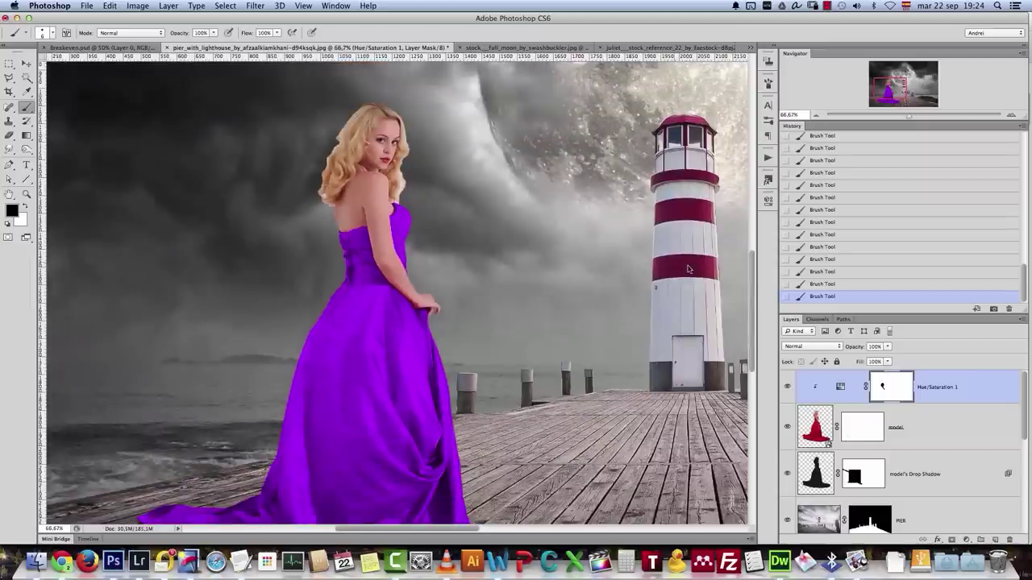
pyautogui.doubleClick(840, 387)
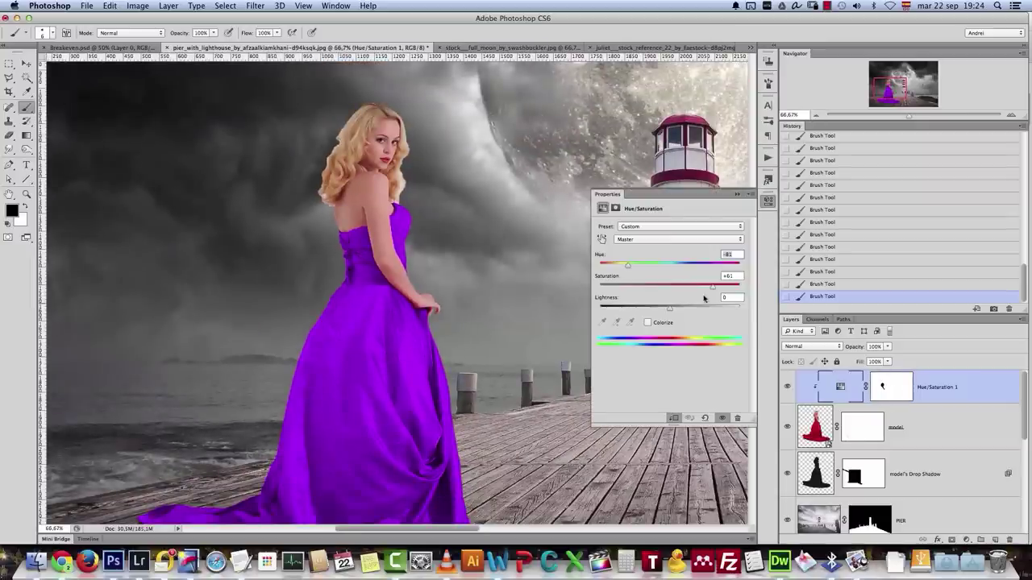
pyautogui.click(705, 417)
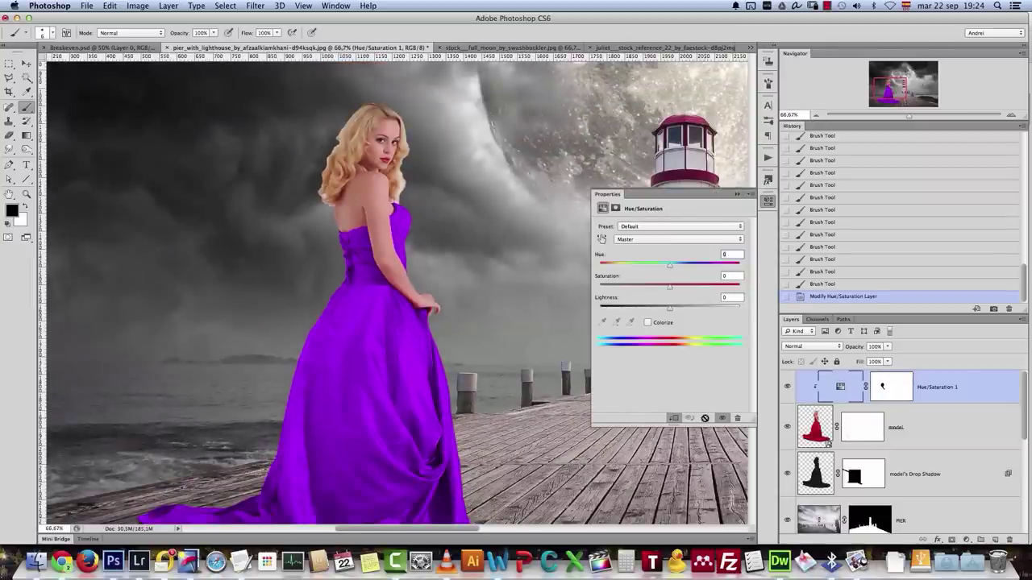
# Limit the Hue/Saturation 1 adjustment to the dress's Reds and set their saturation to -31 and lightness to -7
pyautogui.click(628, 240)
pyautogui.click(683, 211)
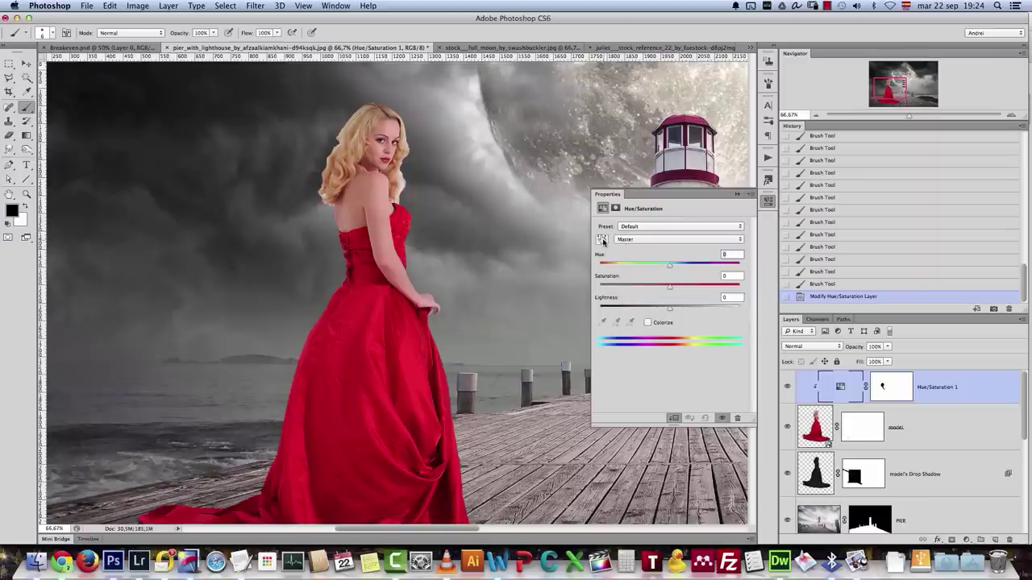
pyautogui.click(601, 240)
pyautogui.click(419, 377)
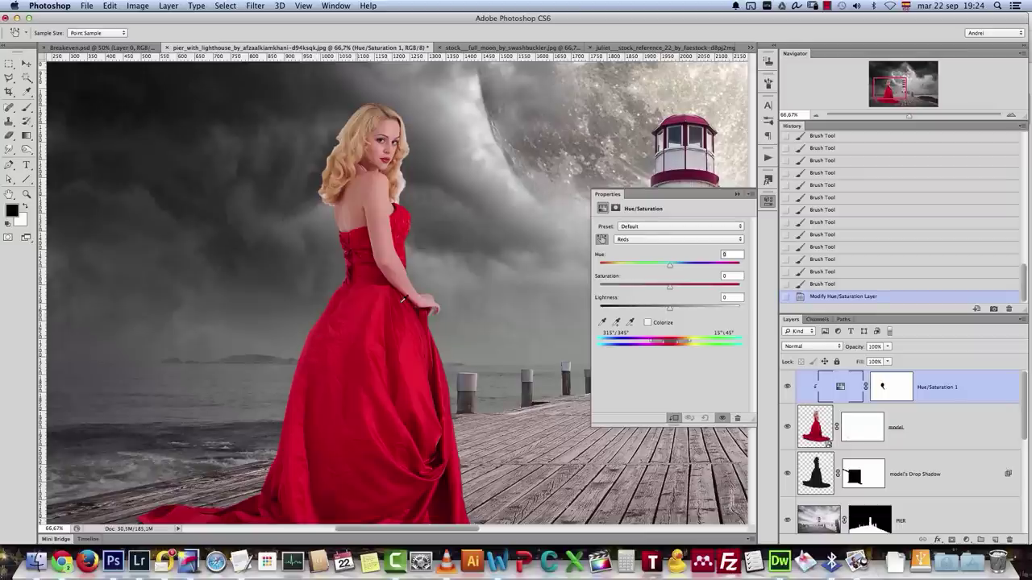
pyautogui.click(644, 239)
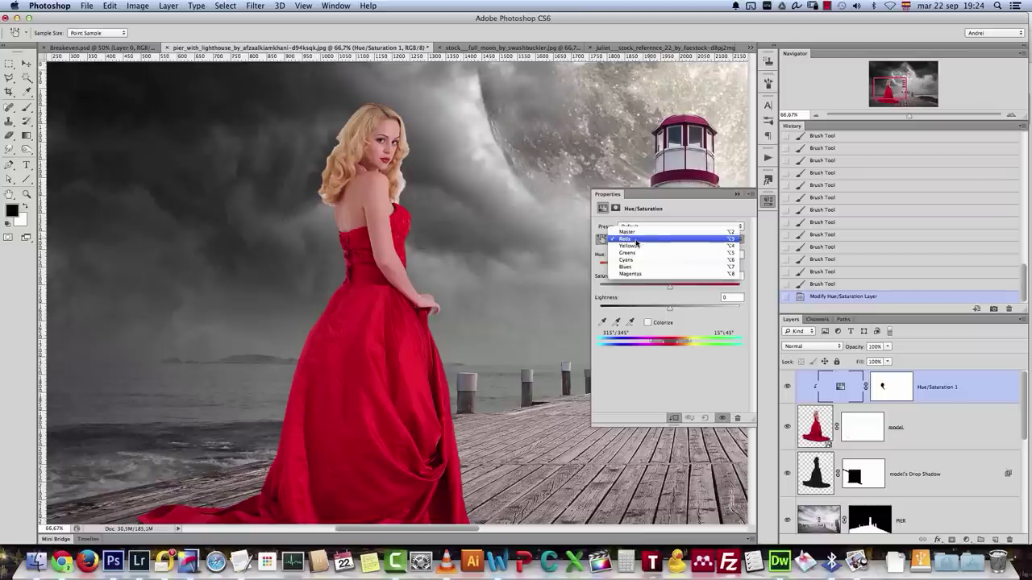
pyautogui.click(699, 208)
pyautogui.press('Return')
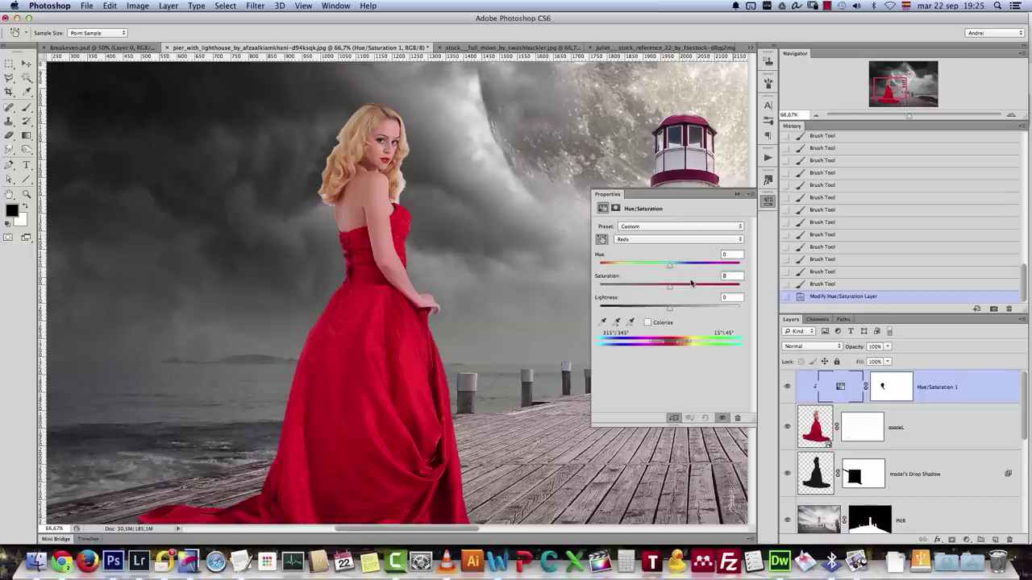
pyautogui.write('-31')
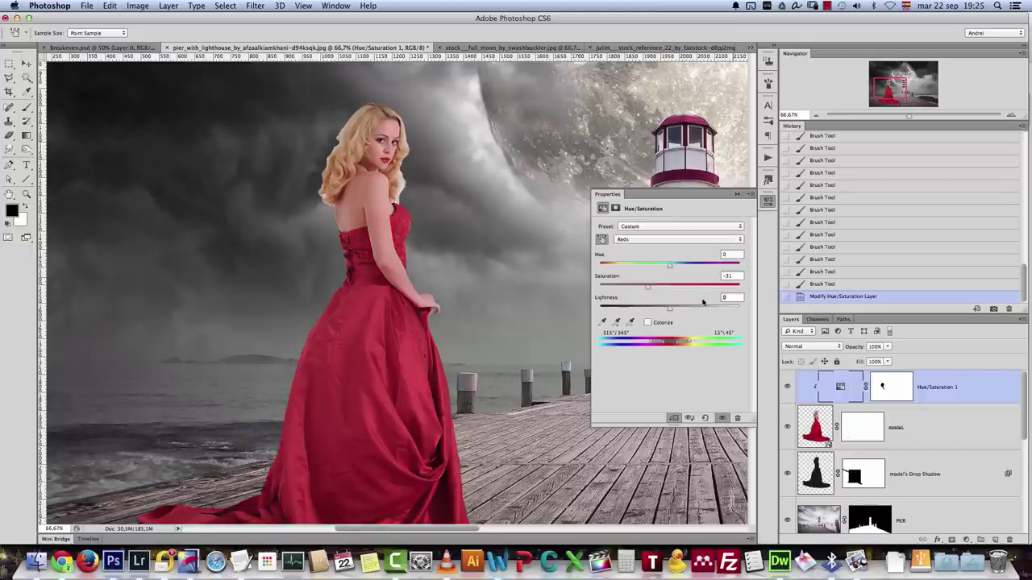
pyautogui.press('Tab')
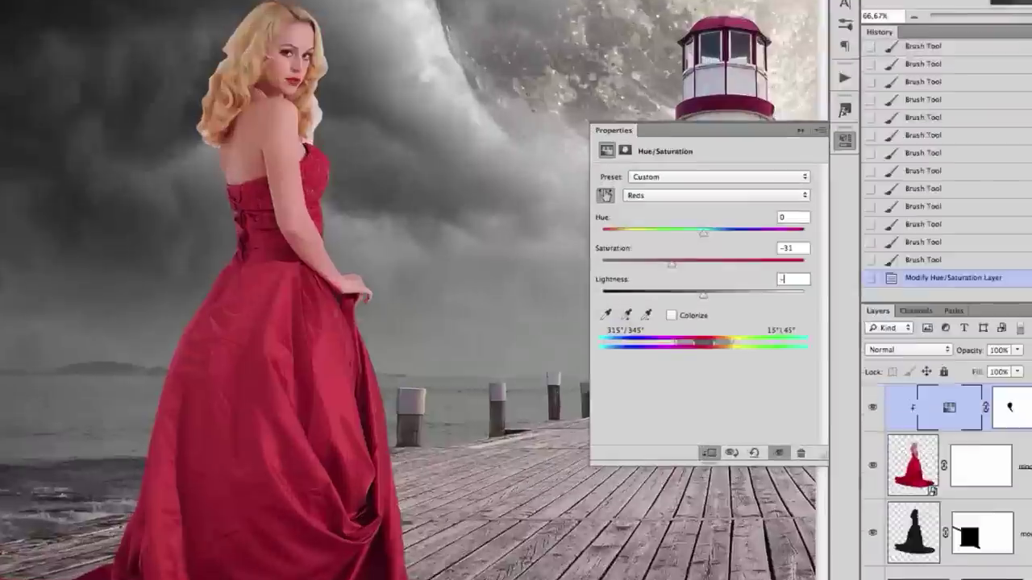
pyautogui.write('-7')
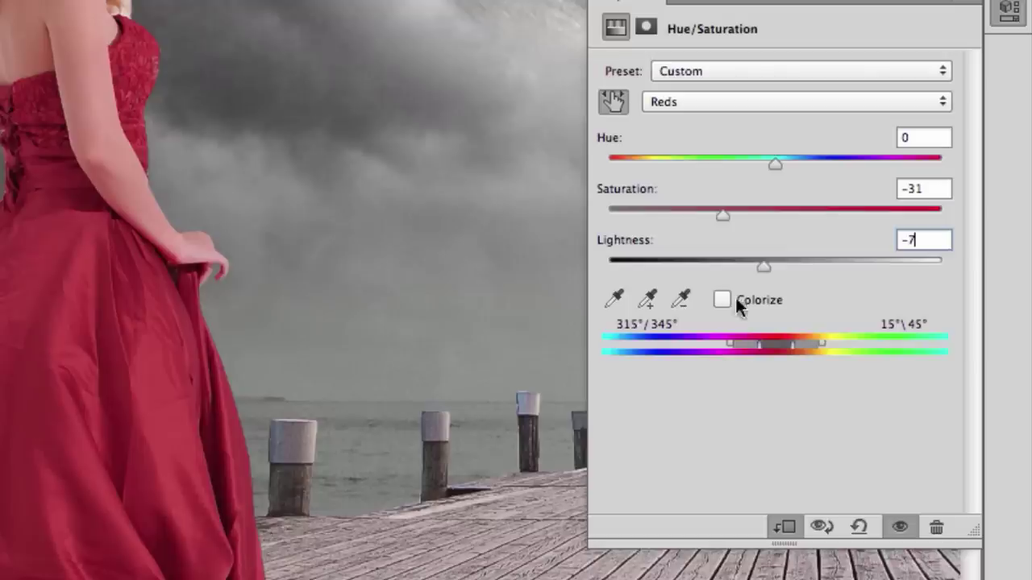
# Adjust the affected Reds range to 305°/336° at the lower end and 354°\9° at the upper end
pyautogui.moveTo(724, 345)
pyautogui.mouseDown()
pyautogui.moveTo(708, 346)
pyautogui.moveTo(720, 346)
pyautogui.mouseUp()
pyautogui.moveTo(758, 343); pyautogui.dragTo(750, 355)
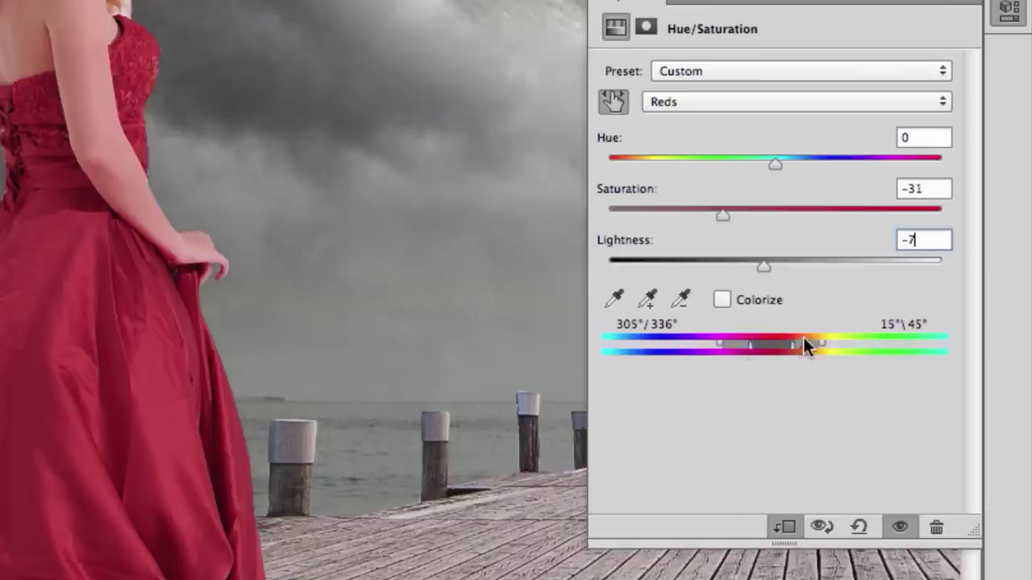
pyautogui.moveTo(786, 345); pyautogui.dragTo(768, 364)
pyautogui.moveTo(820, 345); pyautogui.dragTo(783, 365)
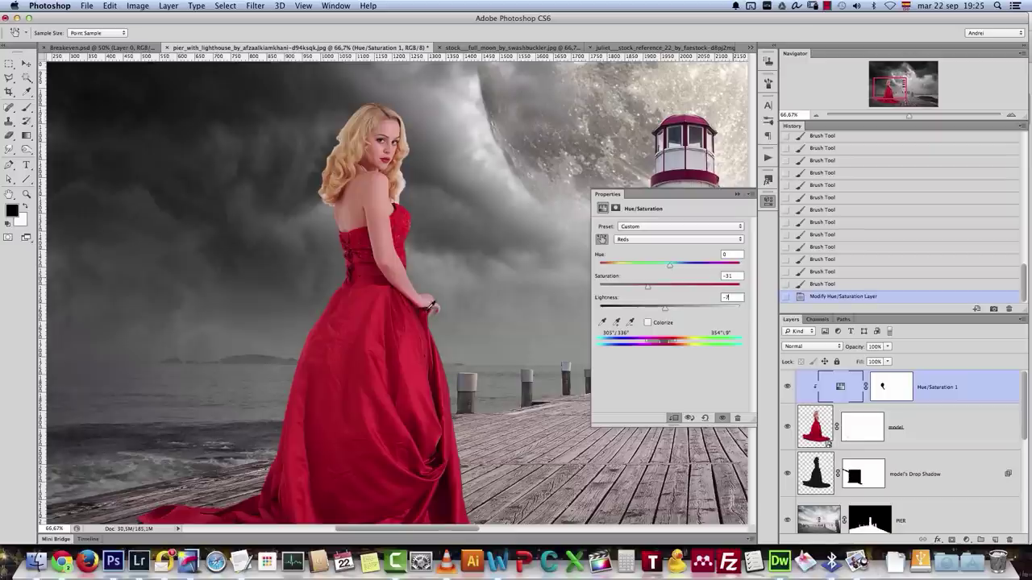
# Set the Master hue to -8, saturation to -21 and lightness to -17 in the Hue/Saturation 1 adjustment
pyautogui.click(642, 229)
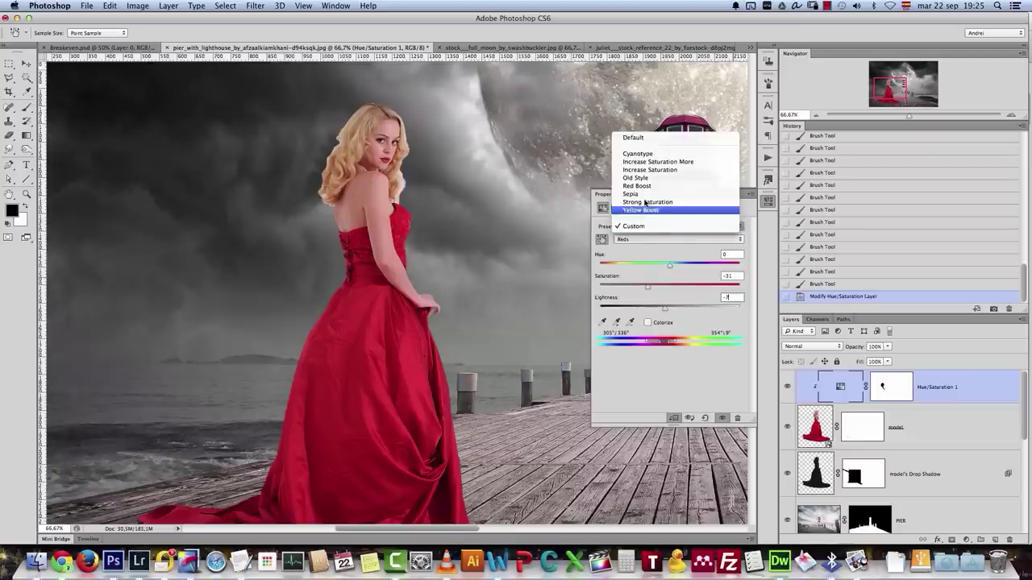
pyautogui.click(645, 239)
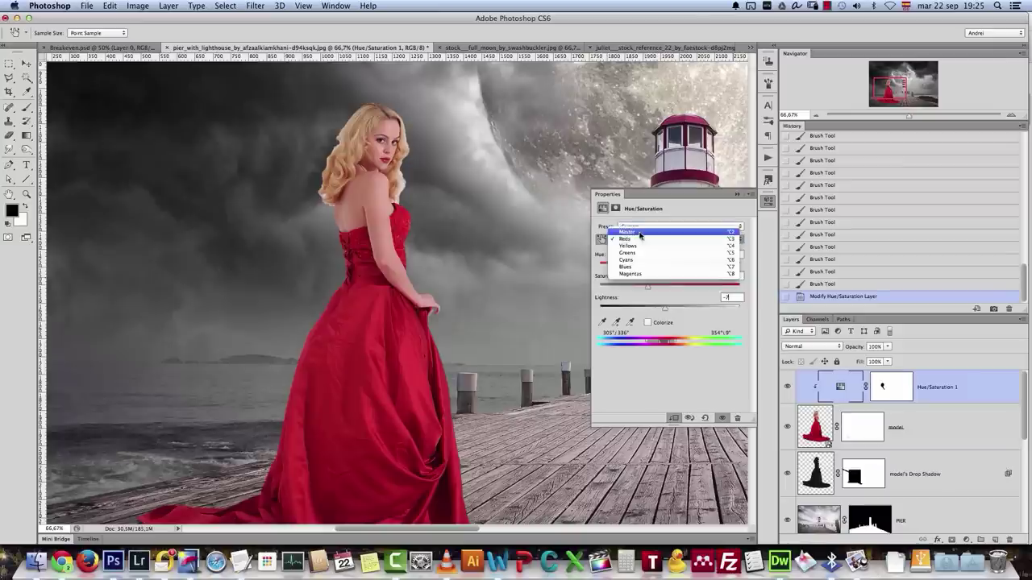
pyautogui.click(635, 232)
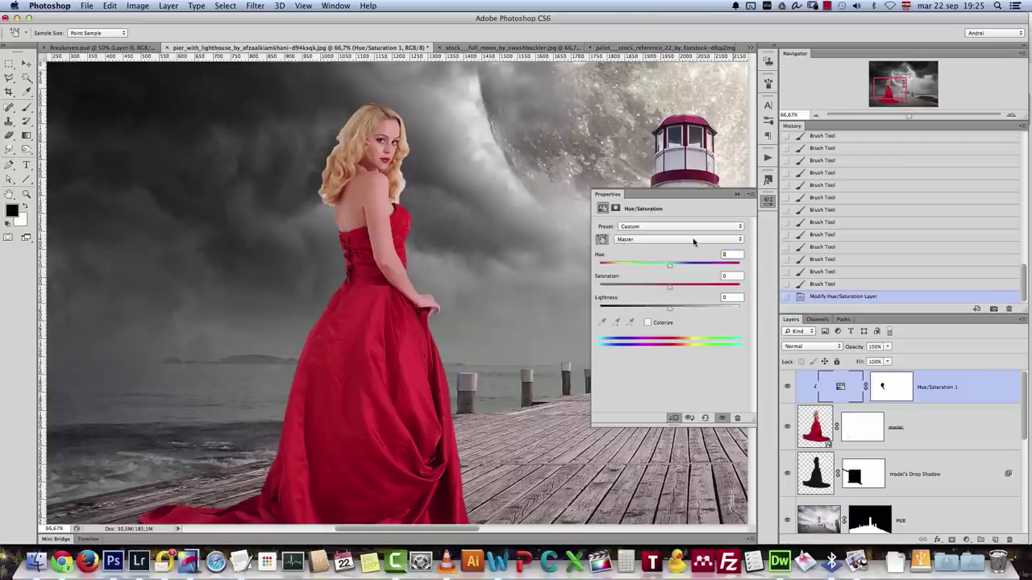
pyautogui.click(725, 254)
pyautogui.write('-8')
pyautogui.click(787, 387)
pyautogui.click(787, 387)
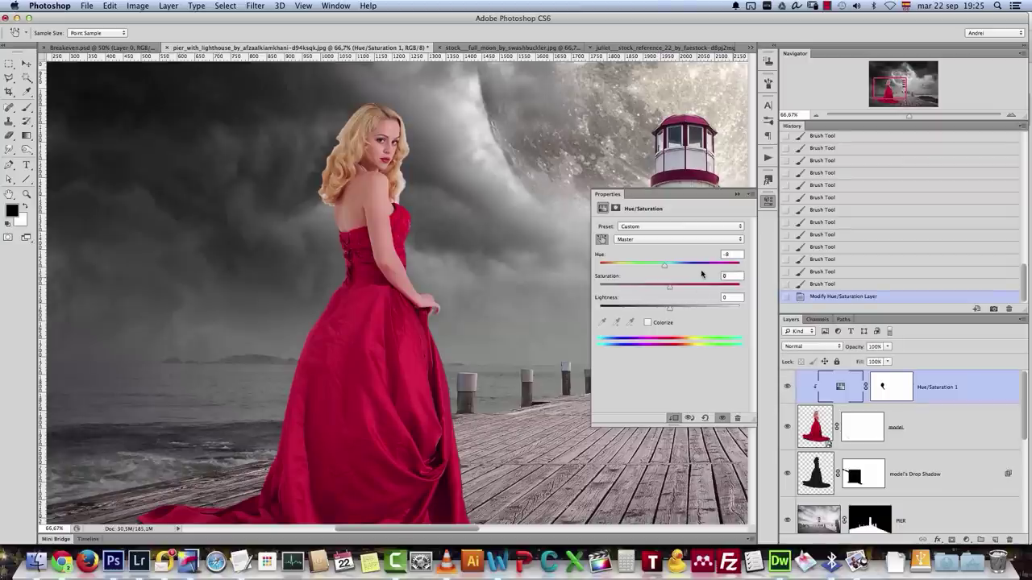
pyautogui.write('1')
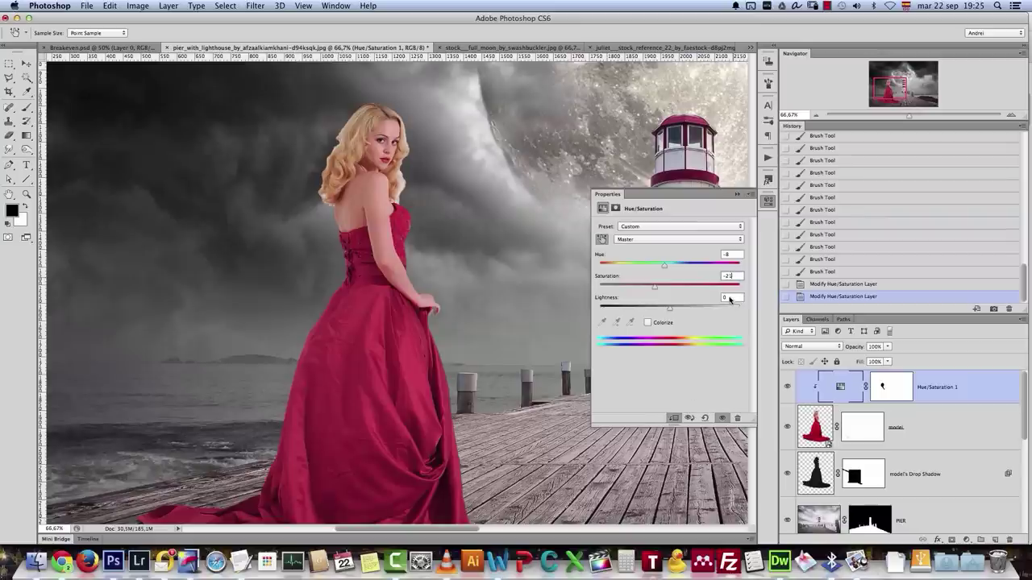
pyautogui.write('17')
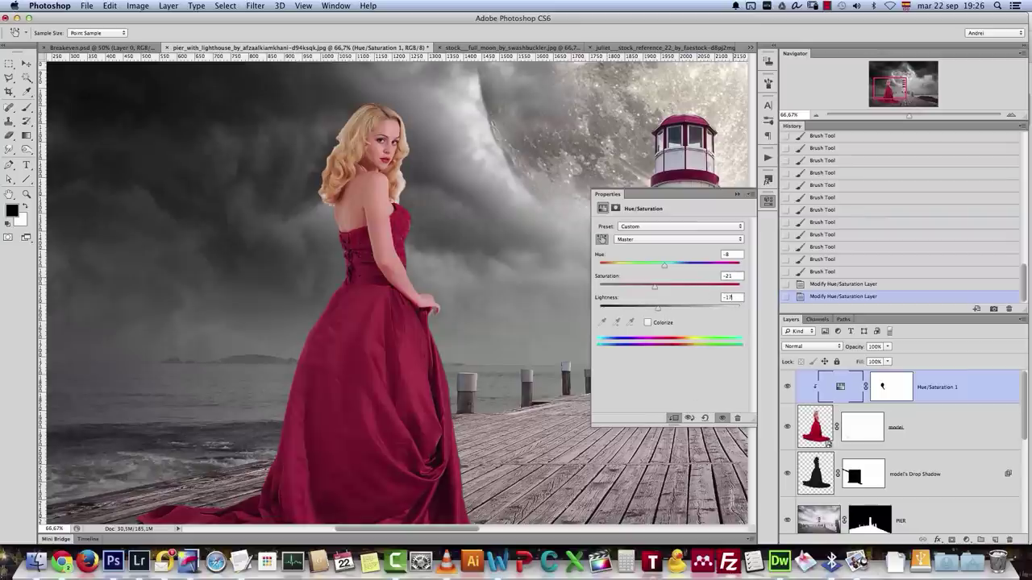
pyautogui.click(737, 195)
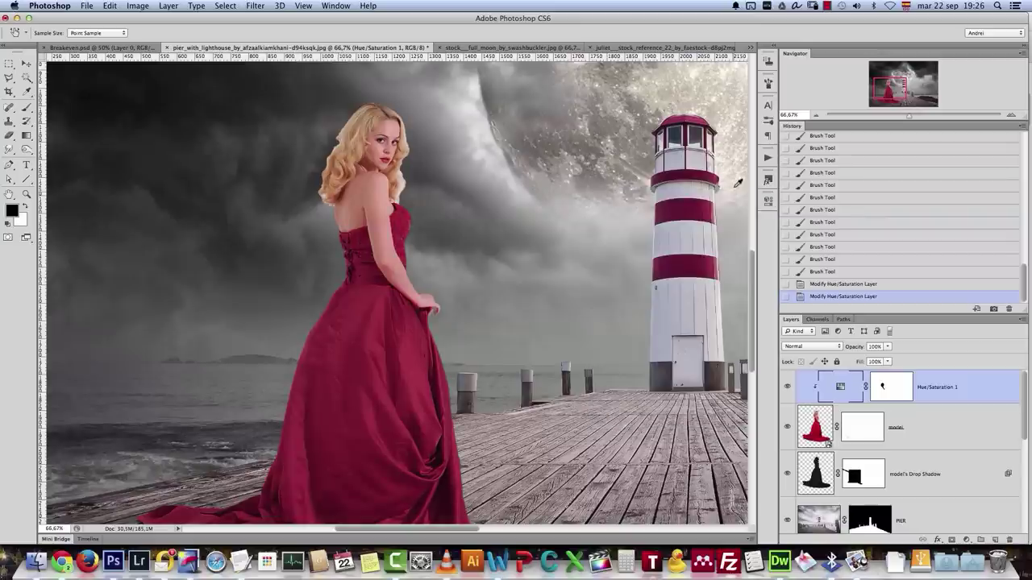
# Add a Levels adjustment above Hue/Saturation 1 and clip it to the model layer
pyautogui.click(817, 115)
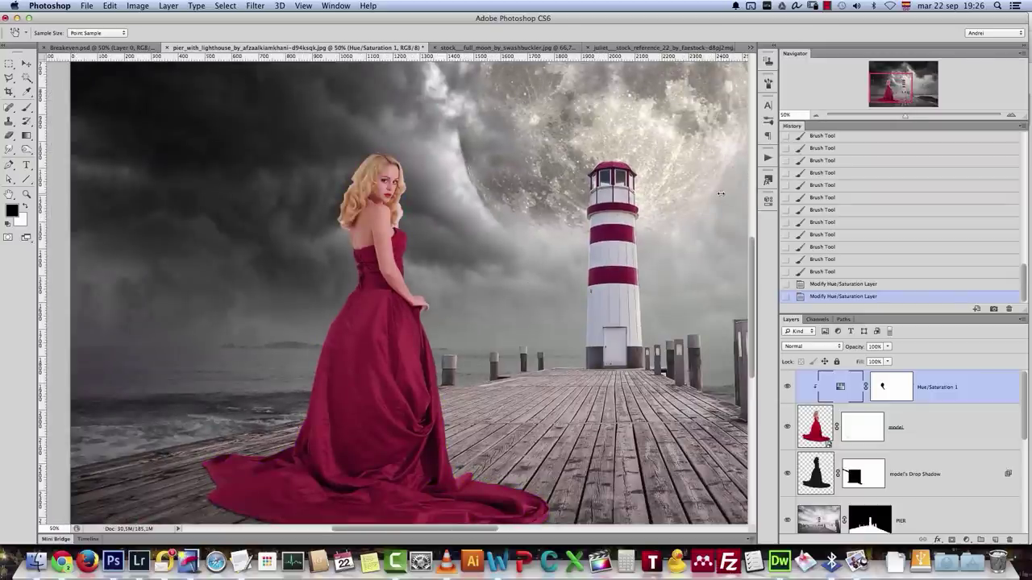
pyautogui.click(817, 115)
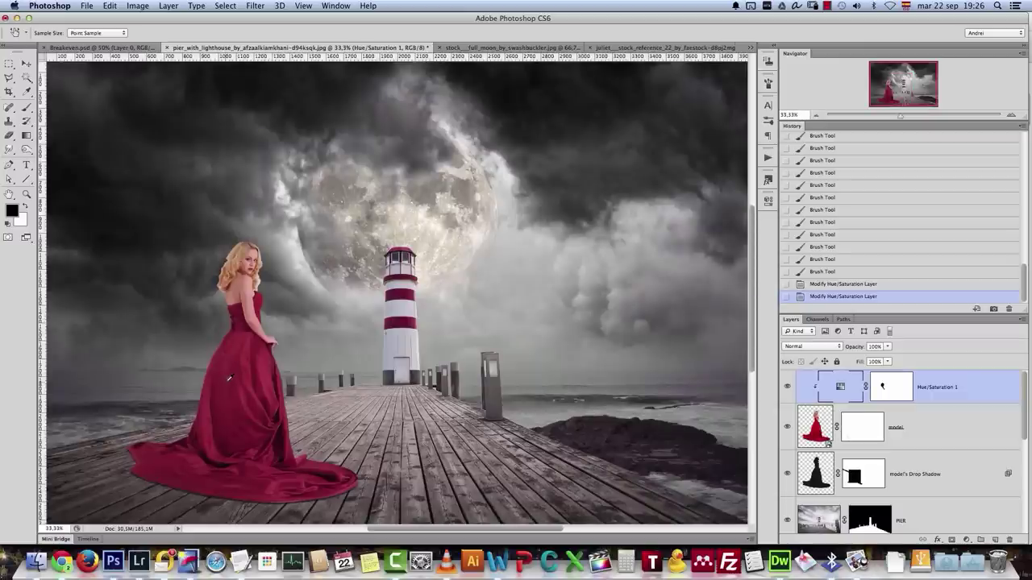
pyautogui.click(966, 539)
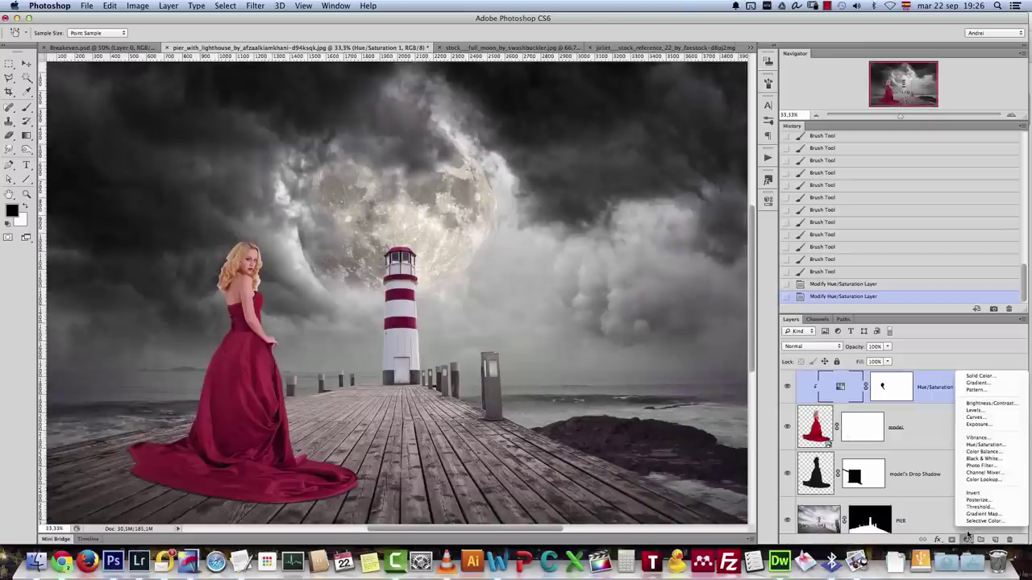
pyautogui.click(996, 412)
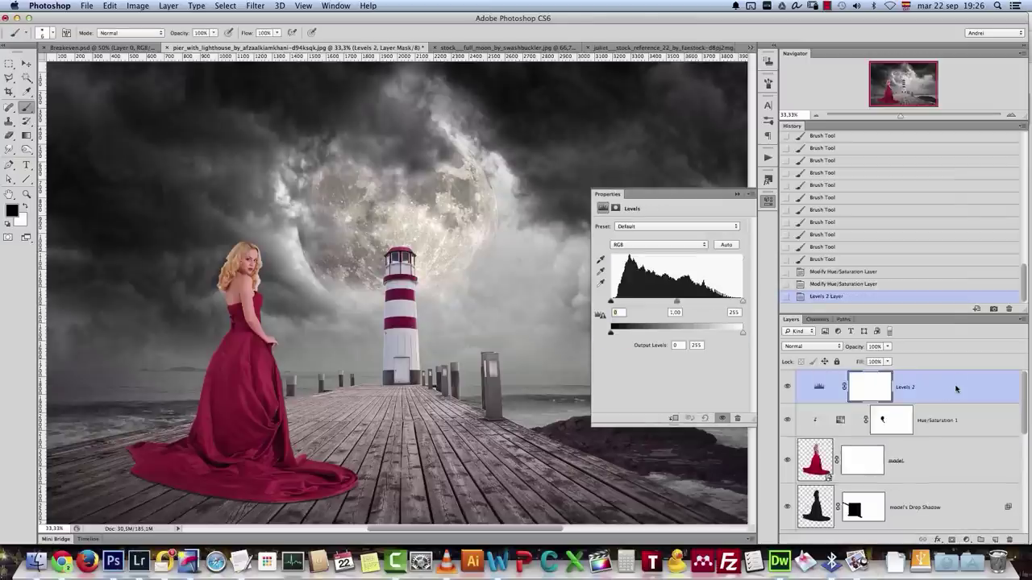
pyautogui.rightClick(957, 385)
pyautogui.click(850, 293)
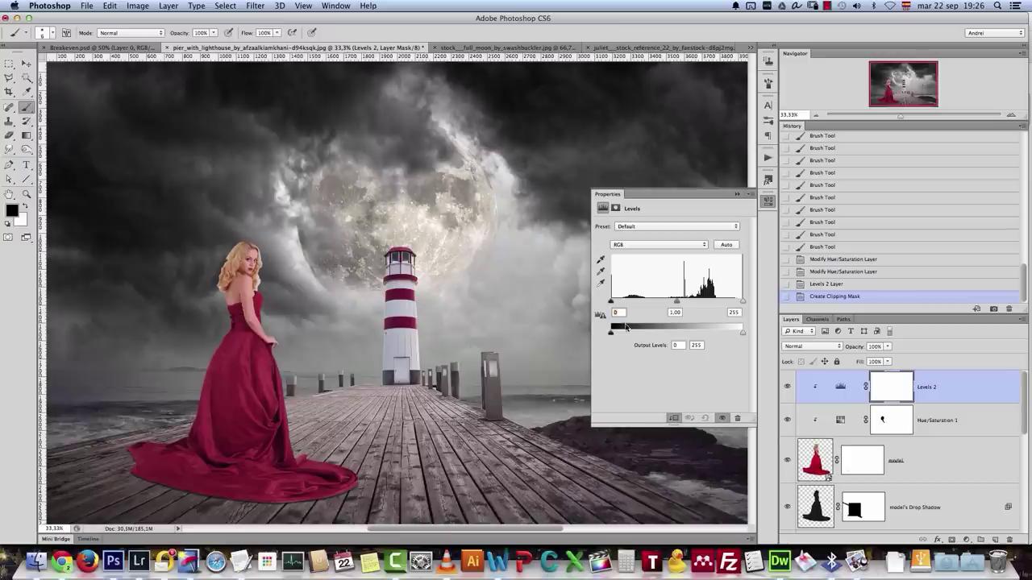
# Set the Levels 2 midtone input to 0.80 and the white input level to 211
pyautogui.doubleClick(676, 312)
pyautogui.write('08')
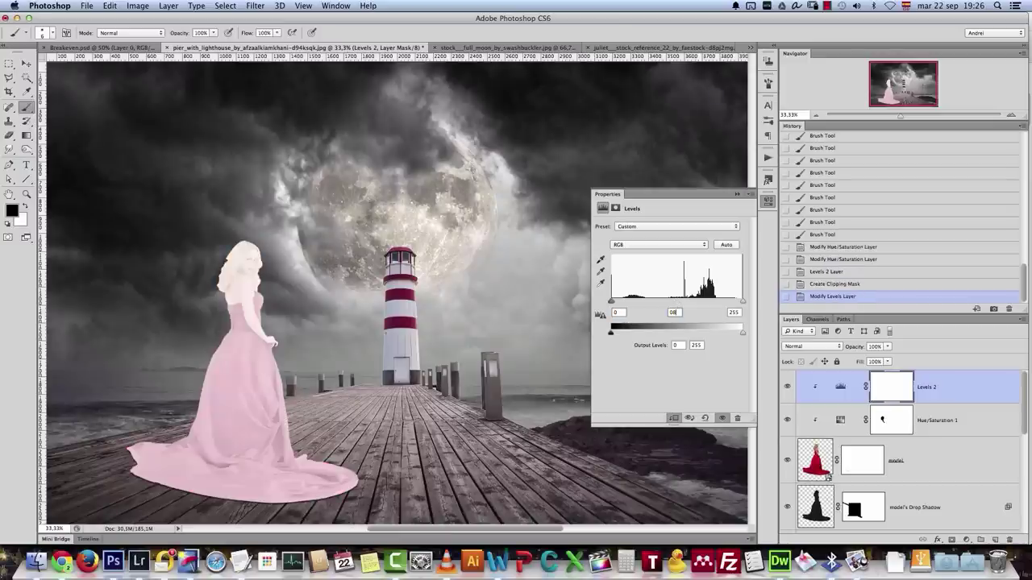
pyautogui.press('BackSpace')
pyautogui.write(',8')
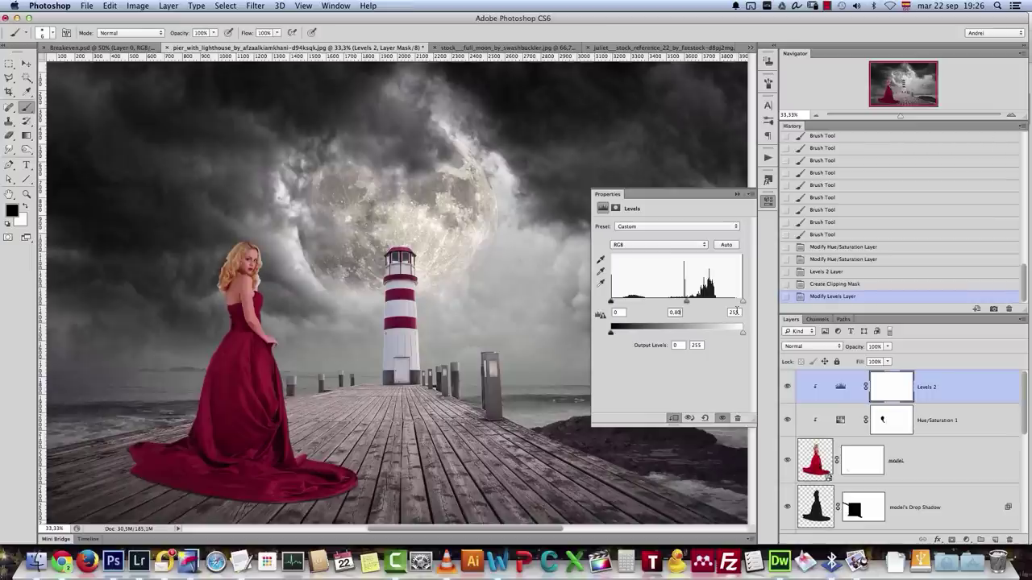
pyautogui.click(736, 312)
pyautogui.write('211')
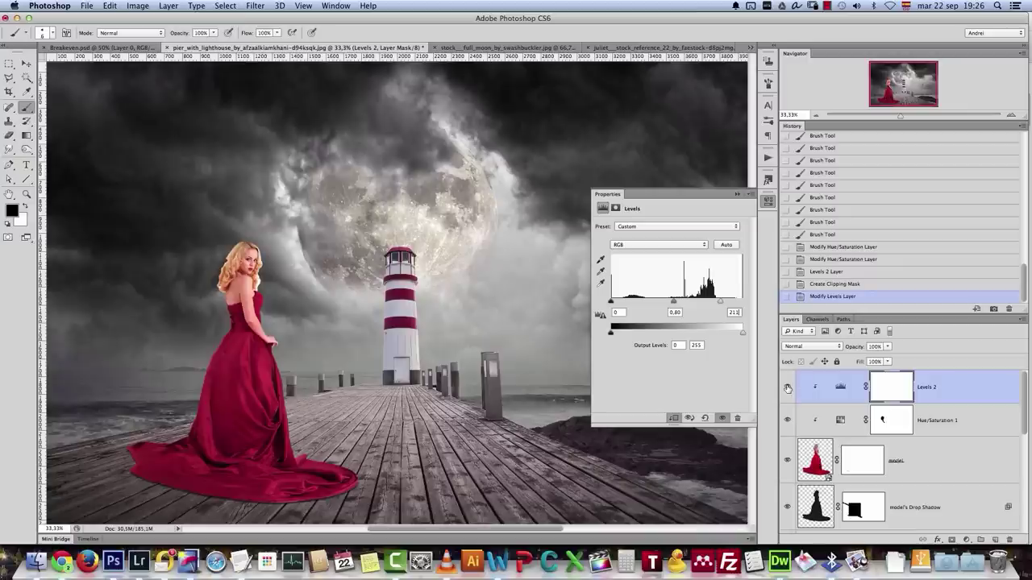
# Compare the model with and without the Levels 2 adjustment, in the full view and in a closer view
pyautogui.click(788, 389)
pyautogui.click(787, 388)
pyautogui.click(788, 388)
pyautogui.click(788, 388)
pyautogui.click(737, 194)
pyautogui.click(1007, 114)
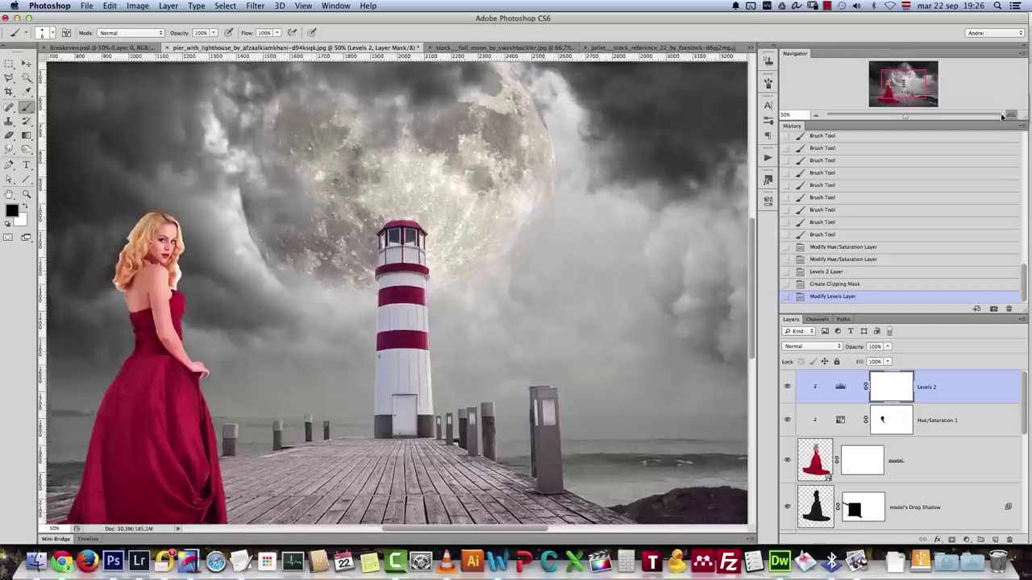
pyautogui.click(1008, 114)
pyautogui.moveTo(906, 77); pyautogui.dragTo(891, 80)
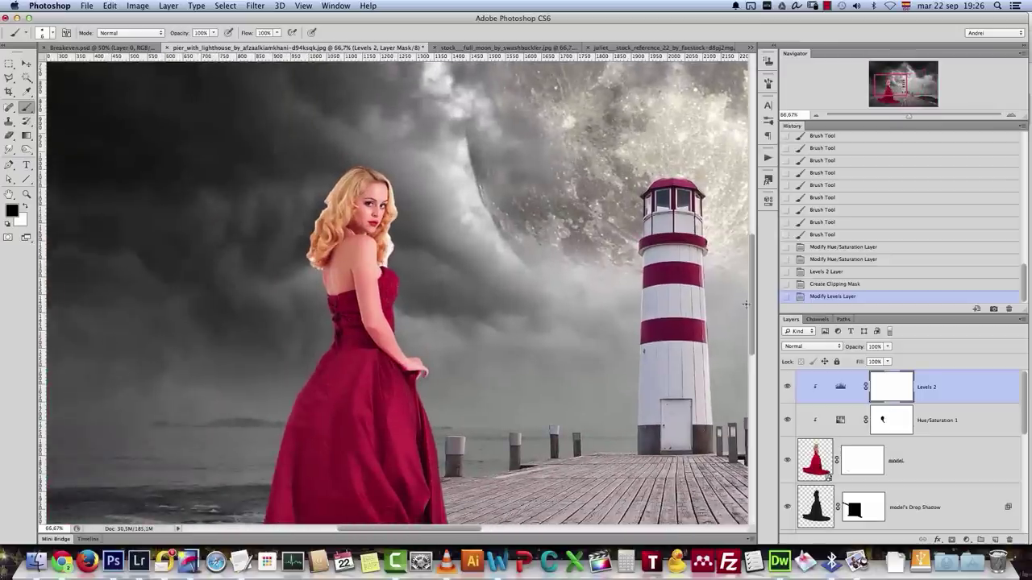
pyautogui.click(788, 388)
pyautogui.click(788, 388)
# Replace the Levels 2 mask with a copy of the Hue/Saturation 1 mask and check the copied mask on its own
pyautogui.click(894, 424)
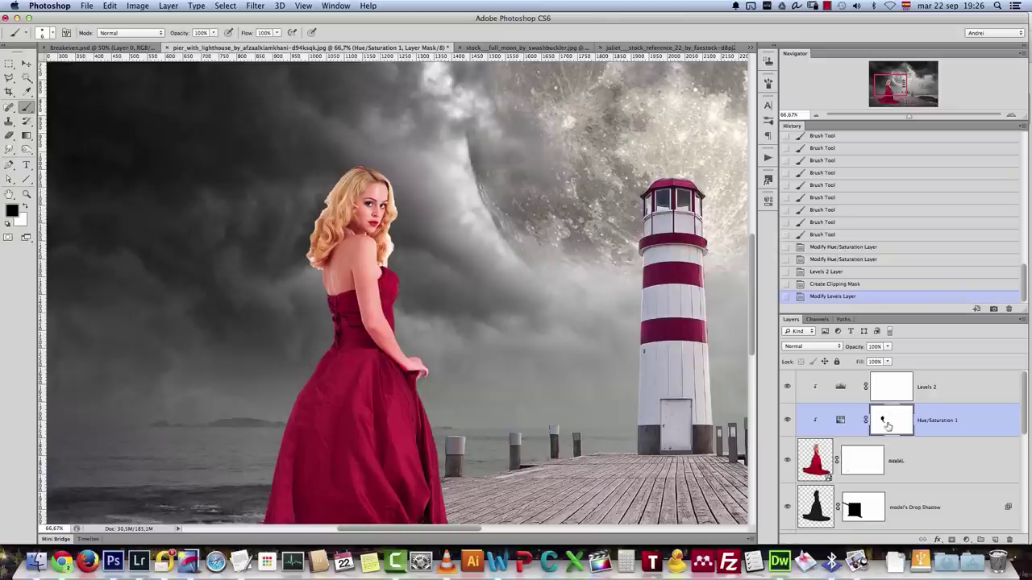
pyautogui.moveTo(887, 425); pyautogui.dragTo(893, 396)
pyautogui.click(596, 199)
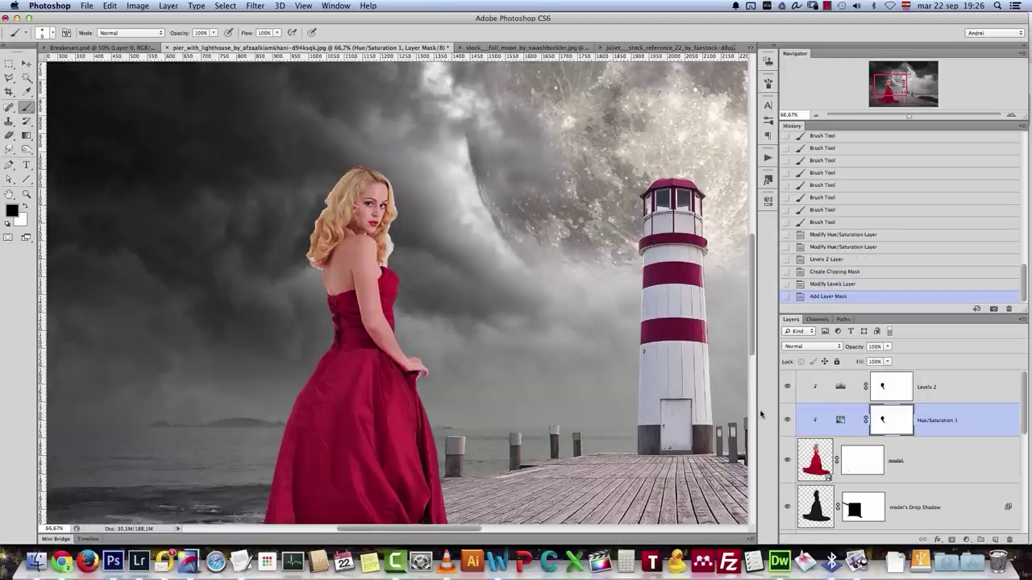
pyautogui.keyDown('alt'); pyautogui.click(893, 387); pyautogui.keyUp('alt')
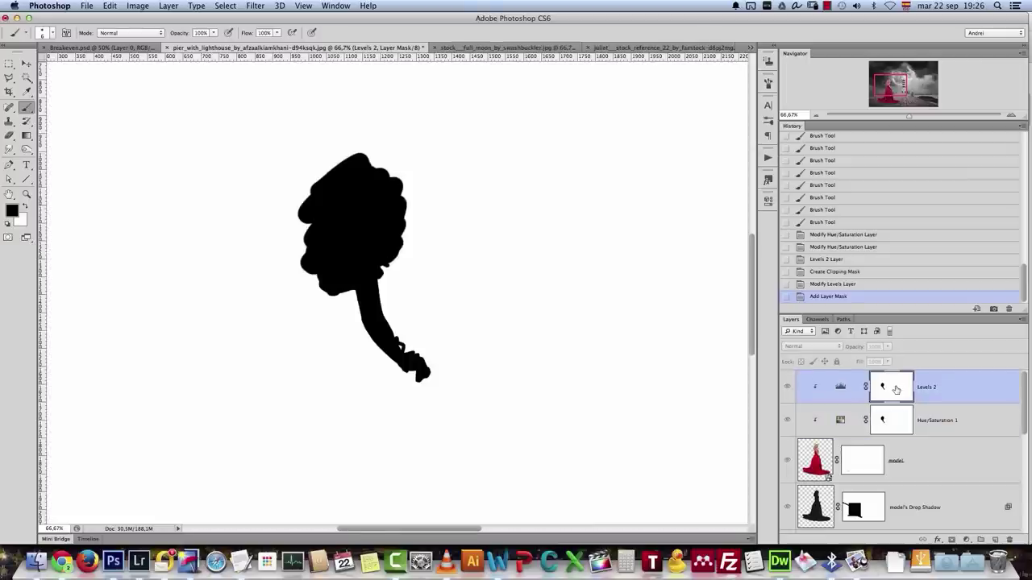
pyautogui.keyDown('alt'); pyautogui.click(880, 389); pyautogui.keyUp('alt')
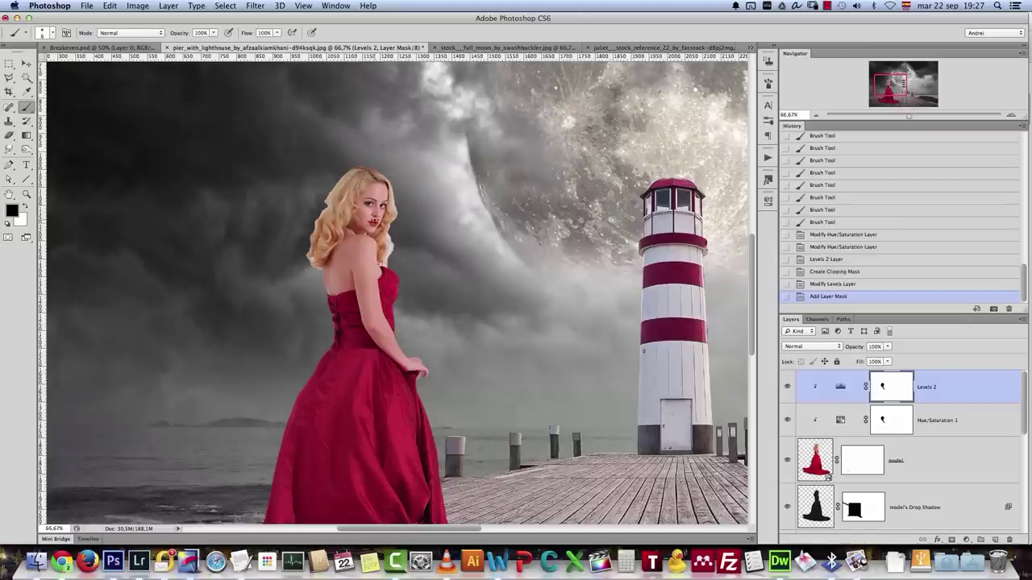
# Duplicate Levels 2 as another adjustment clipped to the model and invert the copy's mask
pyautogui.press('super+j')
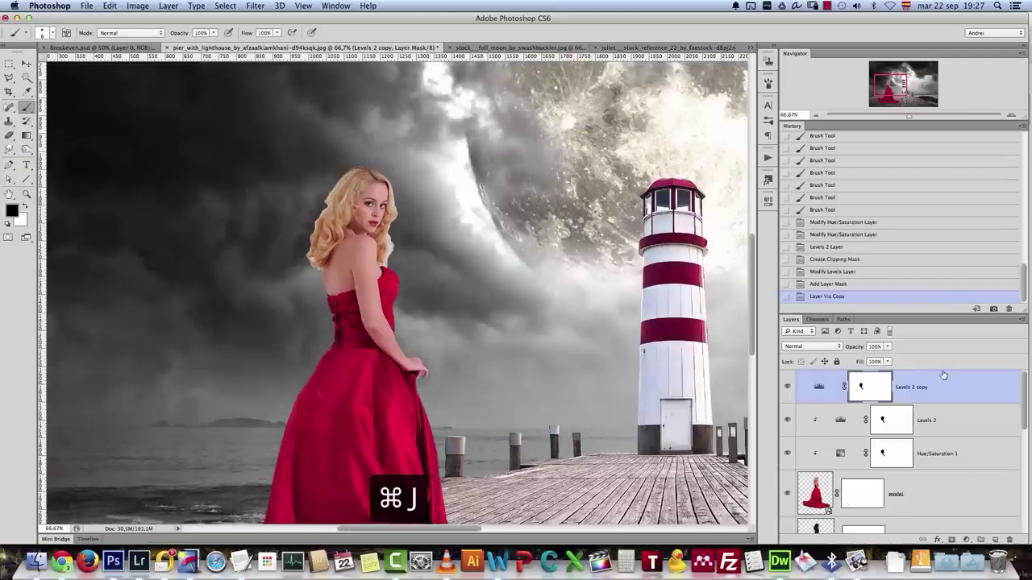
pyautogui.rightClick(952, 387)
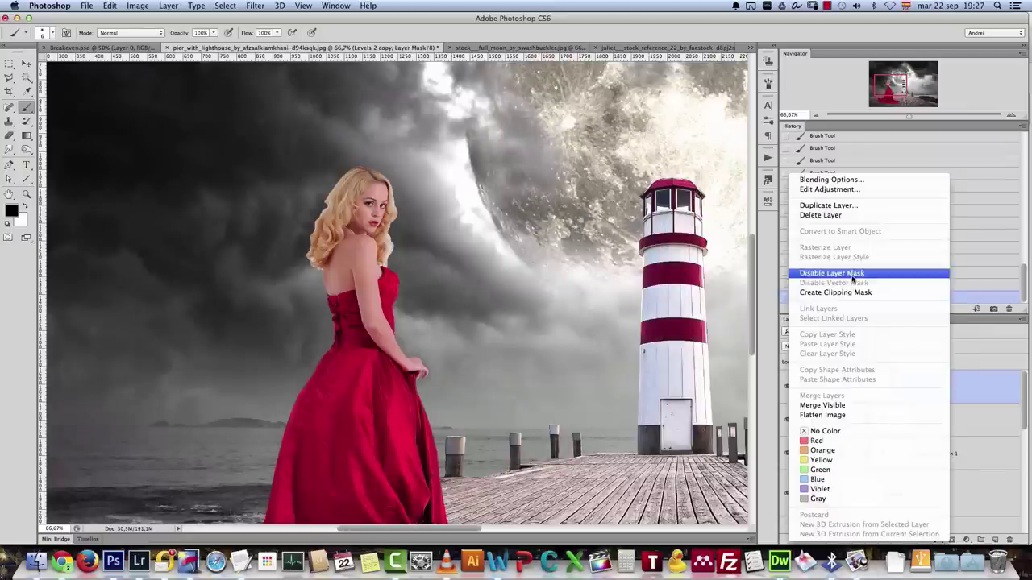
pyautogui.click(853, 274)
pyautogui.press('super+z')
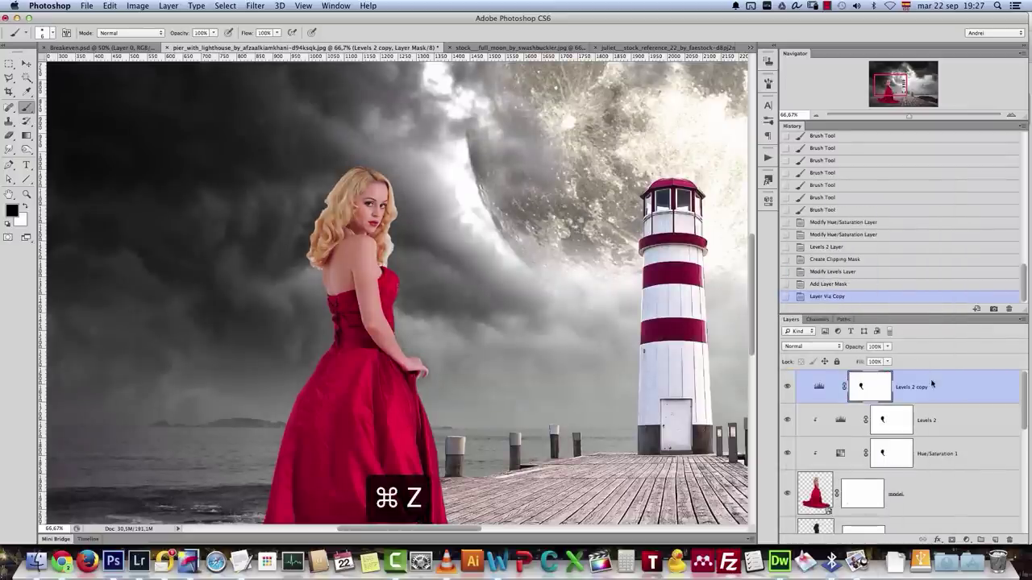
pyautogui.rightClick(932, 383)
pyautogui.click(846, 295)
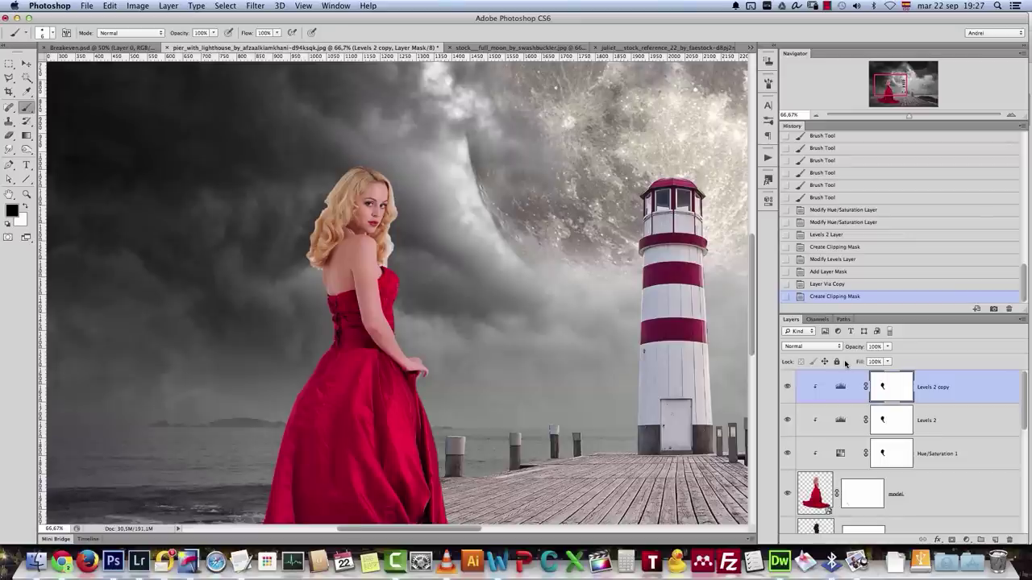
pyautogui.press('super+i')
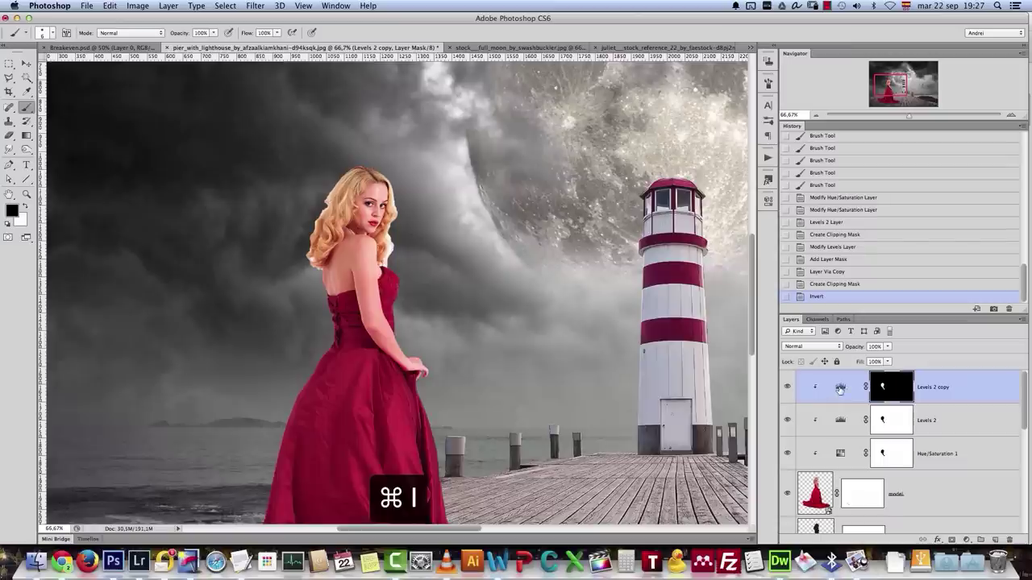
# Set the midtone input of the Levels 2 copy adjustment to 0.88 and its white input level to 234
pyautogui.doubleClick(840, 387)
pyautogui.click(703, 417)
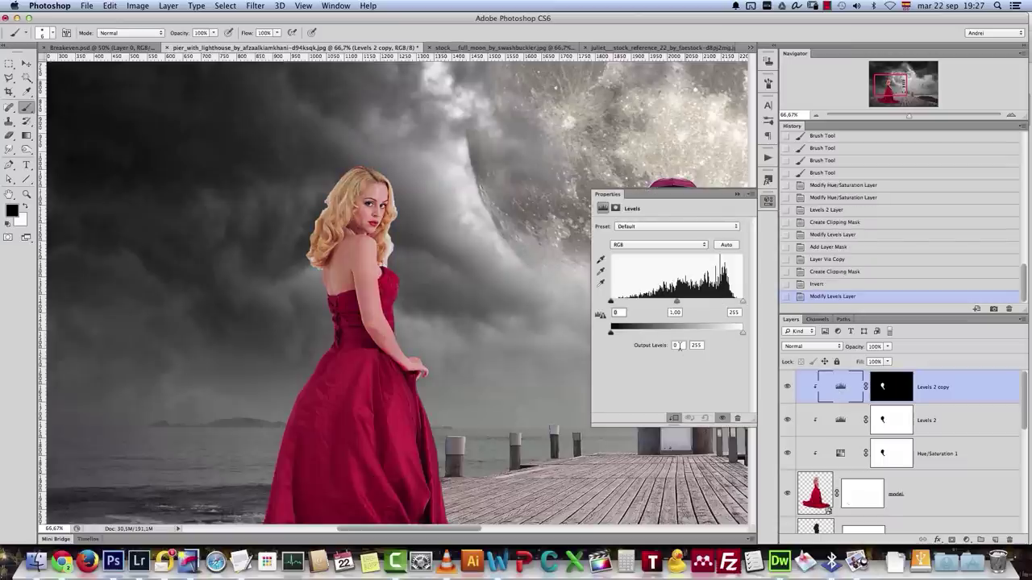
pyautogui.doubleClick(617, 312)
pyautogui.write('8')
pyautogui.moveTo(679, 311); pyautogui.dragTo(632, 311)
pyautogui.write('0,8')
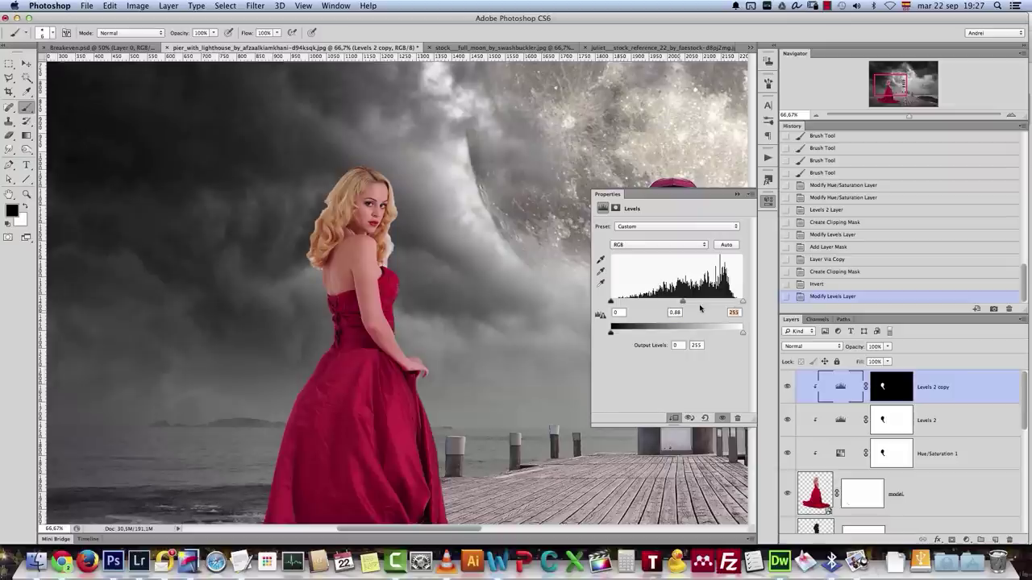
pyautogui.write('234')
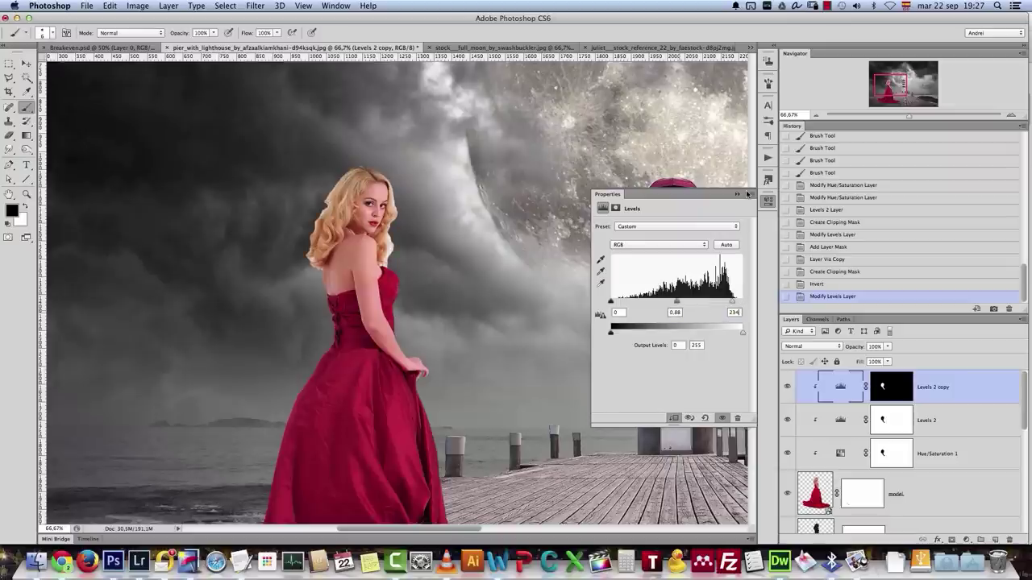
pyautogui.click(737, 195)
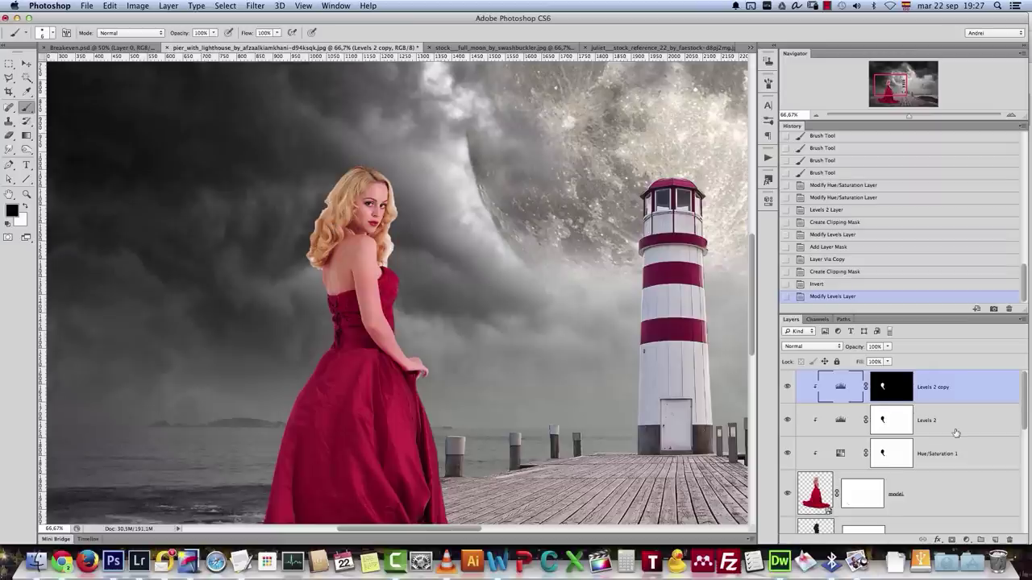
pyautogui.click(967, 540)
pyautogui.click(982, 516)
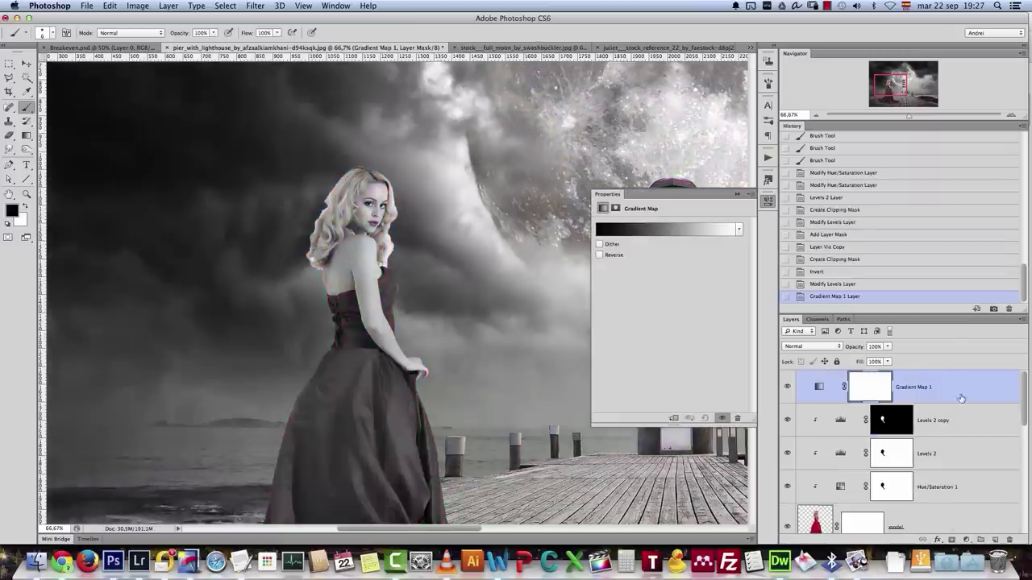
pyautogui.keyDown('alt'); pyautogui.click(965, 400); pyautogui.keyUp('alt')
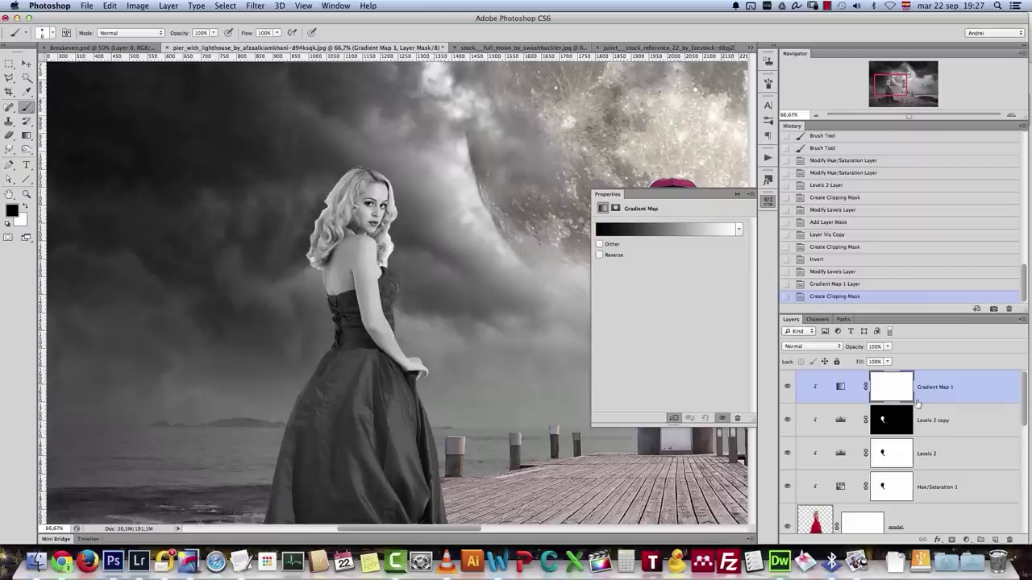
pyautogui.click(895, 419)
pyautogui.moveTo(892, 420); pyautogui.dragTo(887, 388)
pyautogui.click(595, 196)
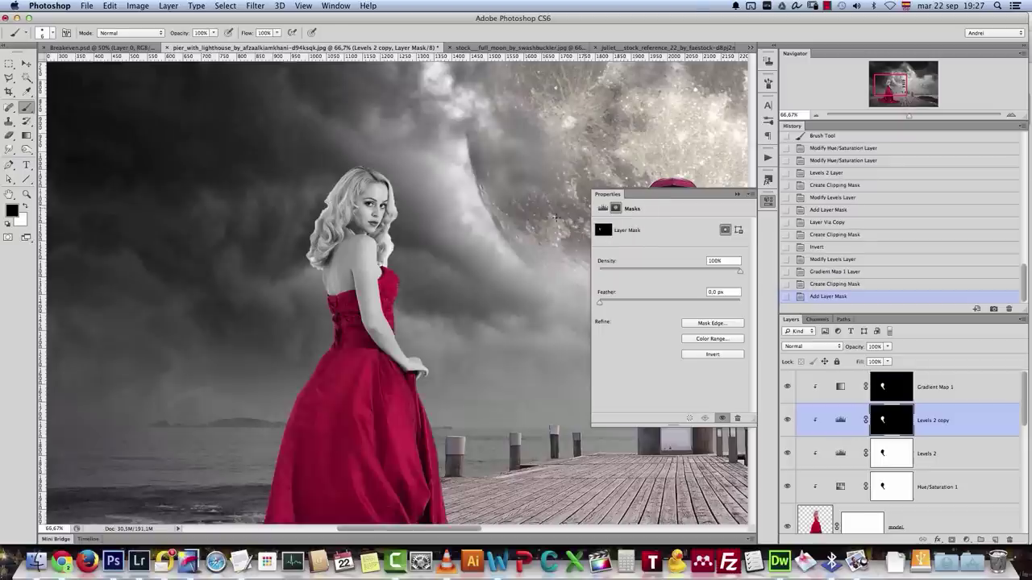
pyautogui.click(841, 387)
pyautogui.doubleClick(1017, 406)
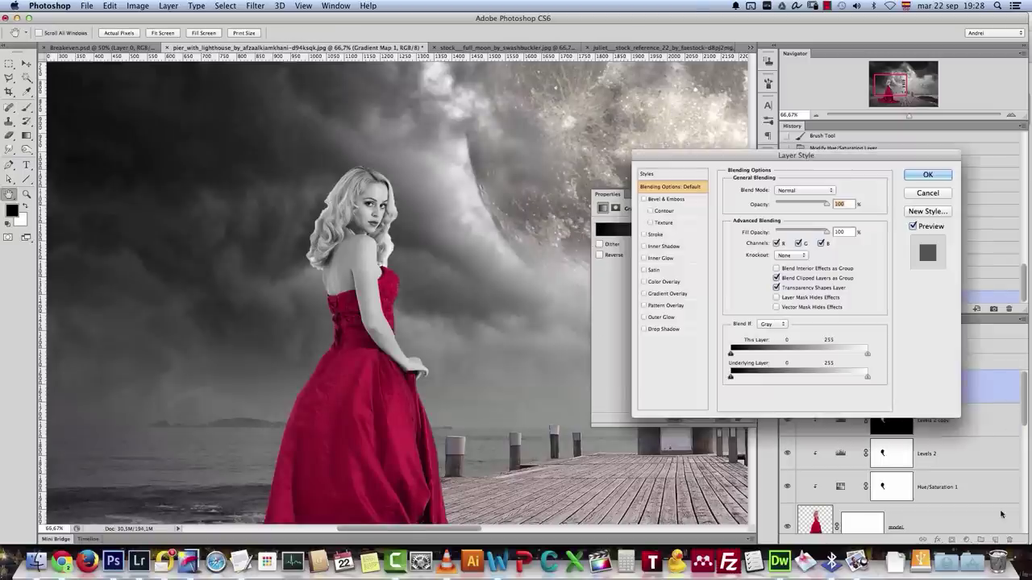
pyautogui.press('Escape')
pyautogui.moveTo(1007, 399); pyautogui.dragTo(1009, 539)
# Add a Hue/Saturation adjustment above Levels 2 copy, clip it to the model and replace its mask with a copy of the Levels 2 copy mask
pyautogui.click(966, 539)
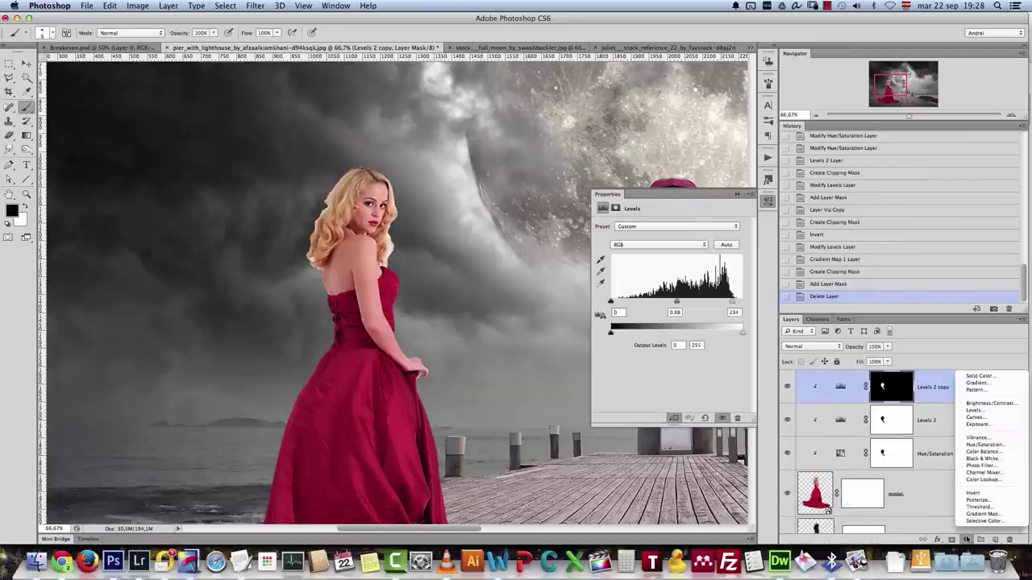
pyautogui.click(996, 444)
pyautogui.keyDown('alt'); pyautogui.click(979, 401); pyautogui.keyUp('alt')
pyautogui.moveTo(904, 415); pyautogui.dragTo(891, 388)
pyautogui.click(596, 196)
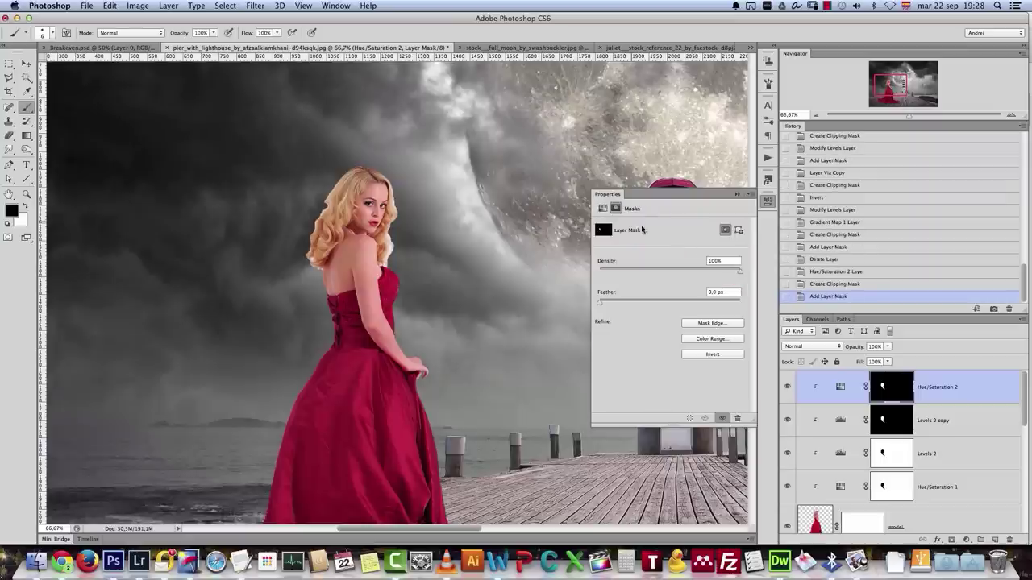
# Set the saturation of the Hue/Saturation 2 adjustment to -34
pyautogui.click(838, 386)
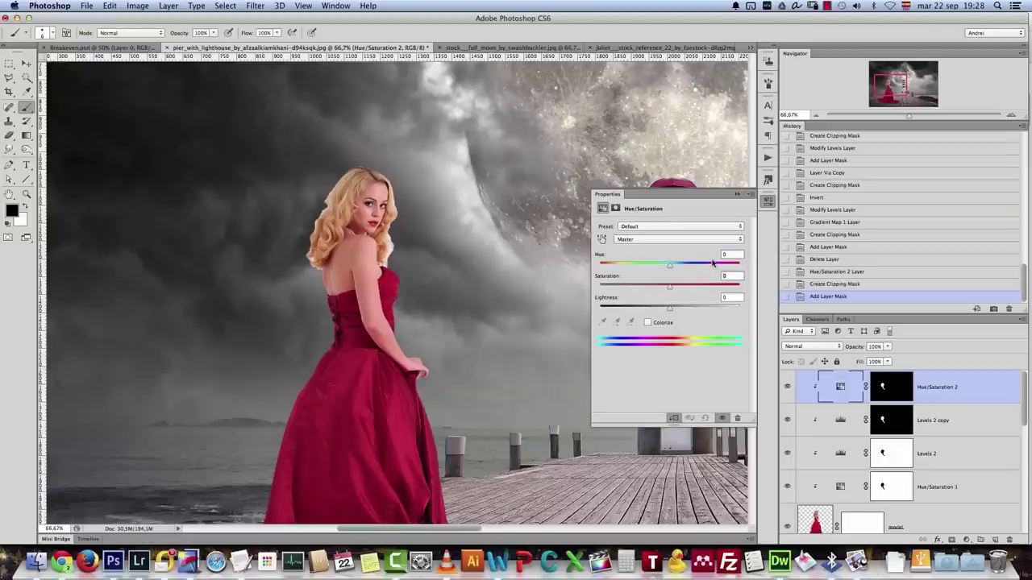
pyautogui.click(728, 276)
pyautogui.write('-34')
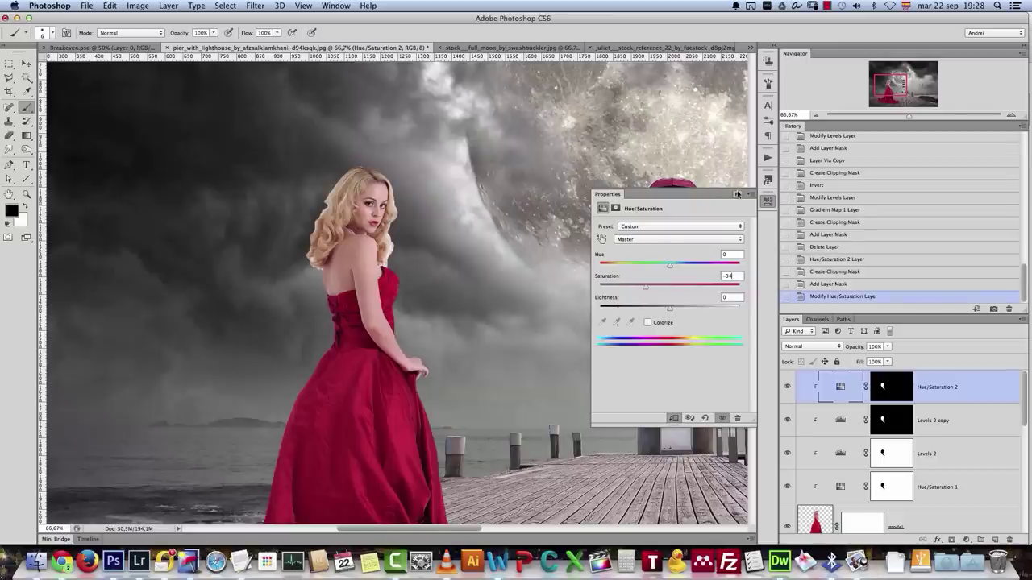
pyautogui.click(737, 194)
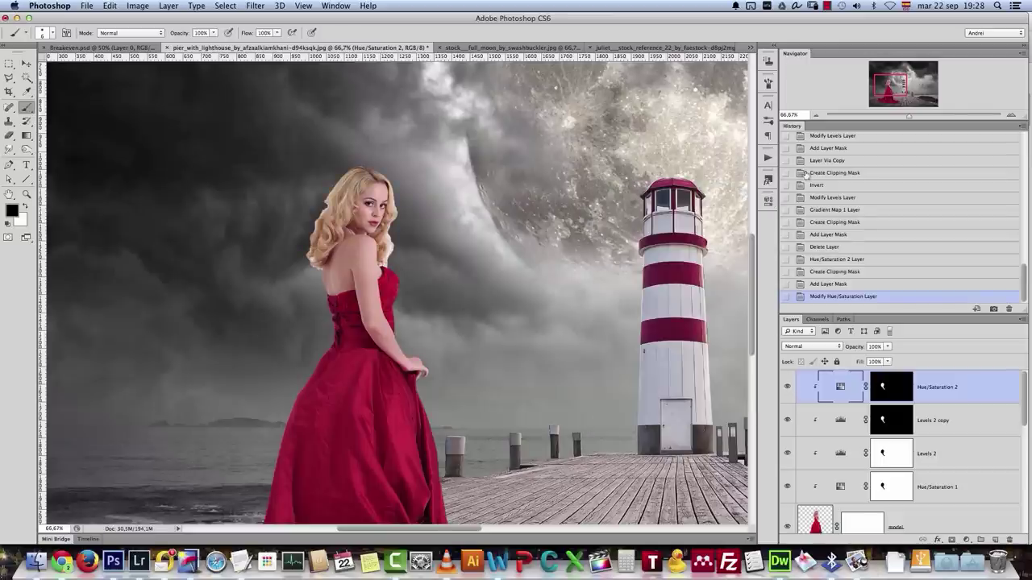
# Compare the model with and without the Levels 2 copy adjustment, and check the whole composite
pyautogui.click(815, 114)
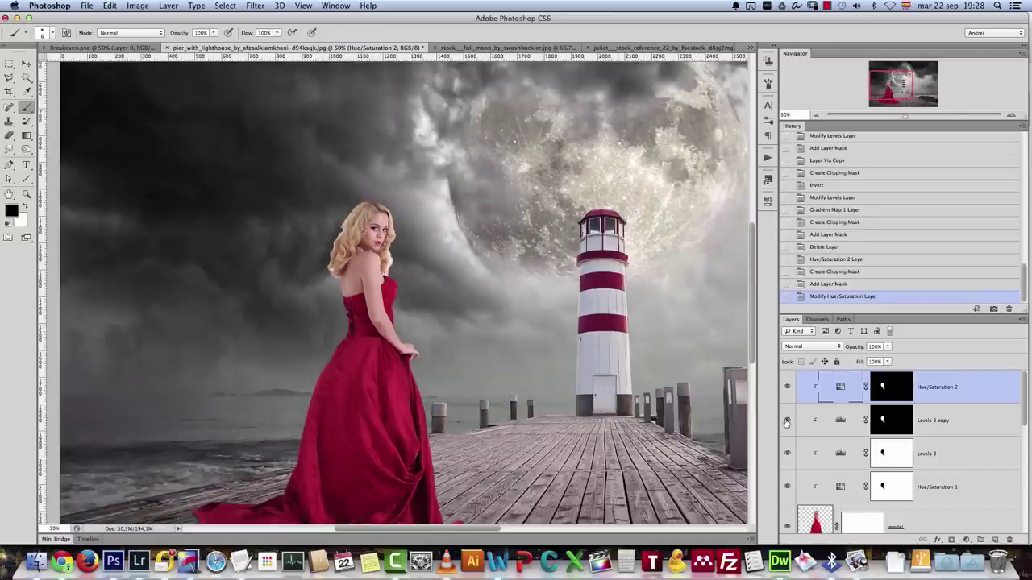
pyautogui.click(787, 421)
pyautogui.click(788, 418)
pyautogui.click(788, 420)
pyautogui.click(788, 420)
pyautogui.click(787, 420)
pyautogui.click(788, 420)
pyautogui.click(788, 419)
pyautogui.moveTo(887, 75); pyautogui.dragTo(891, 96)
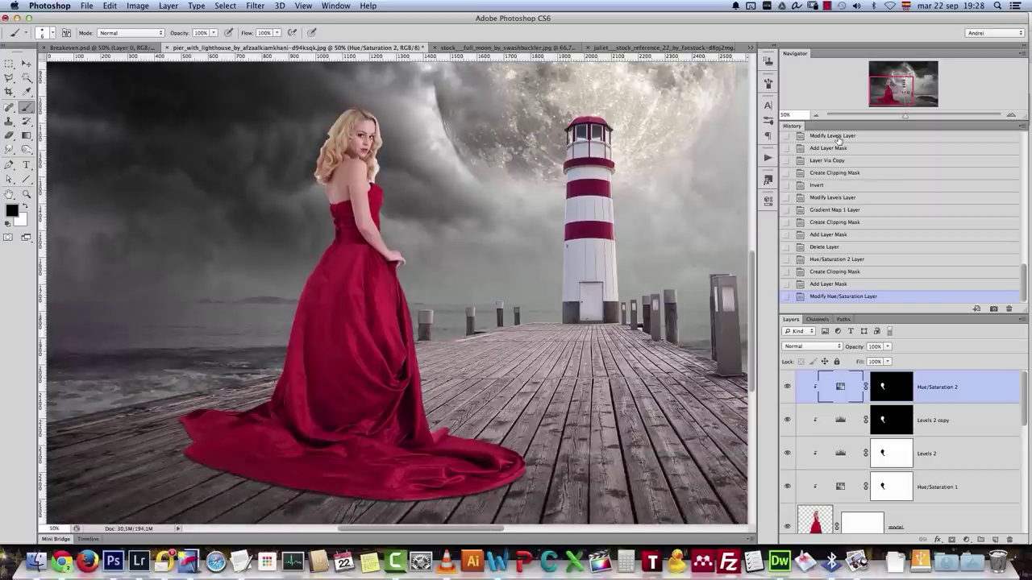
pyautogui.click(815, 115)
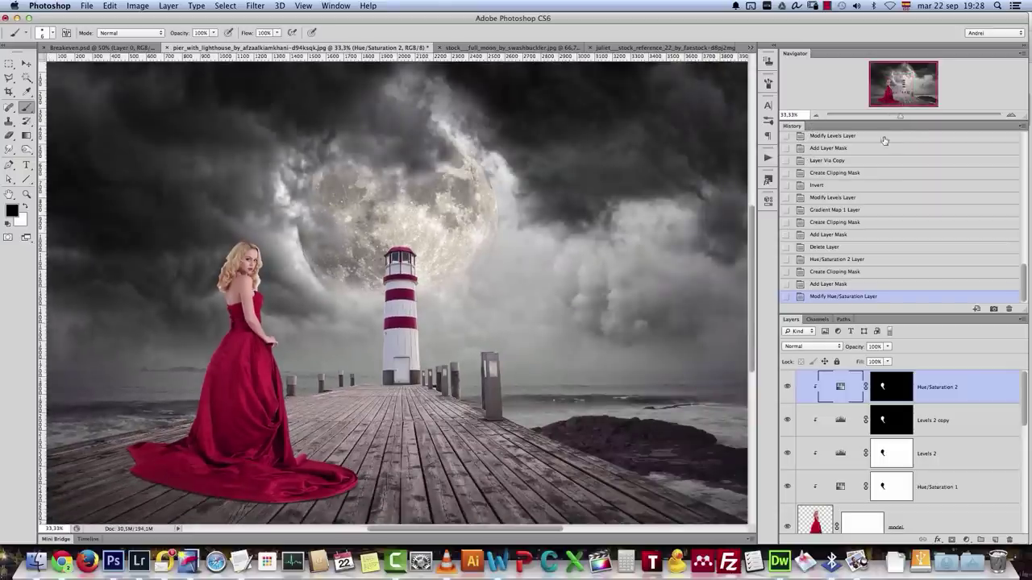
# Select the model layer's mask and set the brush hardness to 0%
pyautogui.click(1013, 117)
pyautogui.click(1012, 116)
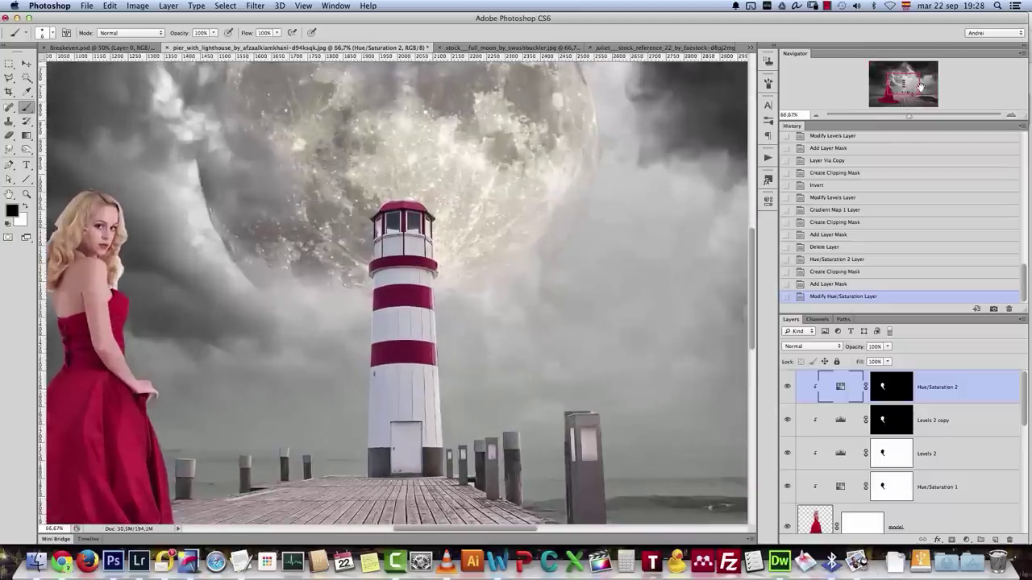
pyautogui.click(879, 80)
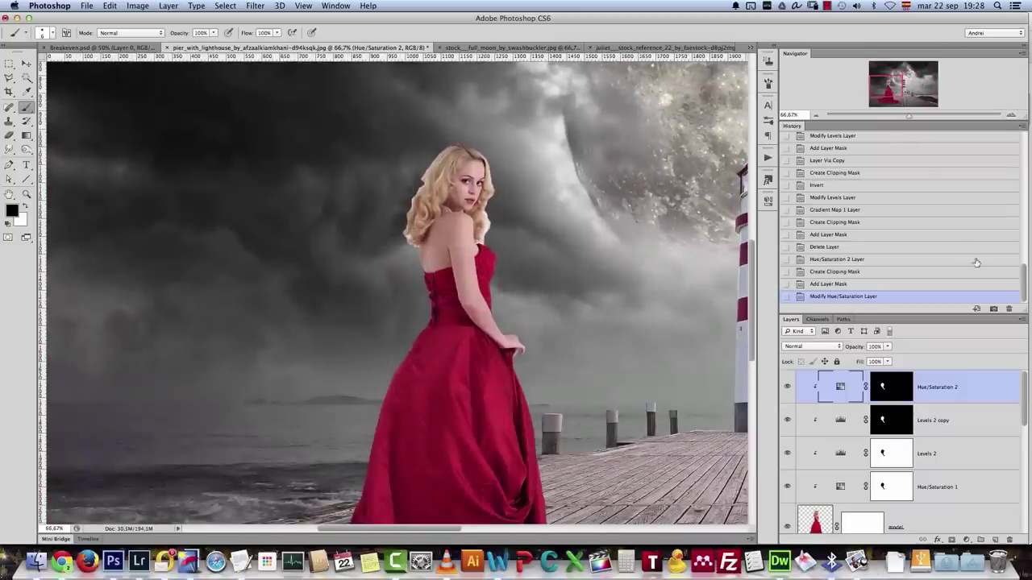
pyautogui.click(1012, 115)
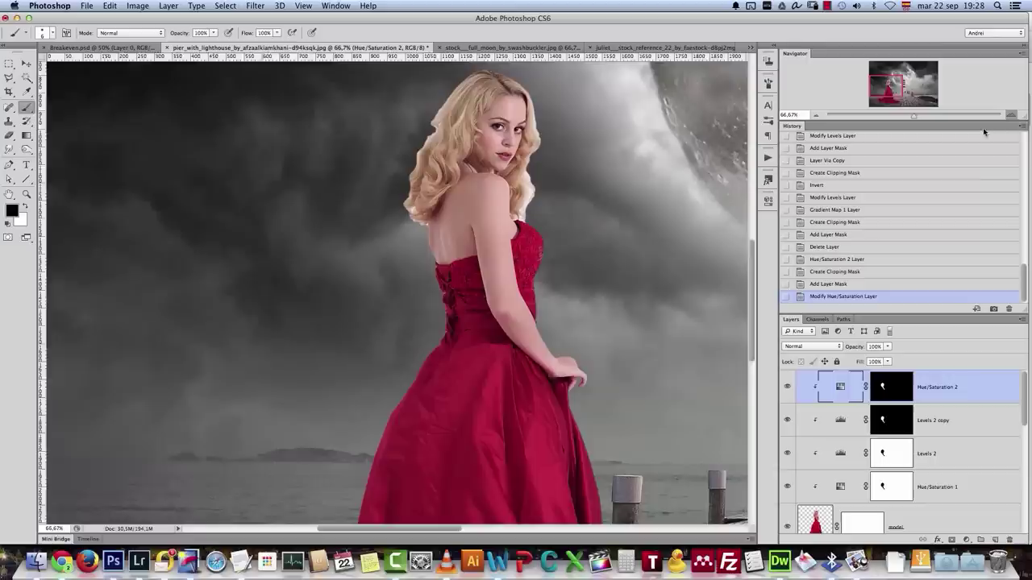
pyautogui.scroll(-2, 1022, 392)
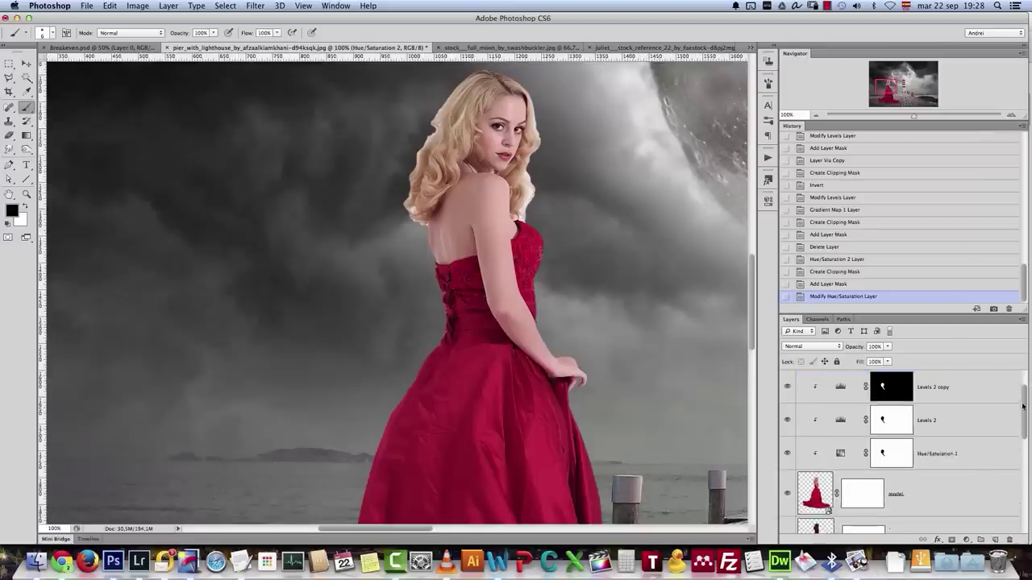
pyautogui.click(860, 459)
pyautogui.moveTo(616, 273); pyautogui.dragTo(542, 338)
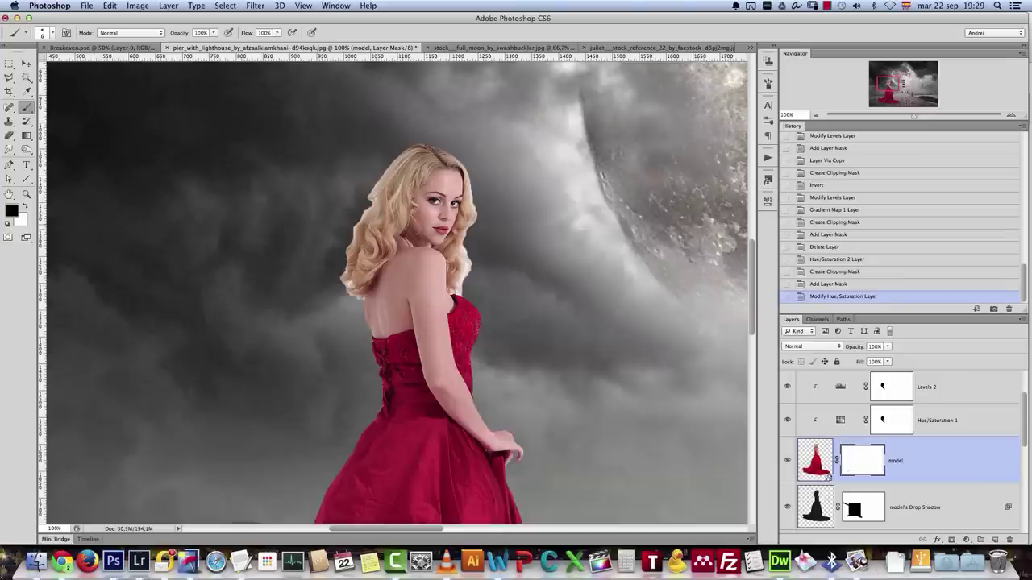
pyautogui.rightClick(461, 224)
pyautogui.moveTo(507, 267); pyautogui.dragTo(485, 269)
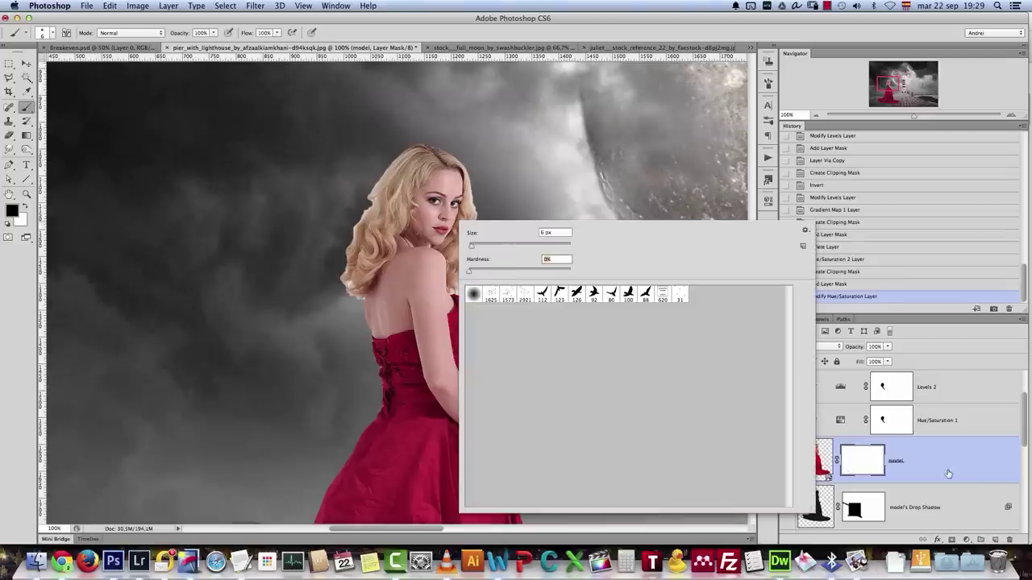
# Check the dress hem on the pier, then reselect the model layer's mask and enlarge the soft brush
pyautogui.click(815, 459)
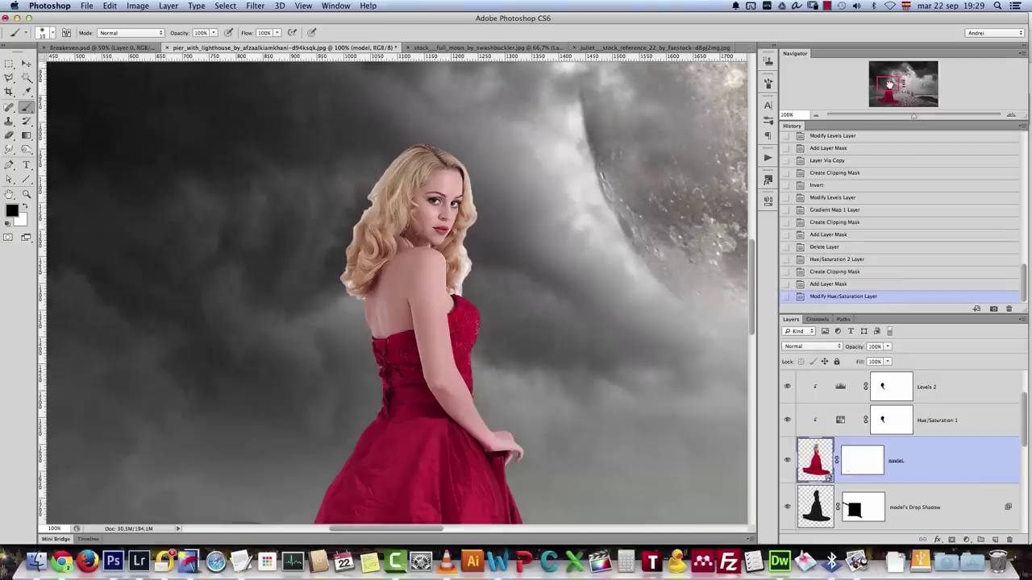
pyautogui.scroll(-10, 314, 452)
pyautogui.hscroll(2, 314, 451)
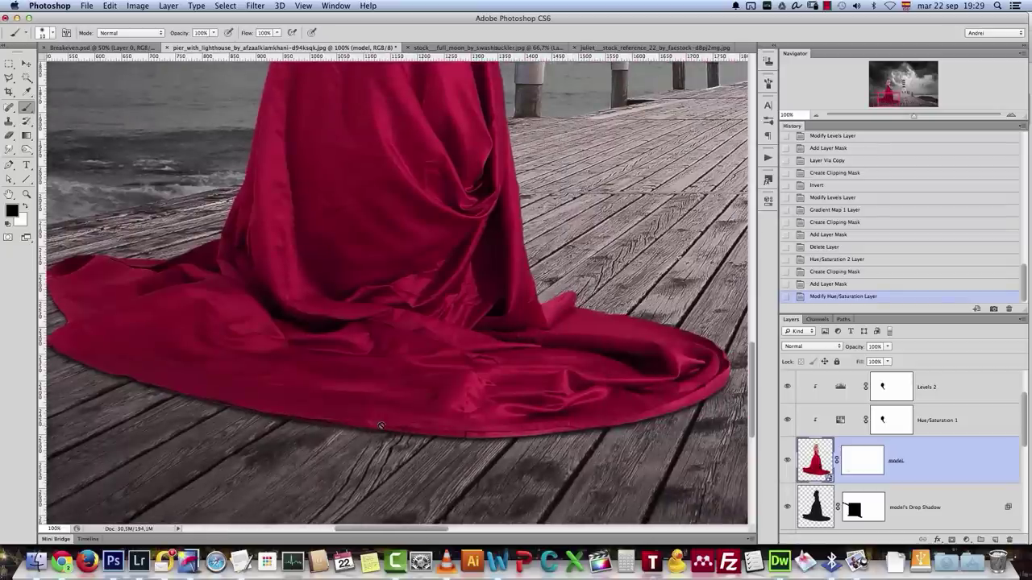
pyautogui.scroll(10, 487, 139)
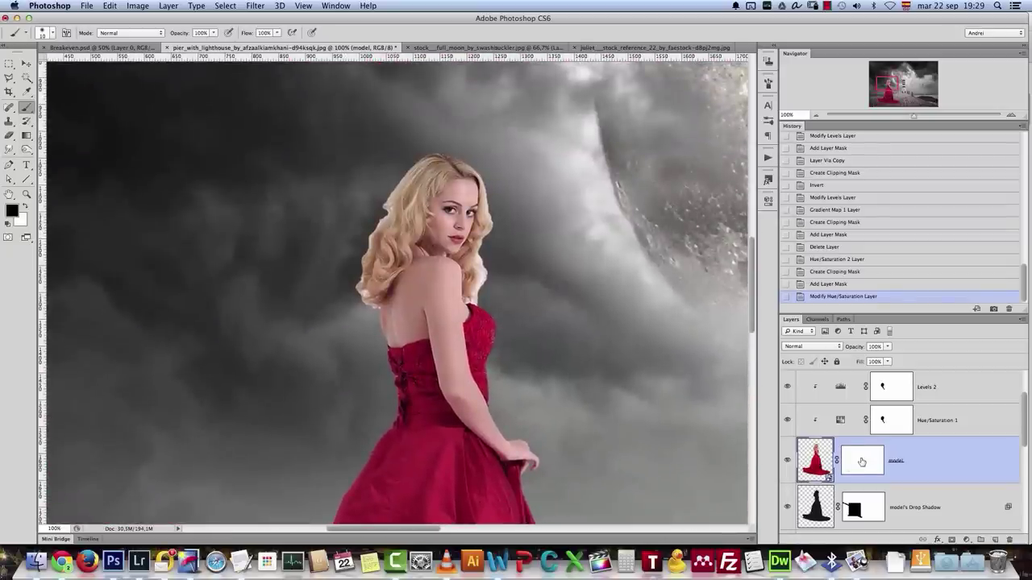
pyautogui.click(862, 461)
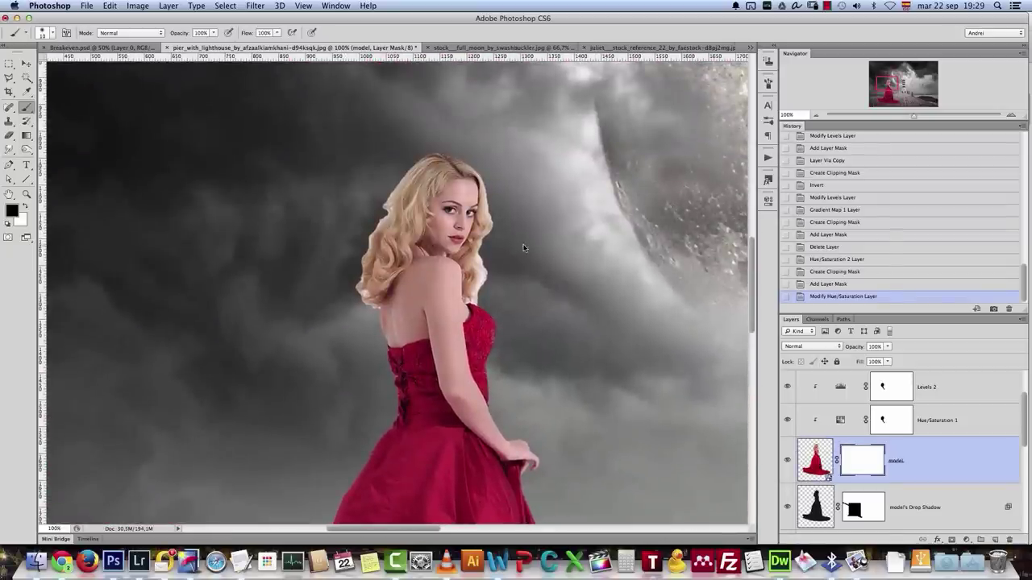
pyautogui.rightClick(523, 247)
pyautogui.moveTo(559, 271); pyautogui.dragTo(569, 273)
pyautogui.click(904, 461)
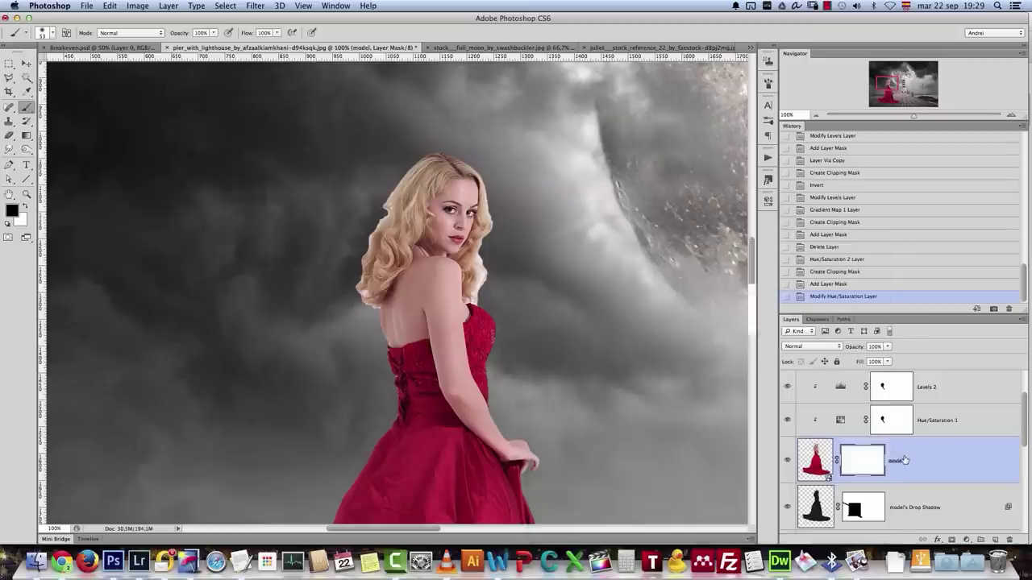
pyautogui.click(859, 464)
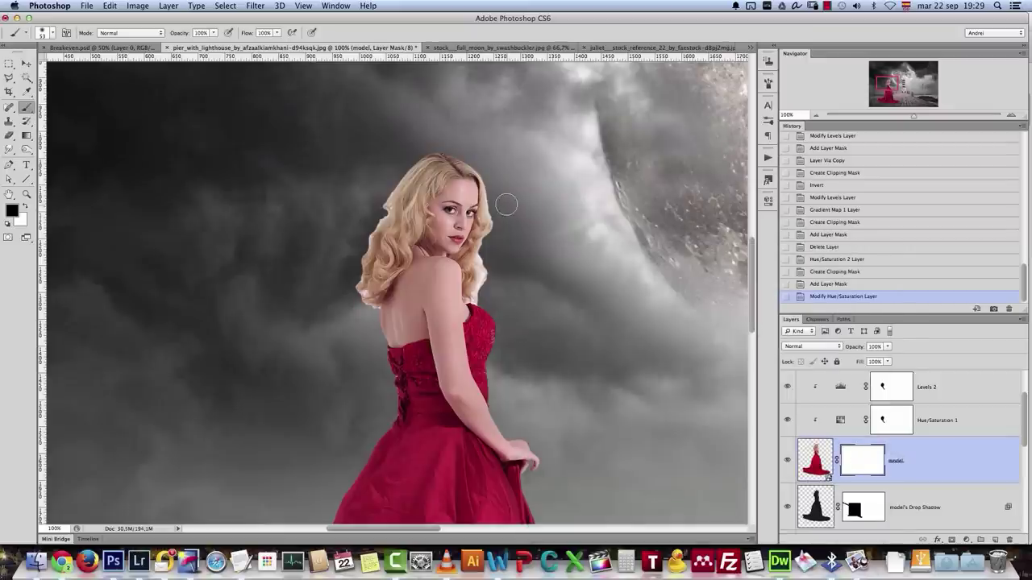
# Paint black on the model layer's mask along the outer edge of the hair to hide its pale fringe
pyautogui.click(1010, 117)
pyautogui.scroll(2, 385, 170)
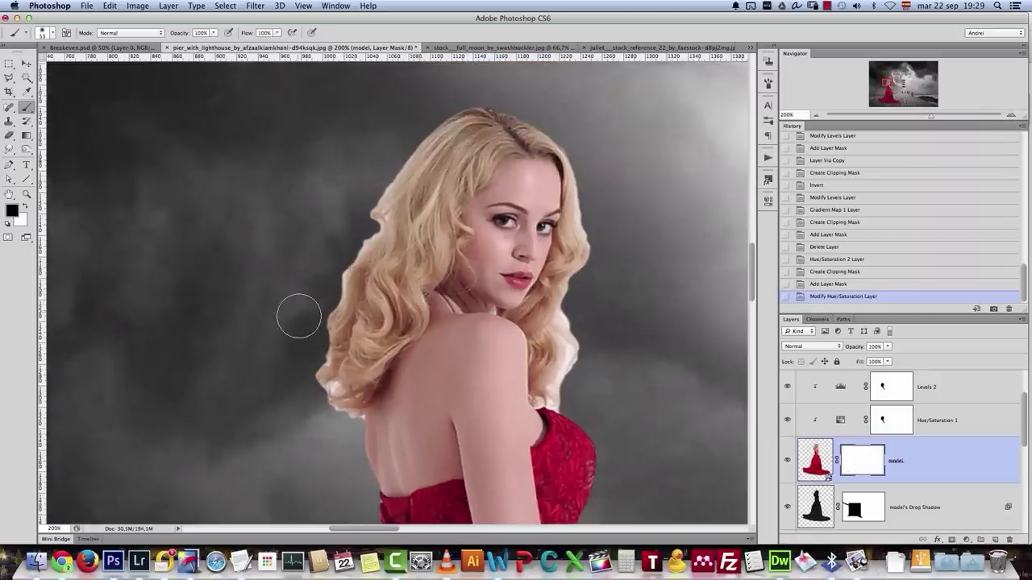
pyautogui.click(355, 226)
pyautogui.click(354, 224)
pyautogui.moveTo(355, 224); pyautogui.dragTo(343, 235)
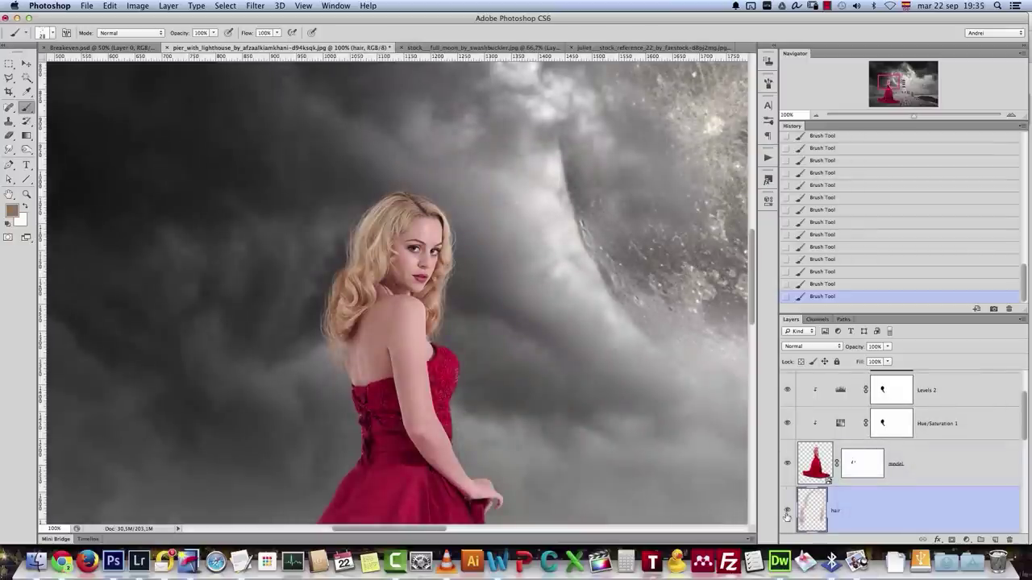
# Compare the model with and without the hair layer, and inspect the hair against the sky
pyautogui.click(788, 511)
pyautogui.click(787, 511)
pyautogui.moveTo(528, 421); pyautogui.dragTo(448, 406)
pyautogui.click(816, 115)
pyautogui.moveTo(427, 310); pyautogui.dragTo(451, 272)
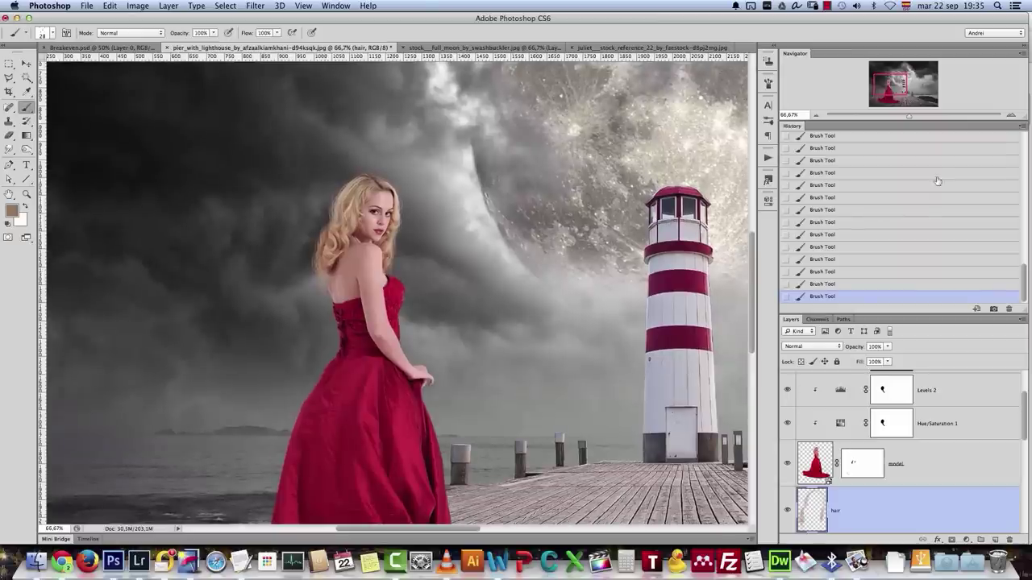
# Create a new layer between the hair and model's Drop Shadow layers and name it "soft shadow"
pyautogui.moveTo(887, 92); pyautogui.dragTo(892, 102)
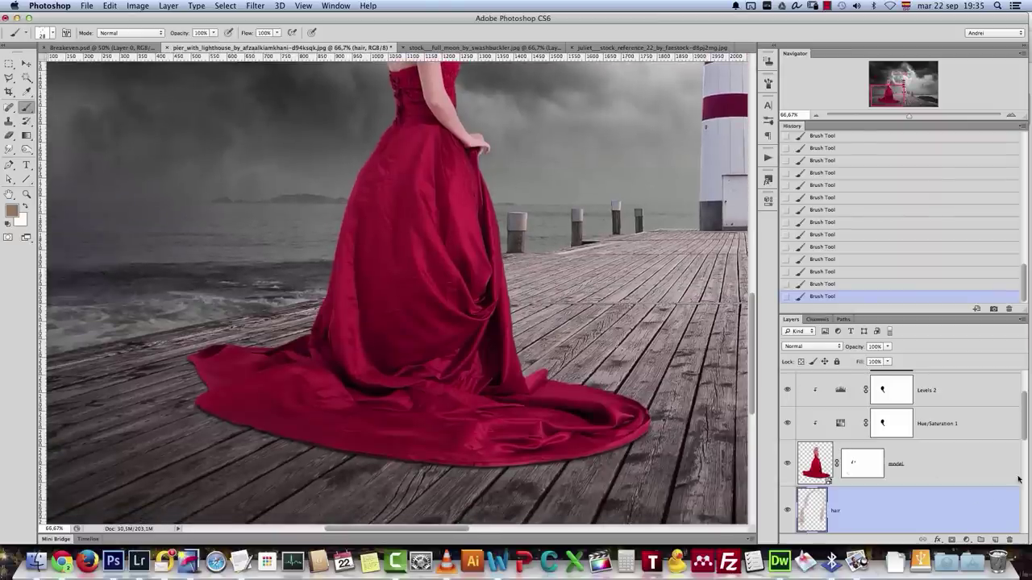
pyautogui.moveTo(1025, 420); pyautogui.dragTo(1005, 466)
pyautogui.click(954, 430)
pyautogui.click(995, 539)
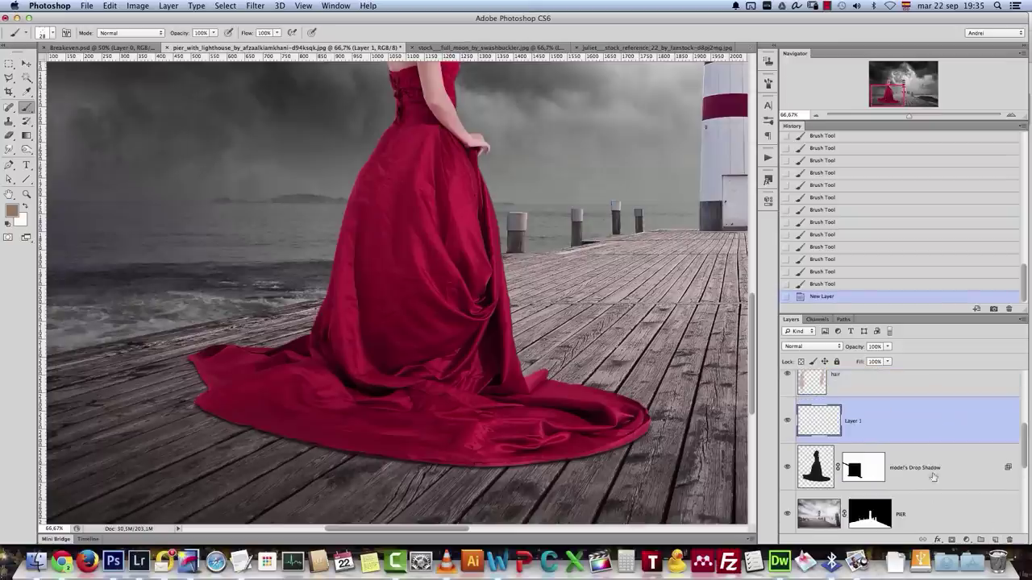
pyautogui.doubleClick(851, 422)
pyautogui.write('soft shadow')
pyautogui.press('Return')
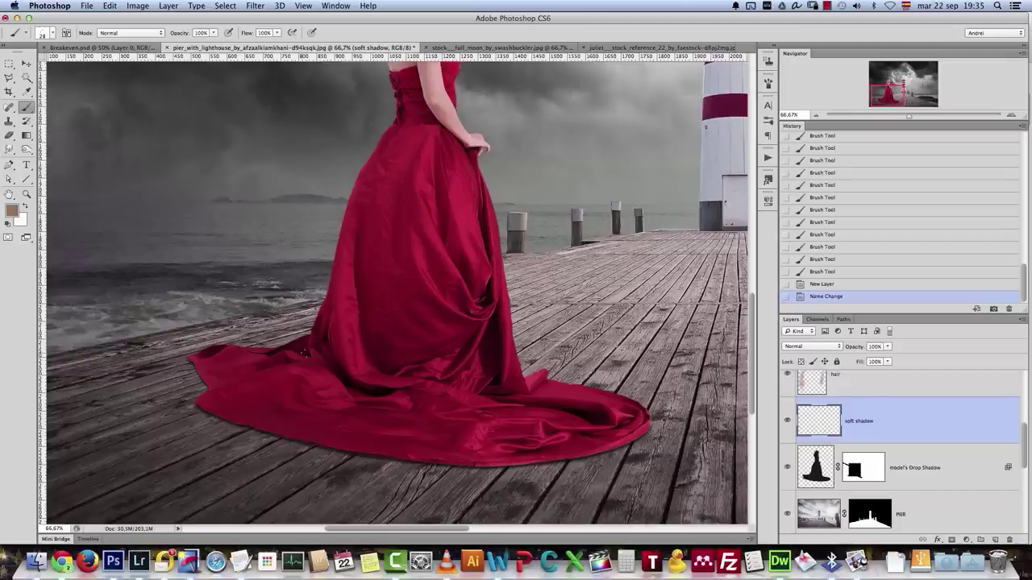
# Set up a soft round brush with 0% hardness and reset the foreground colour to black
pyautogui.rightClick(298, 235)
pyautogui.click(306, 300)
pyautogui.moveTo(315, 254); pyautogui.dragTo(345, 256)
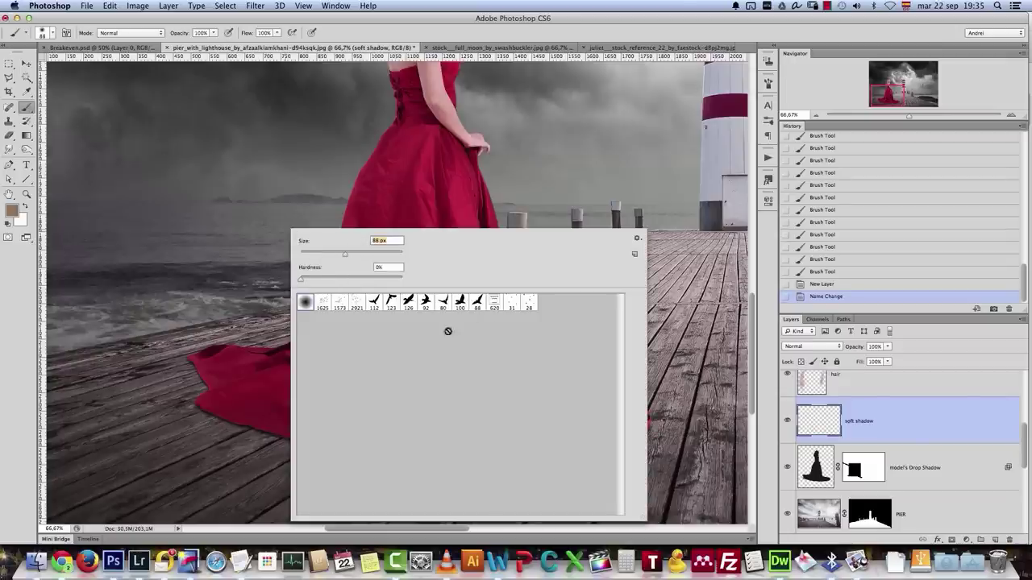
pyautogui.press('Return')
pyautogui.click(815, 114)
pyautogui.press('d')
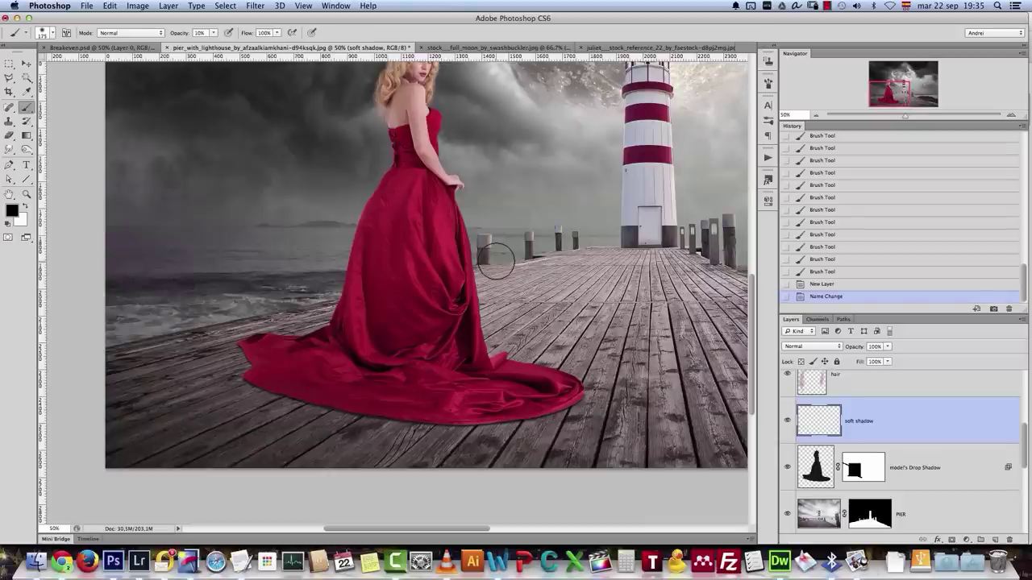
# Paint a faint black shadow on the soft shadow layer around the dress train, raising brush opacity from 10% to 20%
pyautogui.moveTo(567, 397); pyautogui.dragTo(354, 426)
pyautogui.moveTo(547, 416); pyautogui.dragTo(335, 426)
pyautogui.click(768, 84)
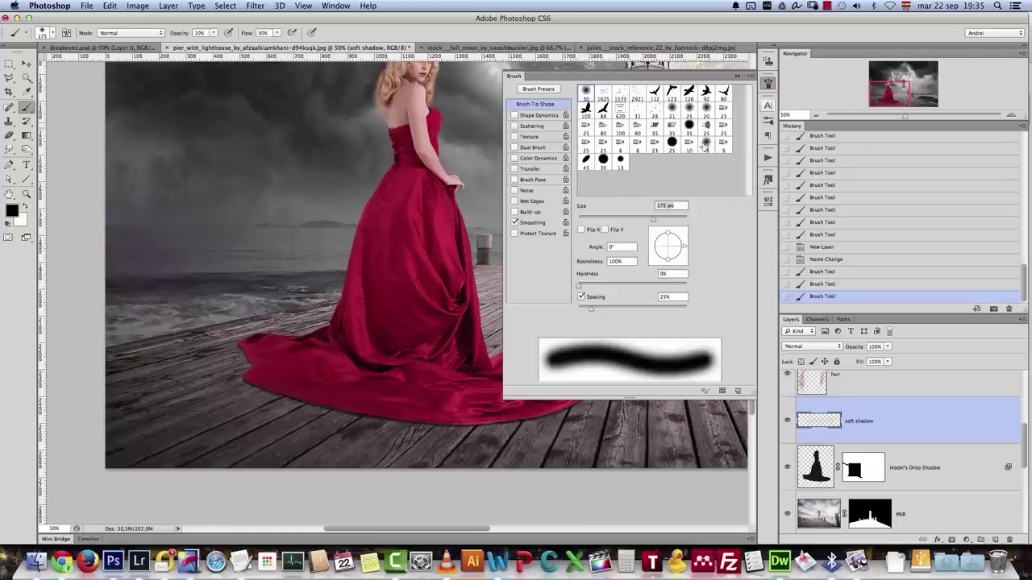
pyautogui.click(736, 75)
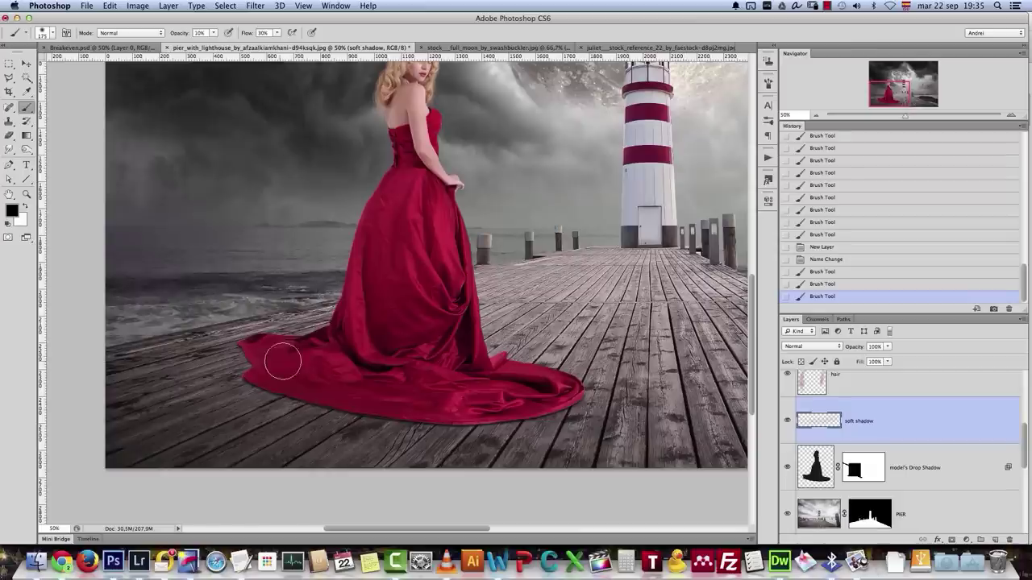
pyautogui.moveTo(202, 369)
pyautogui.mouseDown()
pyautogui.moveTo(301, 373)
pyautogui.moveTo(279, 400)
pyautogui.moveTo(191, 406)
pyautogui.moveTo(387, 426)
pyautogui.moveTo(216, 395)
pyautogui.mouseUp()
pyautogui.moveTo(508, 384)
pyautogui.mouseDown()
pyautogui.moveTo(523, 414)
pyautogui.moveTo(252, 417)
pyautogui.mouseUp()
pyautogui.moveTo(305, 391); pyautogui.dragTo(322, 382)
pyautogui.moveTo(323, 382)
pyautogui.mouseDown()
pyautogui.moveTo(281, 353)
pyautogui.moveTo(180, 381)
pyautogui.mouseUp()
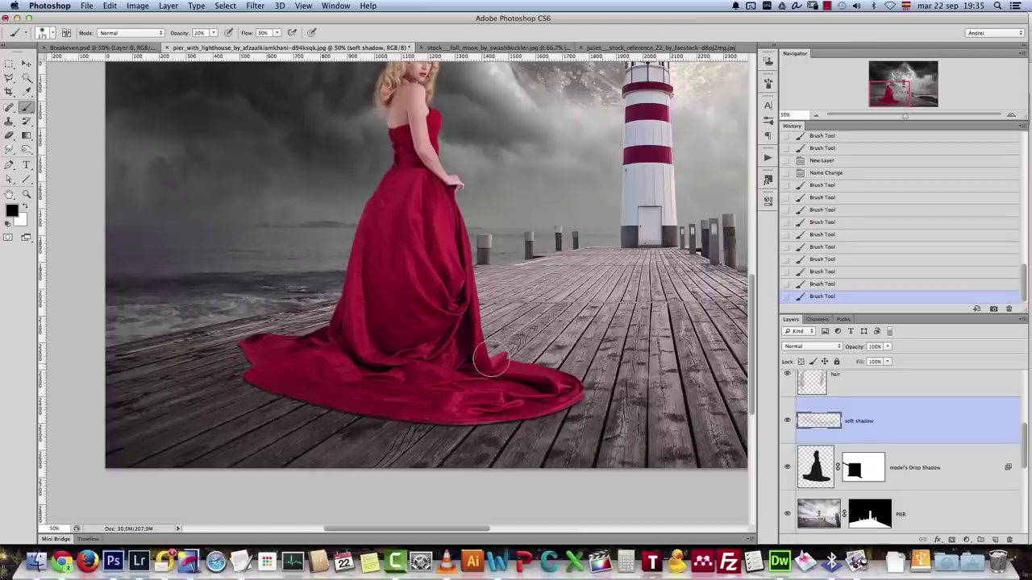
# Extend the soft shadow onto the planks around the train with a 300 px brush at 20% opacity
pyautogui.click(816, 115)
pyautogui.click(815, 115)
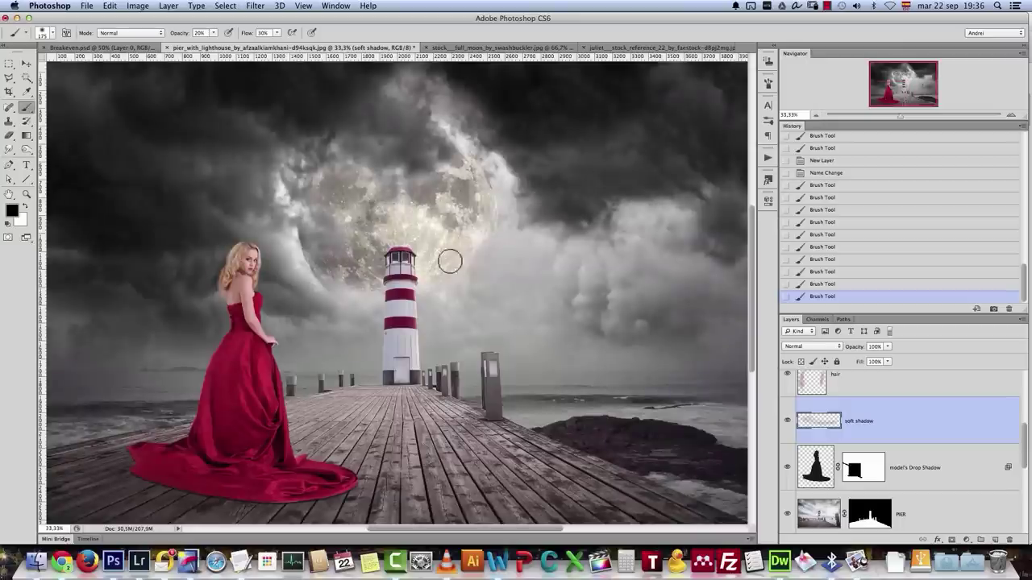
pyautogui.moveTo(441, 338); pyautogui.dragTo(540, 198)
pyautogui.click(326, 353)
pyautogui.moveTo(375, 369)
pyautogui.mouseDown()
pyautogui.moveTo(153, 346)
pyautogui.moveTo(236, 316)
pyautogui.mouseUp()
pyautogui.press(']')
pyautogui.press(']')
pyautogui.press(']')
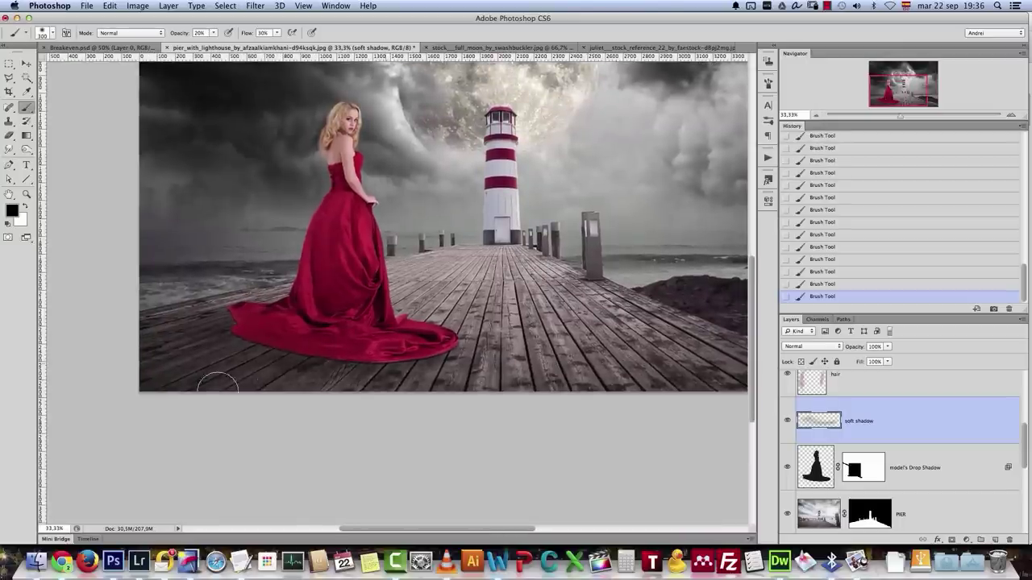
pyautogui.moveTo(467, 344); pyautogui.dragTo(423, 369)
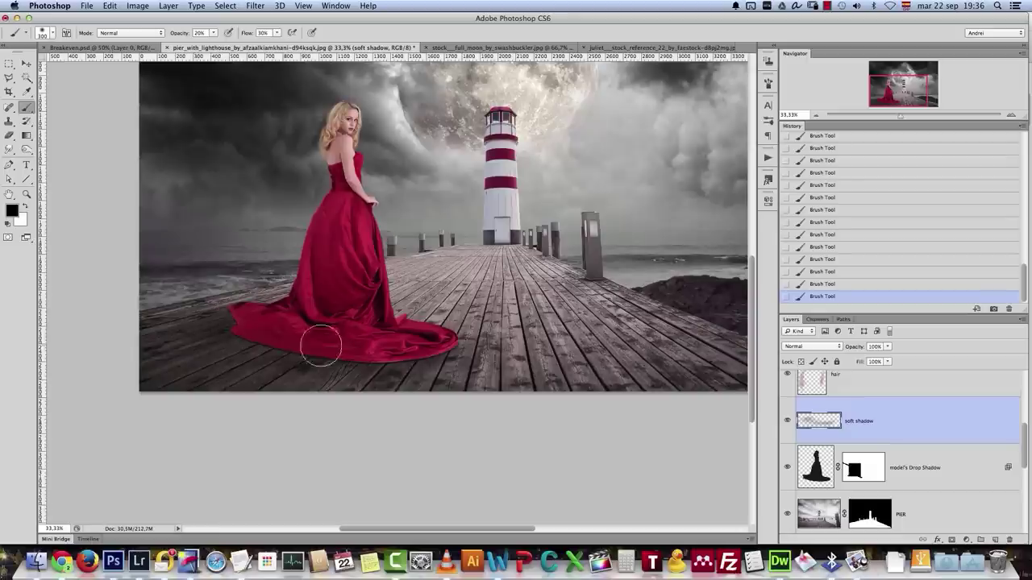
# Create a new layer clipped to the model layer and name it "model shadow"
pyautogui.moveTo(1020, 431); pyautogui.dragTo(1029, 401)
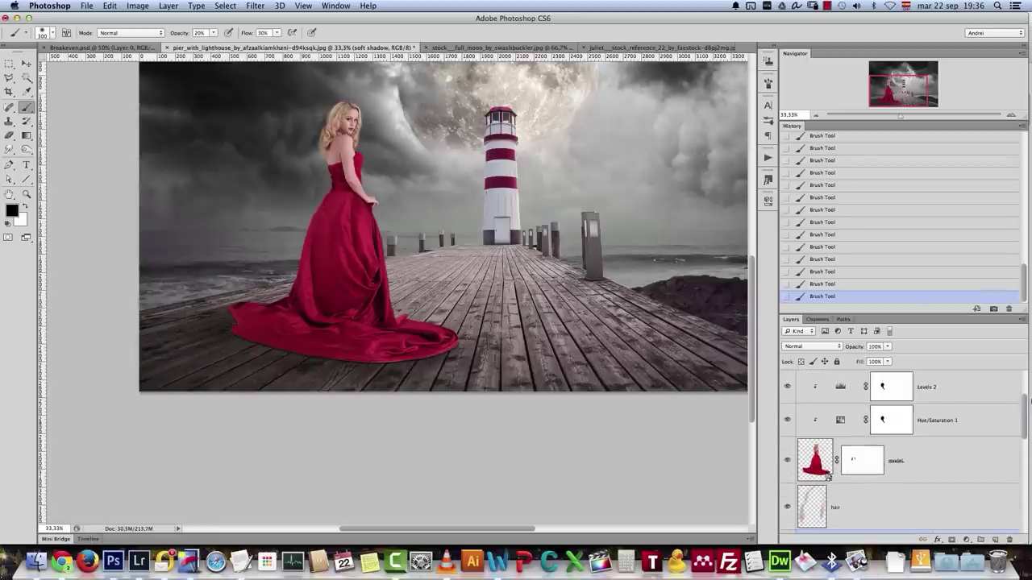
pyautogui.click(965, 459)
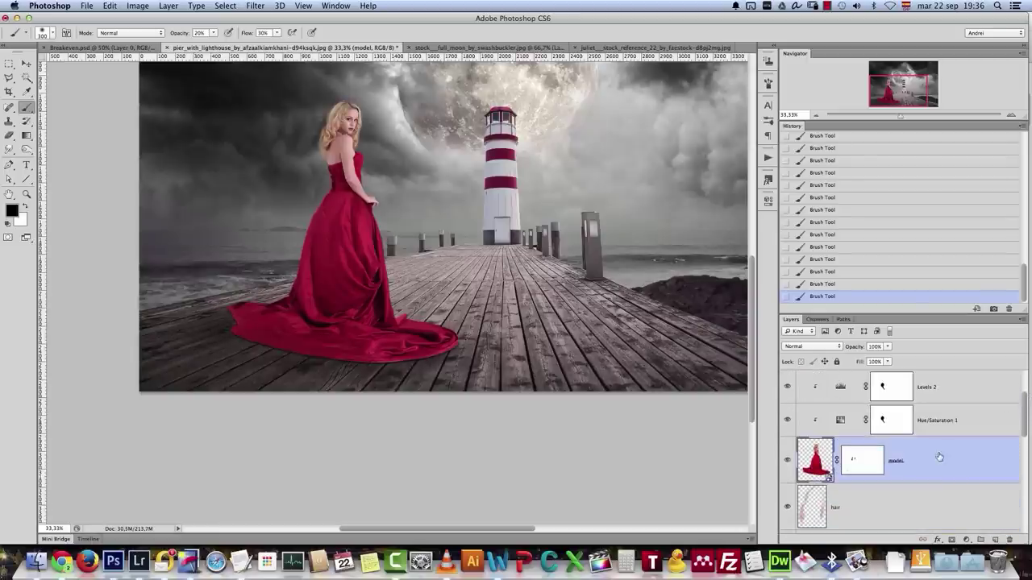
pyautogui.click(995, 539)
pyautogui.doubleClick(869, 460)
pyautogui.write('model shadow')
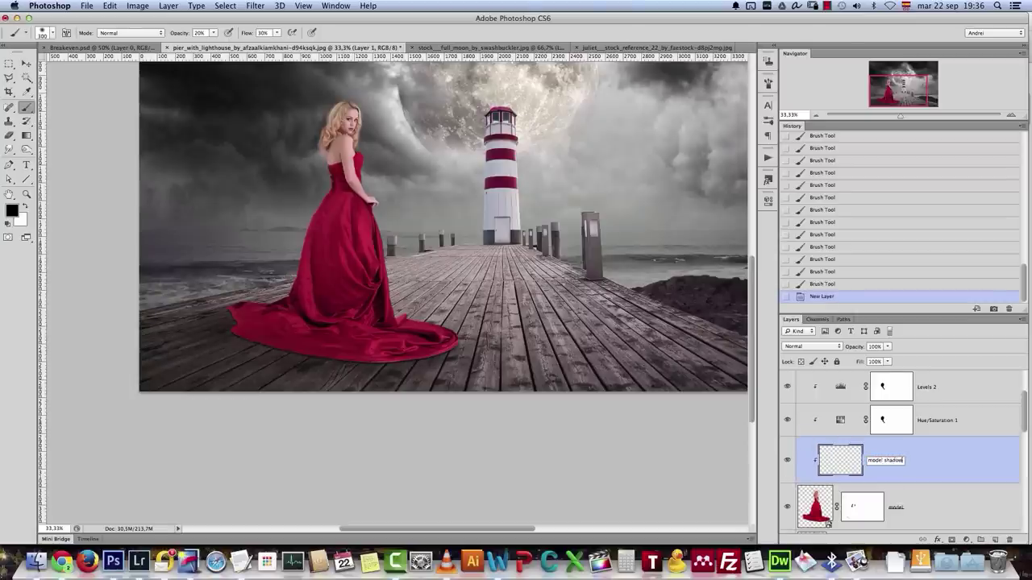
pyautogui.press('Return')
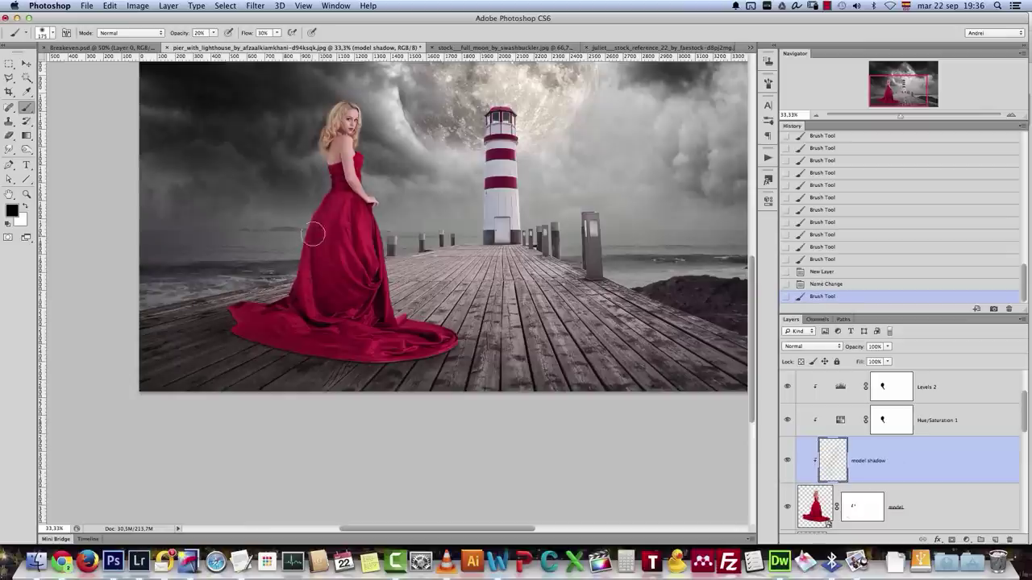
# Undo the trial stroke, then shade the dress train and lower folds in black at 10% brush opacity
pyautogui.press('super+z')
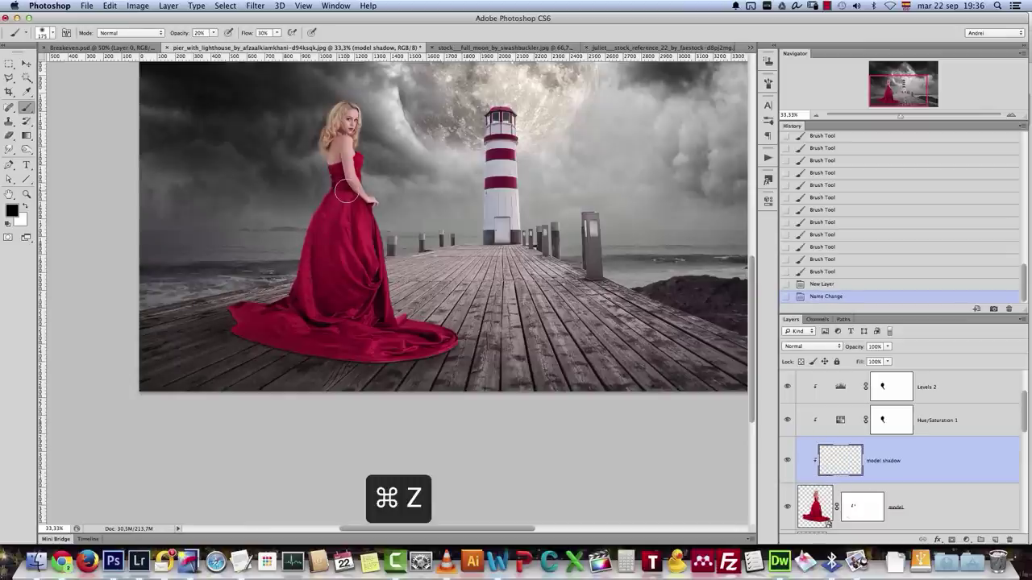
pyautogui.press('1')
pyautogui.moveTo(242, 322); pyautogui.dragTo(230, 318)
pyautogui.moveTo(236, 324)
pyautogui.mouseDown()
pyautogui.moveTo(250, 332)
pyautogui.moveTo(231, 309)
pyautogui.mouseUp()
pyautogui.click(357, 347)
pyautogui.click(409, 350)
pyautogui.moveTo(410, 350); pyautogui.dragTo(390, 351)
pyautogui.moveTo(360, 303); pyautogui.dragTo(345, 316)
pyautogui.click(345, 316)
# Shade the model's back, the shadowed side of the skirt and the front hem with soft black strokes
pyautogui.moveTo(332, 204); pyautogui.dragTo(319, 232)
pyautogui.moveTo(338, 173); pyautogui.dragTo(339, 207)
pyautogui.moveTo(332, 142); pyautogui.dragTo(313, 230)
pyautogui.moveTo(313, 230)
pyautogui.mouseDown()
pyautogui.moveTo(309, 280)
pyautogui.moveTo(321, 302)
pyautogui.moveTo(290, 283)
pyautogui.moveTo(311, 319)
pyautogui.mouseUp()
pyautogui.moveTo(331, 265); pyautogui.dragTo(322, 290)
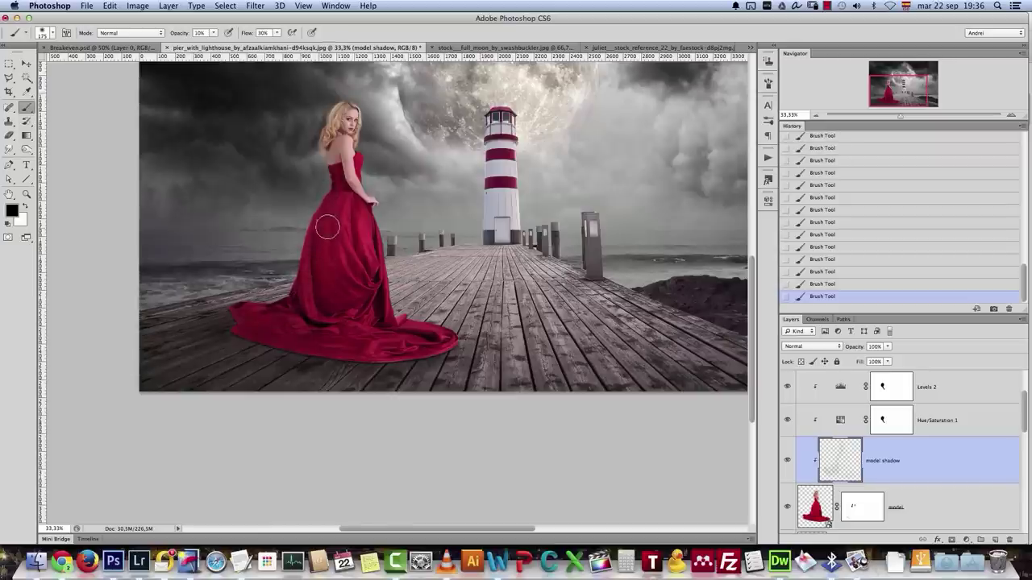
pyautogui.moveTo(326, 220)
pyautogui.mouseDown()
pyautogui.moveTo(321, 298)
pyautogui.moveTo(336, 229)
pyautogui.moveTo(323, 282)
pyautogui.moveTo(306, 300)
pyautogui.mouseUp()
pyautogui.moveTo(353, 219)
pyautogui.mouseDown()
pyautogui.moveTo(362, 281)
pyautogui.moveTo(355, 214)
pyautogui.moveTo(391, 341)
pyautogui.moveTo(382, 305)
pyautogui.moveTo(400, 335)
pyautogui.mouseUp()
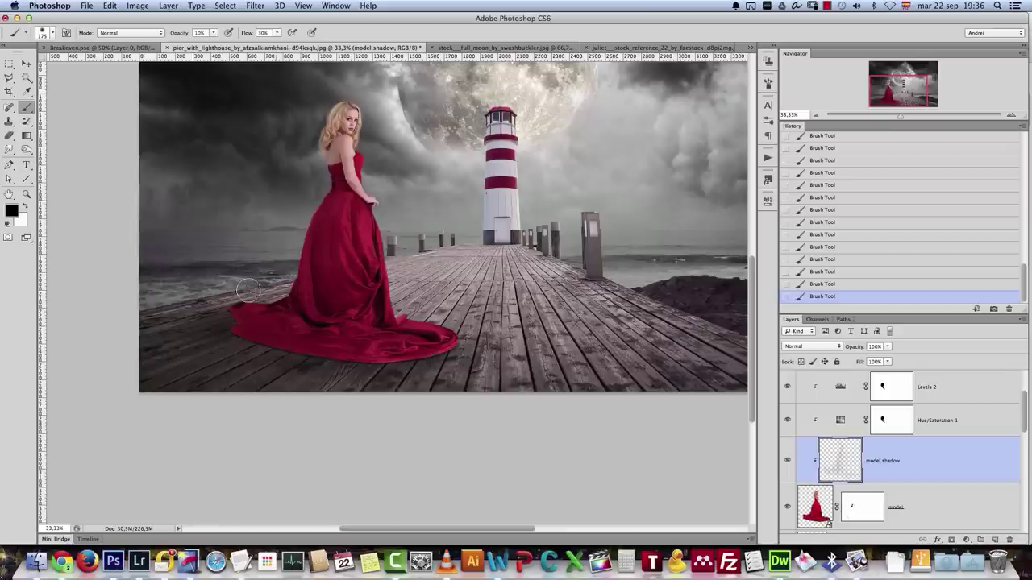
pyautogui.moveTo(330, 347); pyautogui.dragTo(388, 357)
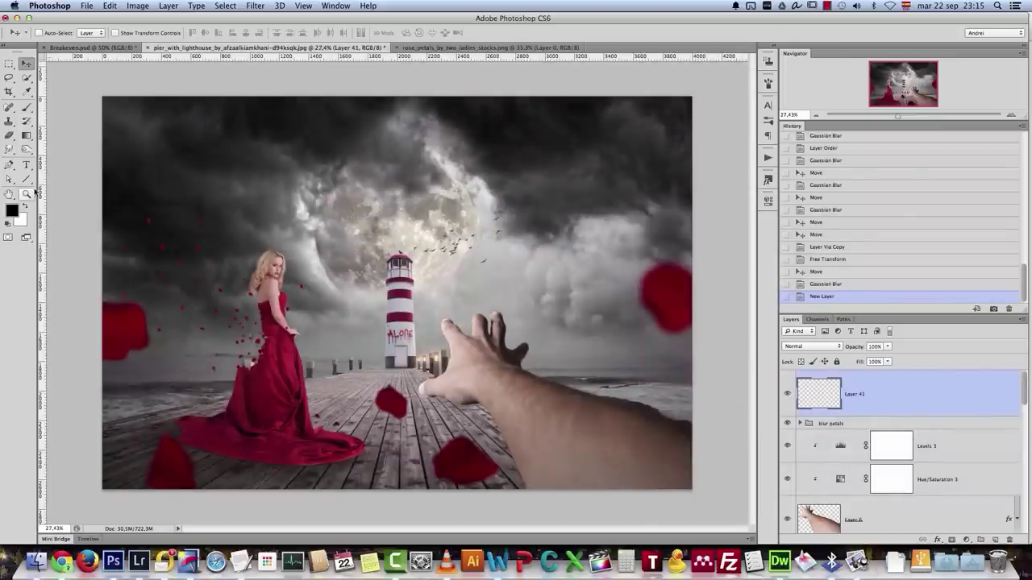
# Activate the Brush tool and enlarge the brush to 1200 px for Layer 41
pyautogui.click(28, 107)
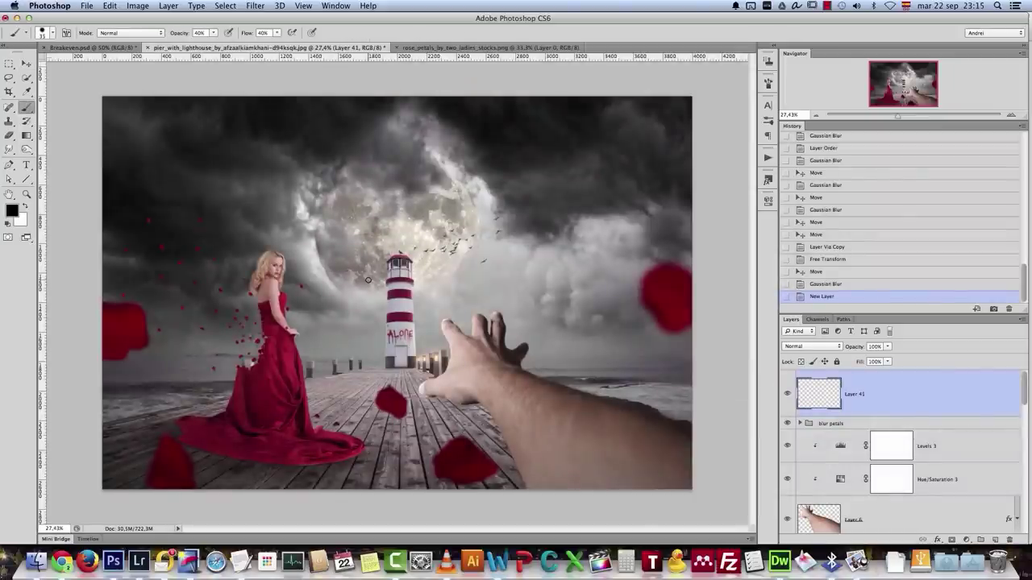
pyautogui.press(']')
pyautogui.press(']')
pyautogui.press(']')
pyautogui.press(']')
pyautogui.press(']')
pyautogui.press(']')
pyautogui.press(']')
pyautogui.press(']')
pyautogui.press(']')
pyautogui.press(']')
pyautogui.press(']')
pyautogui.press(']')
pyautogui.press(']')
pyautogui.press(']')
pyautogui.press(']')
pyautogui.press(']')
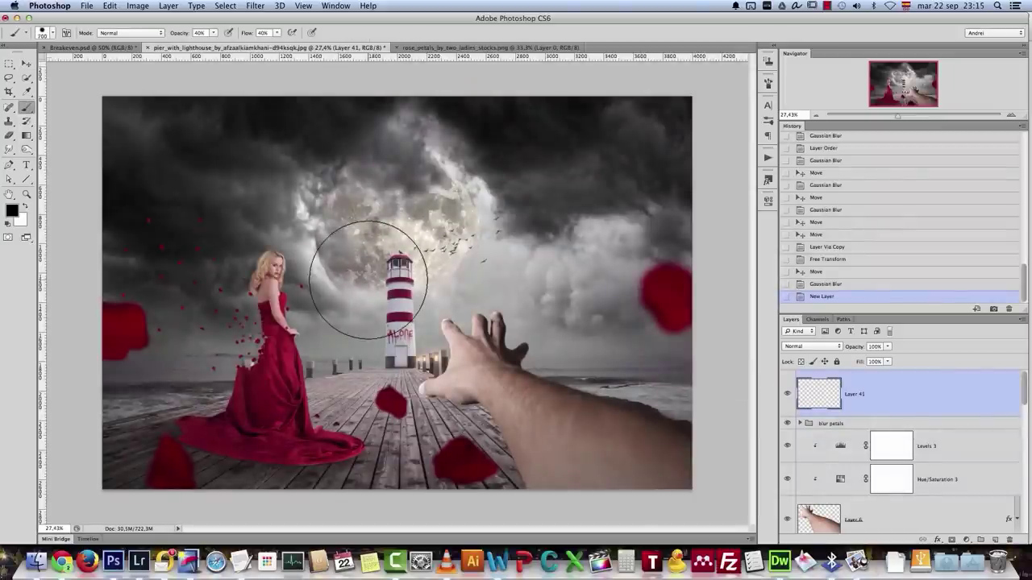
pyautogui.press(']')
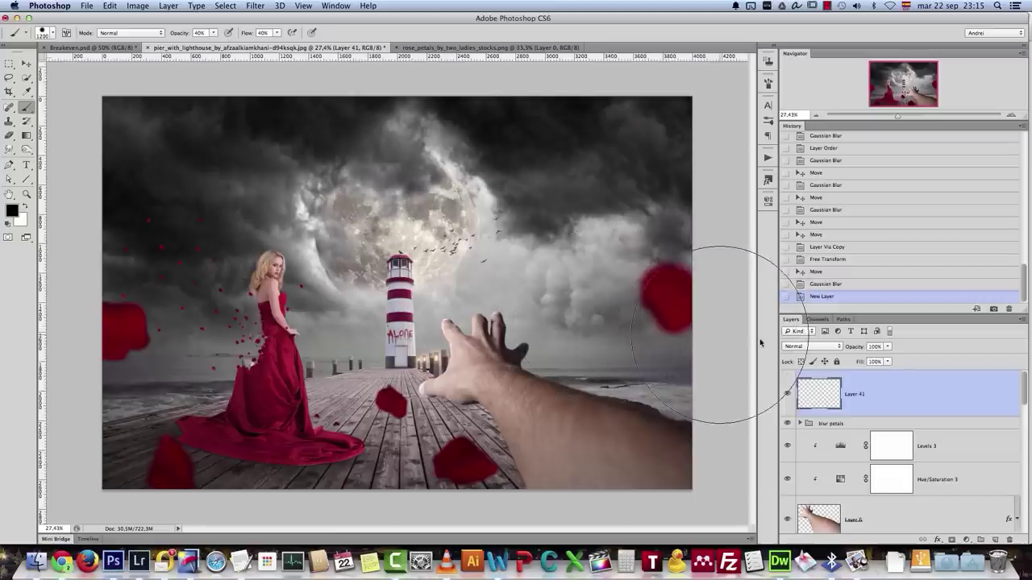
# Set Layer 41's blending mode to Screen and choose dark brown 54483b as the foreground colour
pyautogui.click(818, 353)
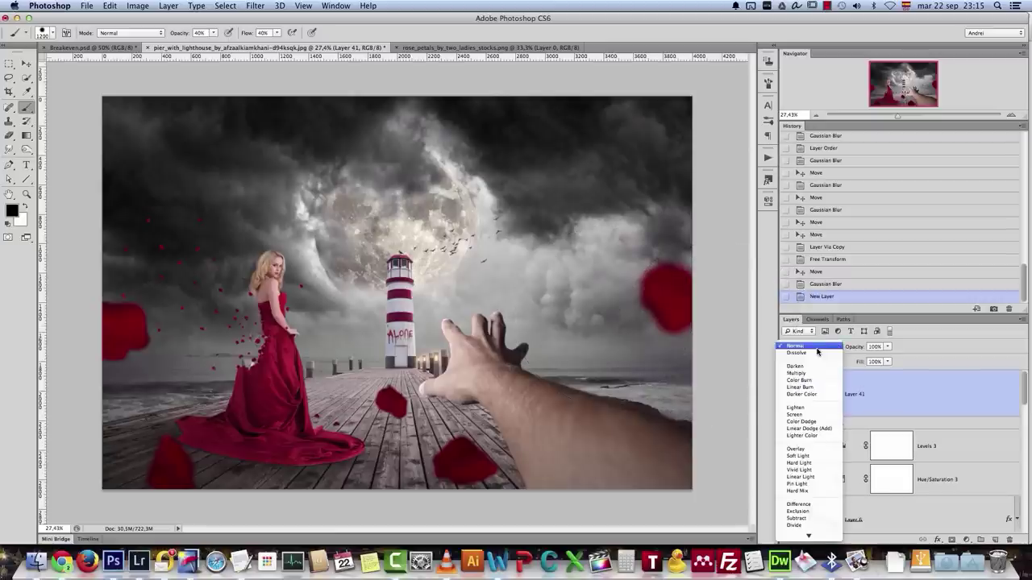
pyautogui.click(798, 419)
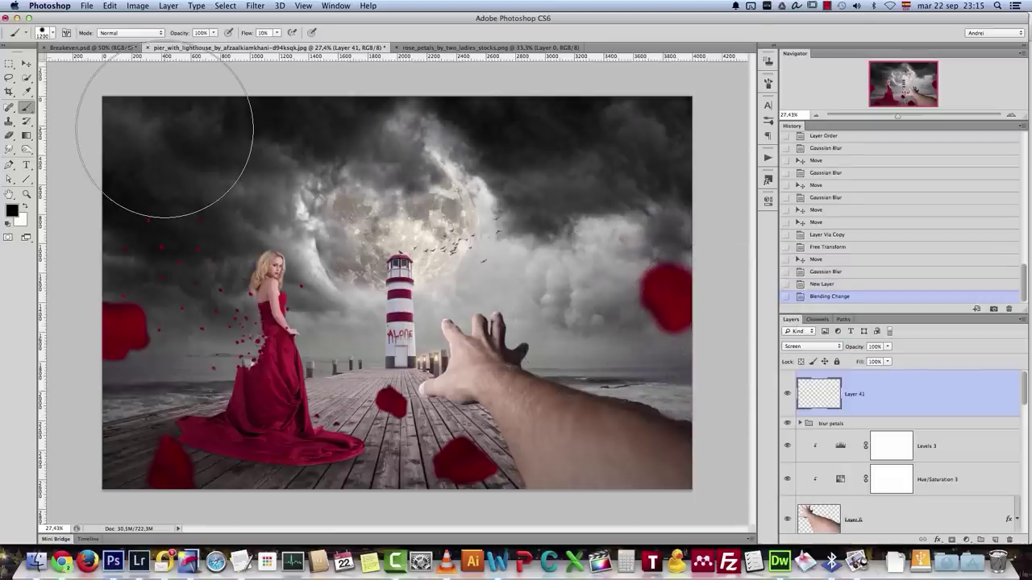
pyautogui.click(11, 210)
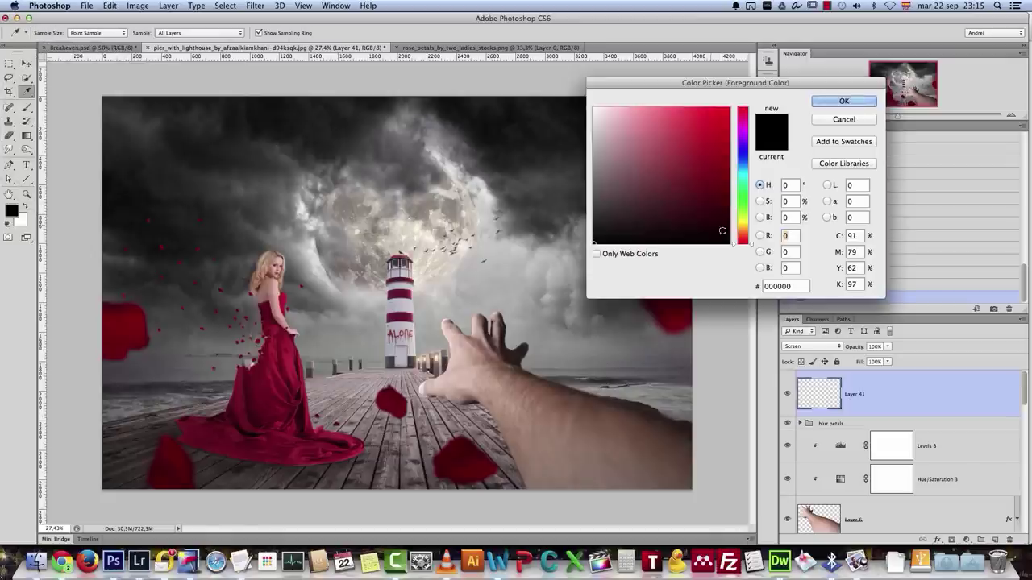
pyautogui.moveTo(741, 235); pyautogui.dragTo(741, 231)
pyautogui.click(635, 188)
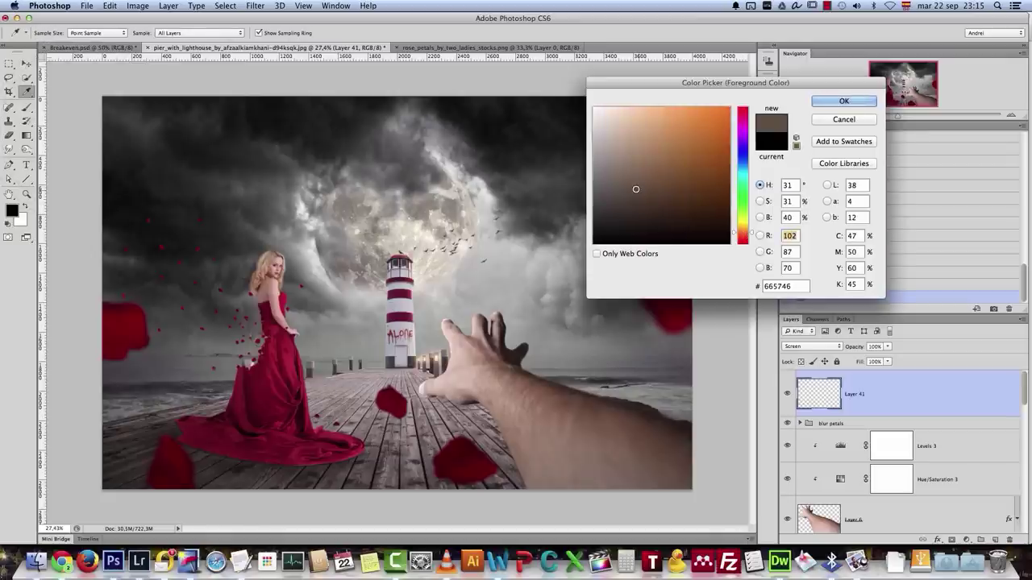
pyautogui.moveTo(635, 189); pyautogui.dragTo(633, 199)
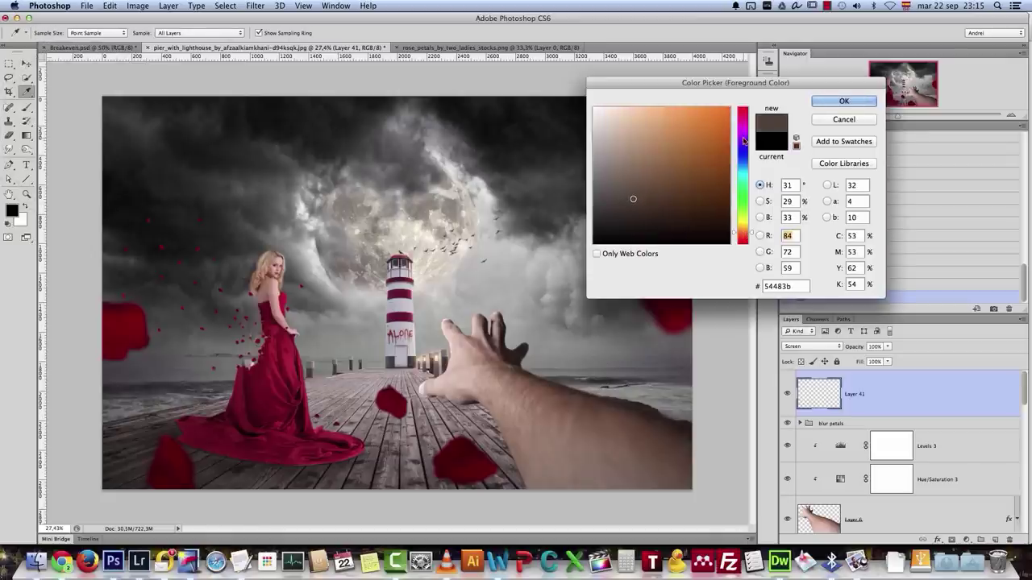
pyautogui.click(843, 101)
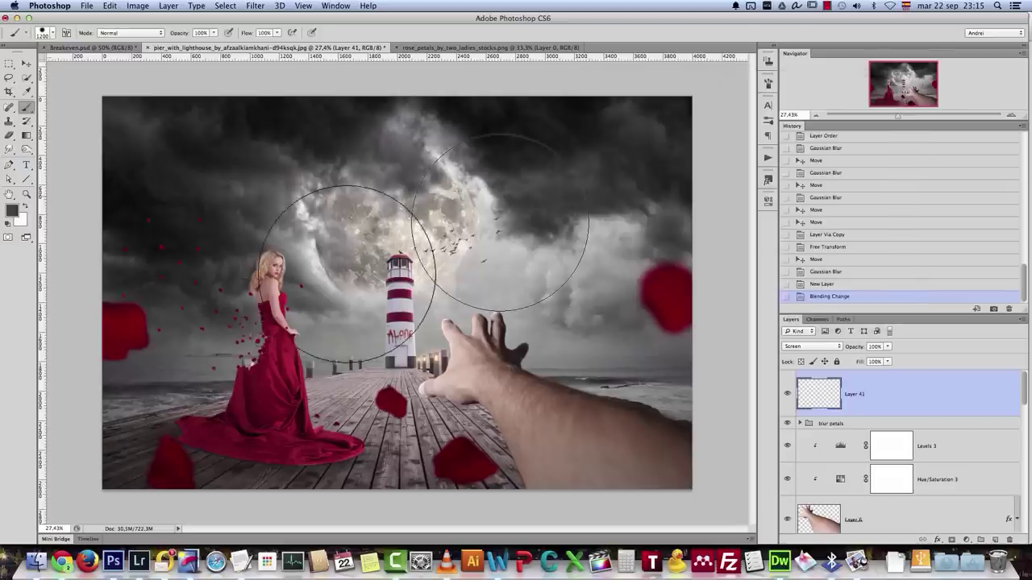
# Undo the hard-edged trial dab and reduce the brush hardness to its minimum
pyautogui.click(374, 288)
pyautogui.press('super+z')
pyautogui.rightClick(516, 289)
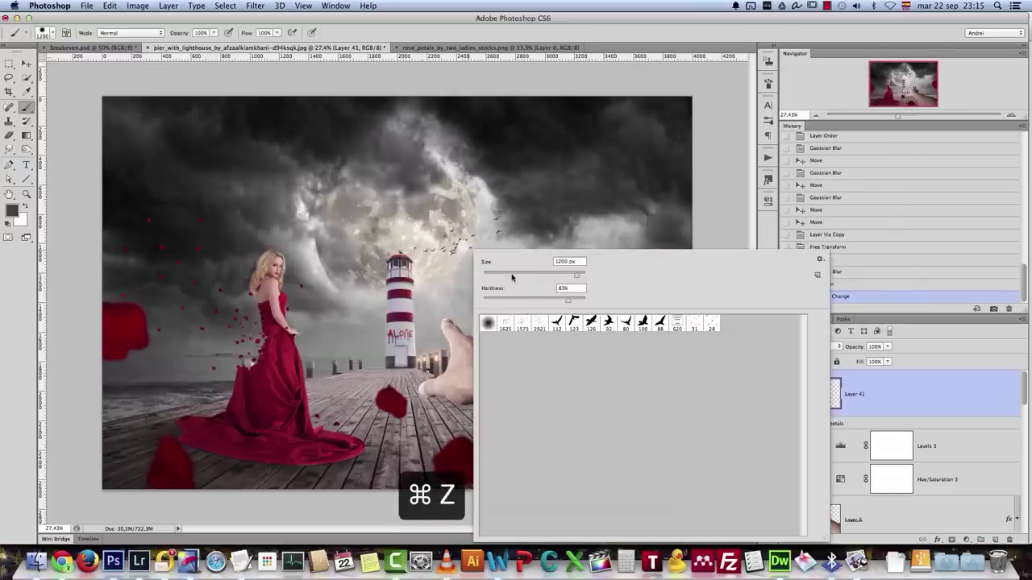
pyautogui.moveTo(517, 302); pyautogui.dragTo(434, 300)
pyautogui.click(875, 396)
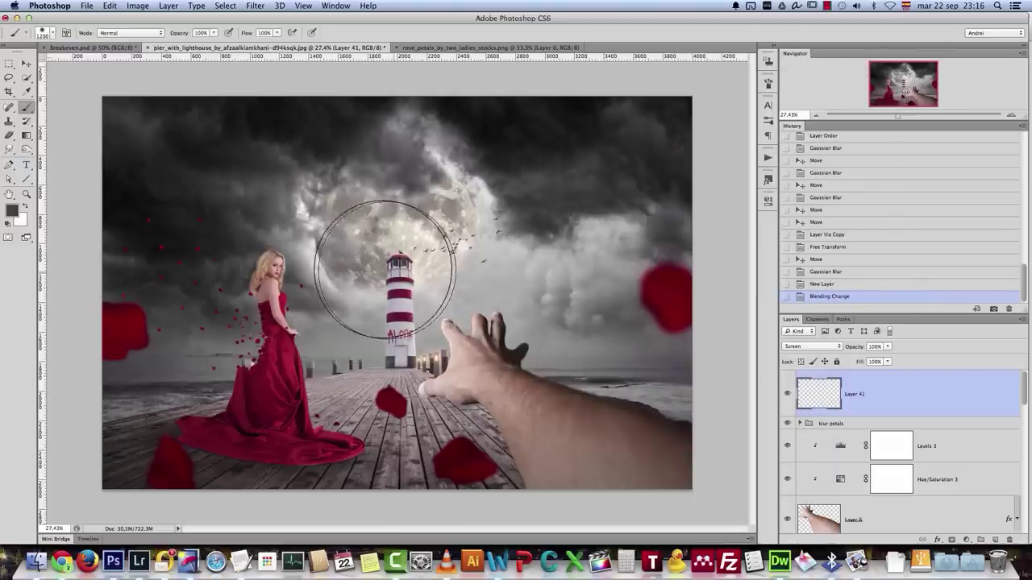
pyautogui.click(374, 270)
pyautogui.press('super+z')
pyautogui.click(374, 274)
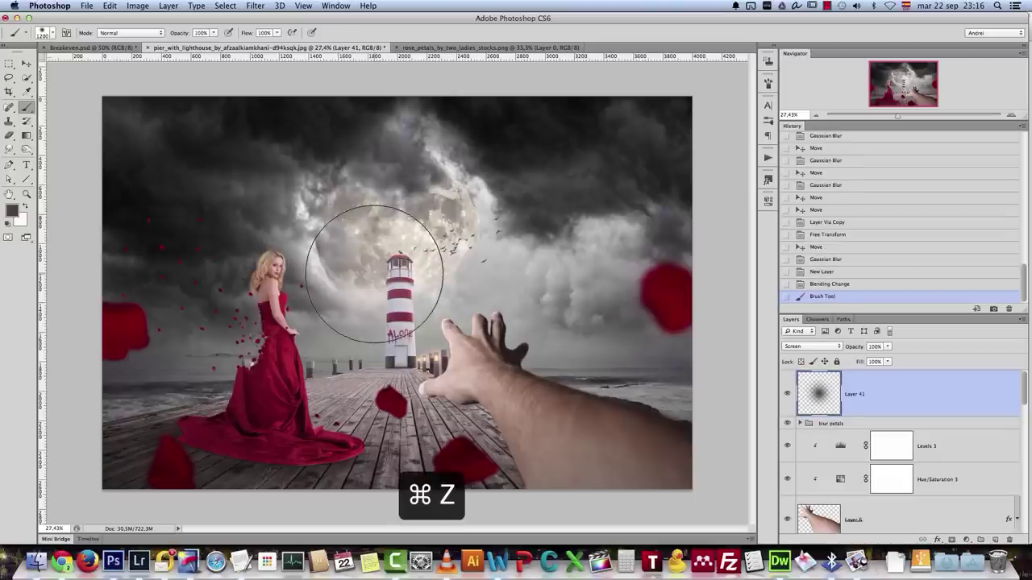
pyautogui.press('super+z')
# Check the brown foreground colour, enlarge the brush to 1400 px and dab a soft glow around the lighthouse top
pyautogui.click(13, 210)
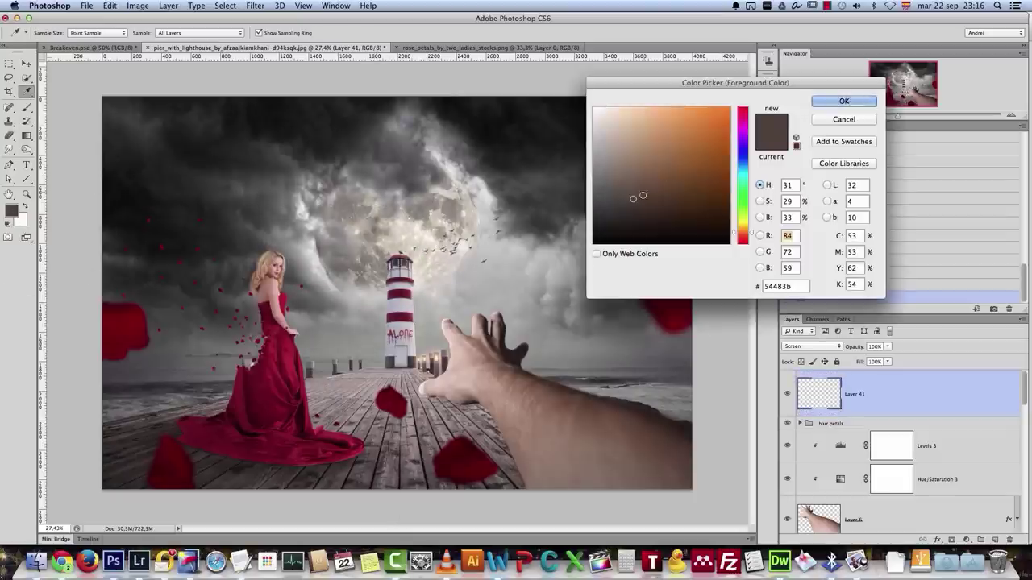
pyautogui.click(844, 101)
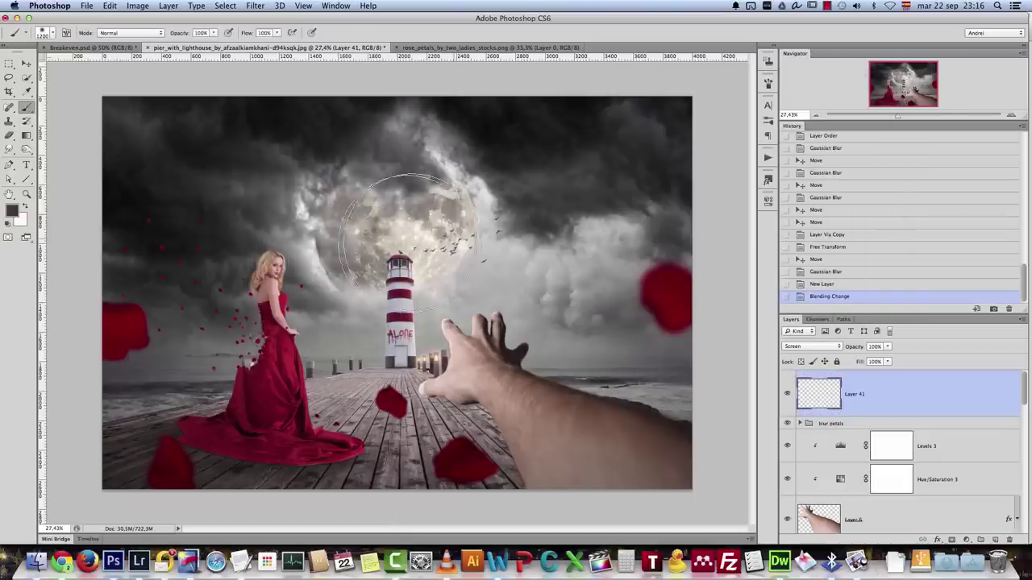
pyautogui.click(362, 254)
pyautogui.press(']')
pyautogui.press(']')
# Compare the composite with and without the glow layer, and inspect the lighthouse at 100% zoom
pyautogui.click(786, 394)
pyautogui.click(786, 393)
pyautogui.press('super+1')
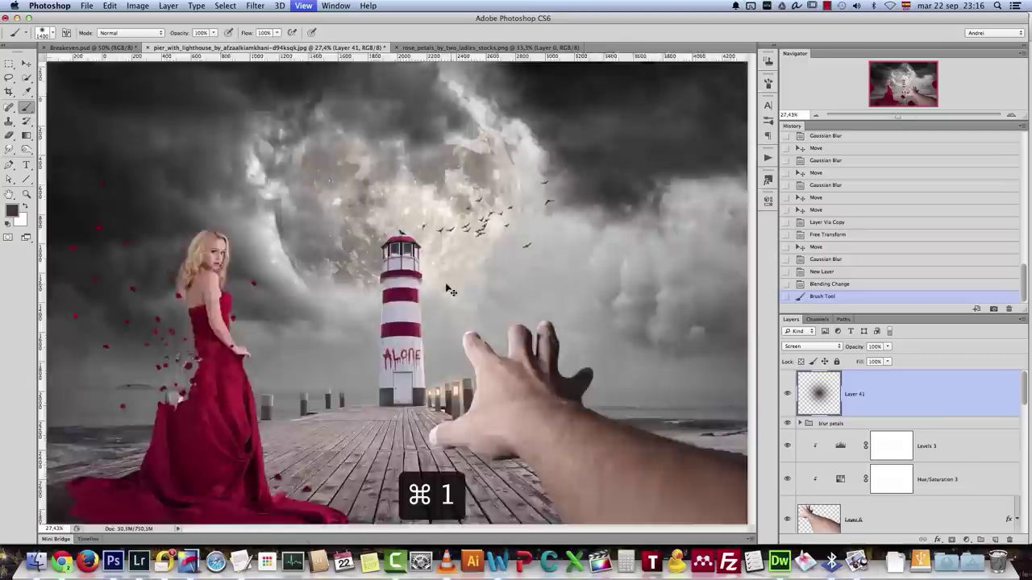
pyautogui.press('v')
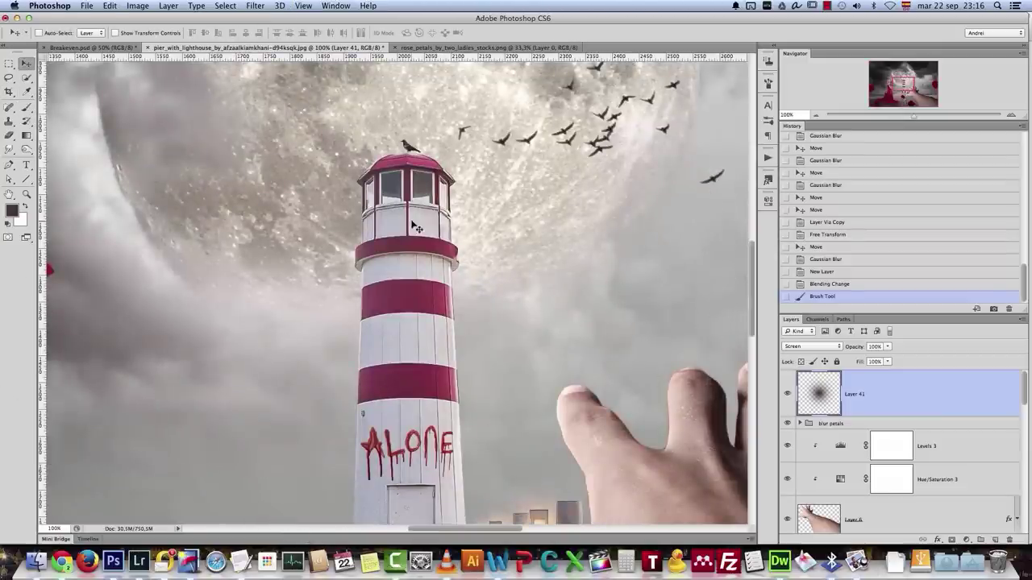
pyautogui.press('super+0')
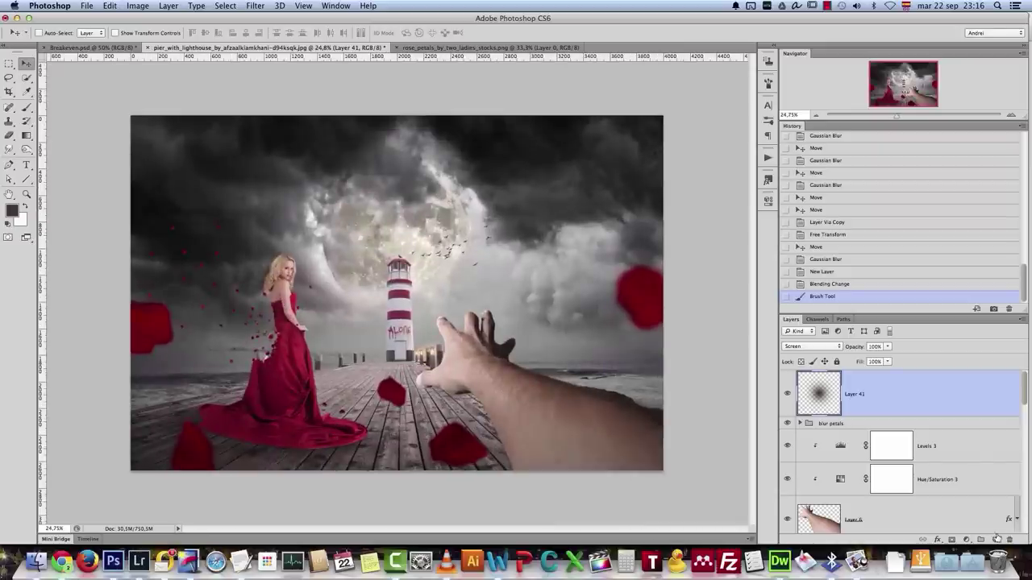
# Add a new layer directly below Layer 41 and prepare a resized brush with the default black foreground colour
pyautogui.click(997, 539)
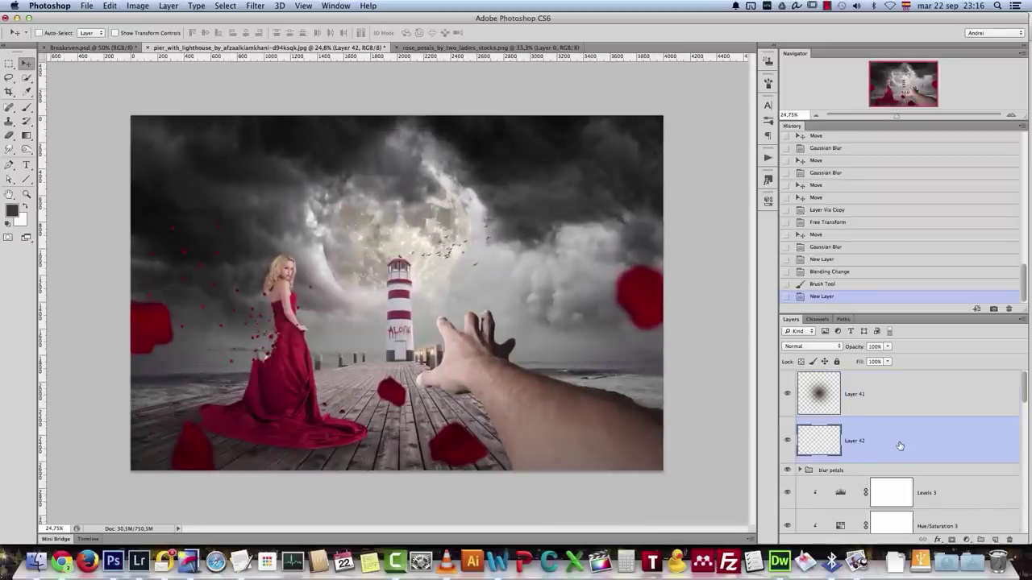
pyautogui.press('b')
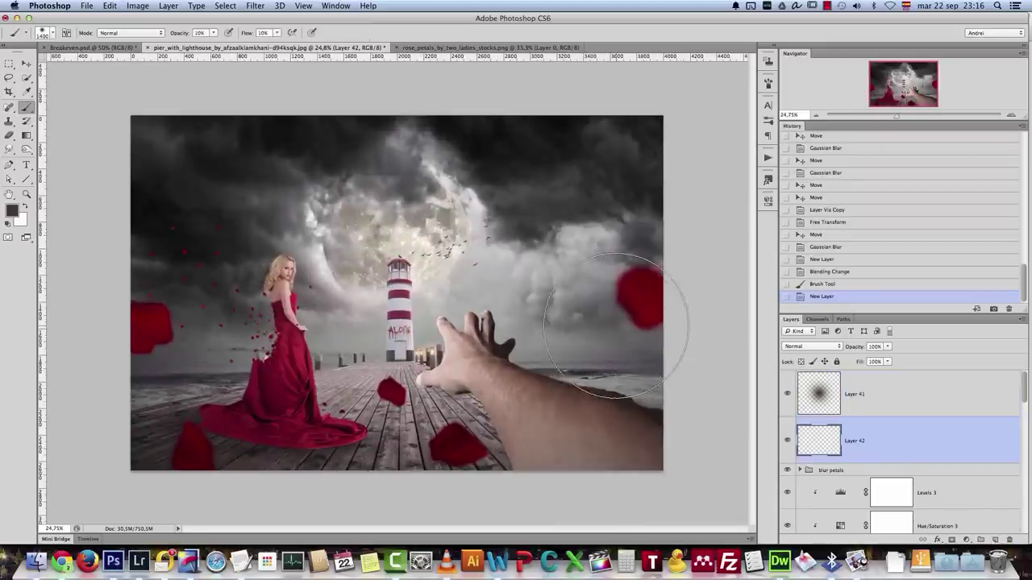
pyautogui.press('d')
pyautogui.press(']')
pyautogui.press(']')
pyautogui.scroll(-2, 492, 294)
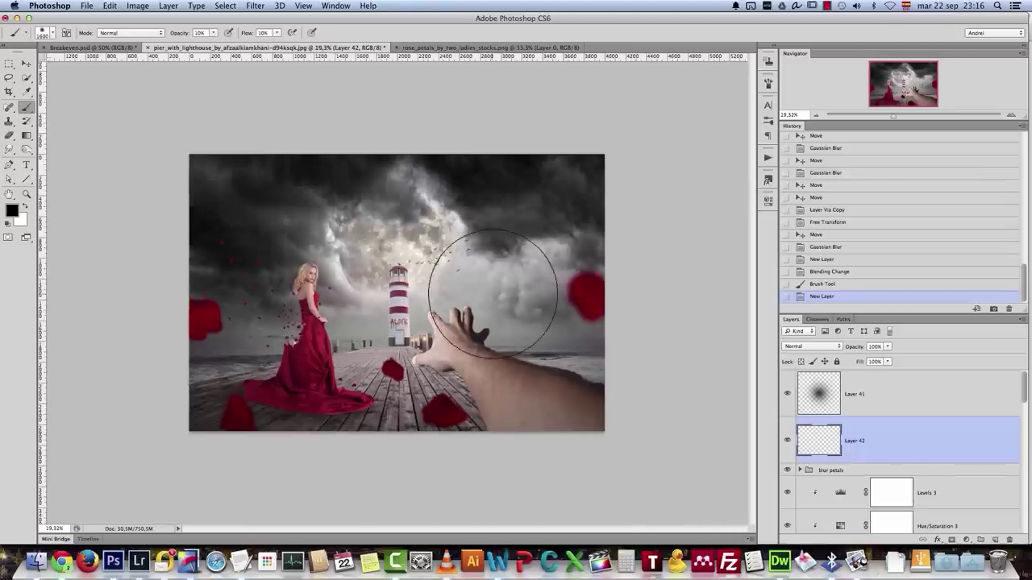
pyautogui.press('[')
pyautogui.press('[')
pyautogui.press('[')
pyautogui.press('[')
pyautogui.press('[')
pyautogui.press('[')
# Darken the outer edges and corners of the image on Layer 42 with soft black dabs at 10% opacity
pyautogui.click(604, 277)
pyautogui.press(']')
pyautogui.press(']')
pyautogui.click(601, 299)
pyautogui.click(563, 328)
pyautogui.click(610, 378)
pyautogui.click(566, 426)
pyautogui.click(211, 429)
pyautogui.click(196, 401)
pyautogui.click(245, 310)
pyautogui.click(252, 255)
pyautogui.click(223, 191)
pyautogui.click(206, 167)
pyautogui.click(273, 168)
pyautogui.click(301, 153)
# Darken the area at the model's dress hem with a smaller black brush, then reduce the brush to 700 px
pyautogui.press('[')
pyautogui.press('[')
pyautogui.click(316, 393)
pyautogui.press('[')
pyautogui.press('[')
pyautogui.press('[')
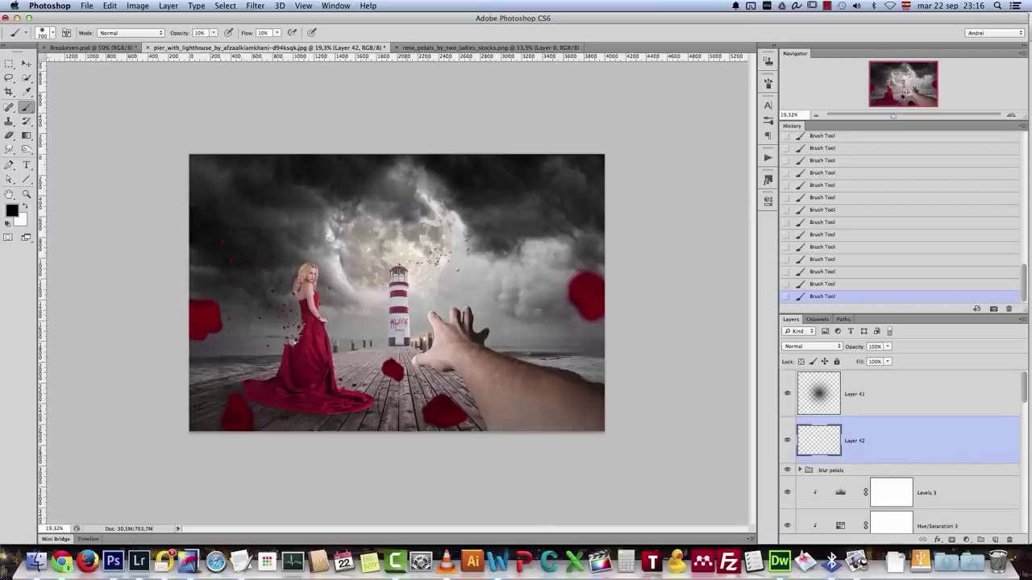
pyautogui.press('super+d')
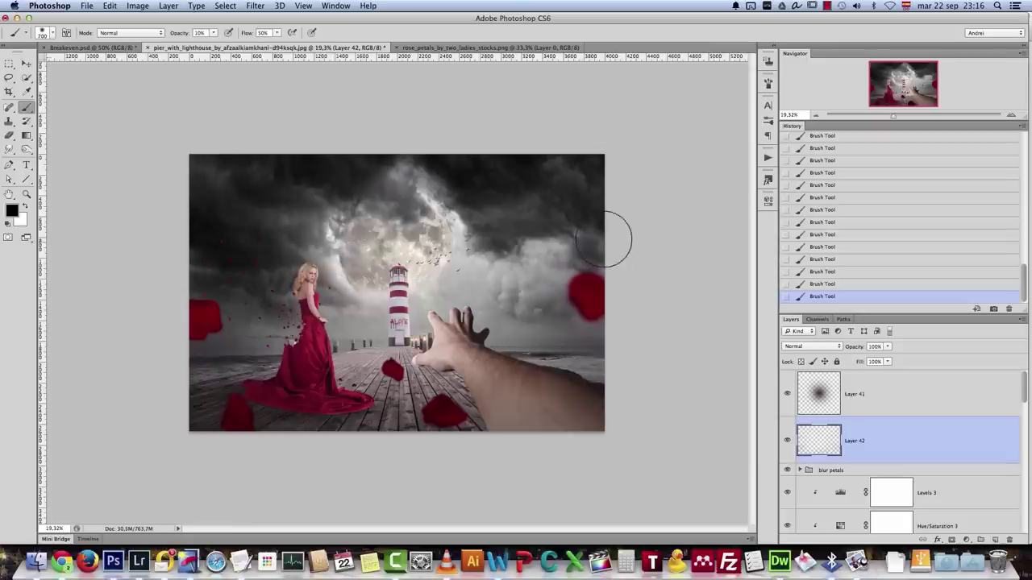
# Compare the composite with and without the Layer 42 edge darkening
pyautogui.click(786, 438)
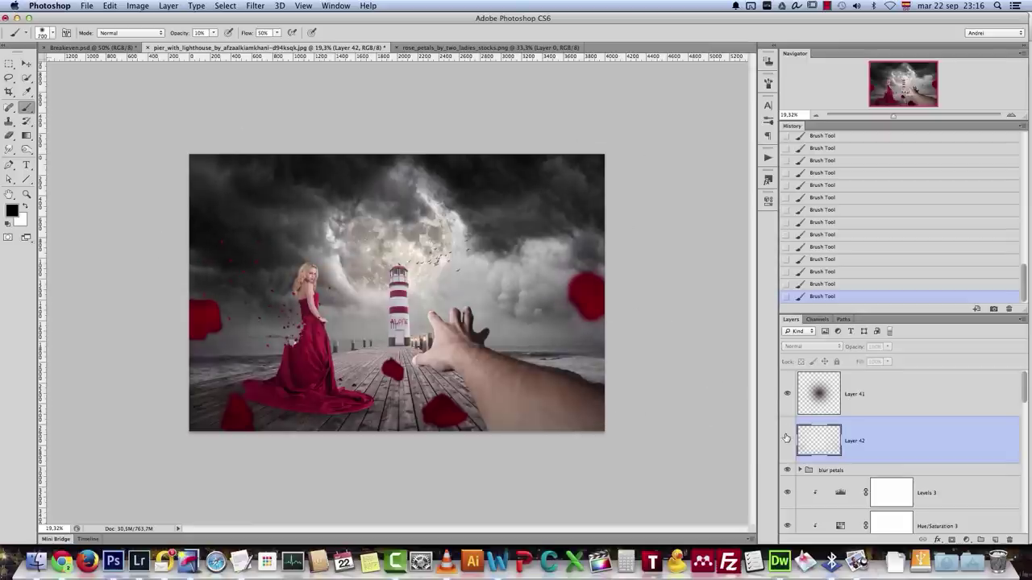
pyautogui.click(786, 439)
pyautogui.click(786, 438)
pyautogui.click(786, 438)
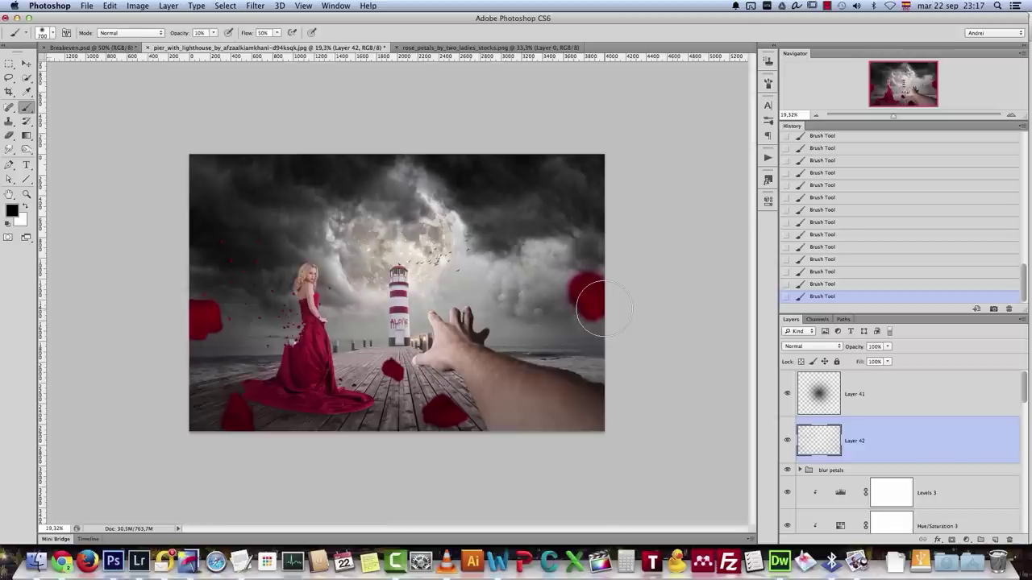
pyautogui.click(1010, 113)
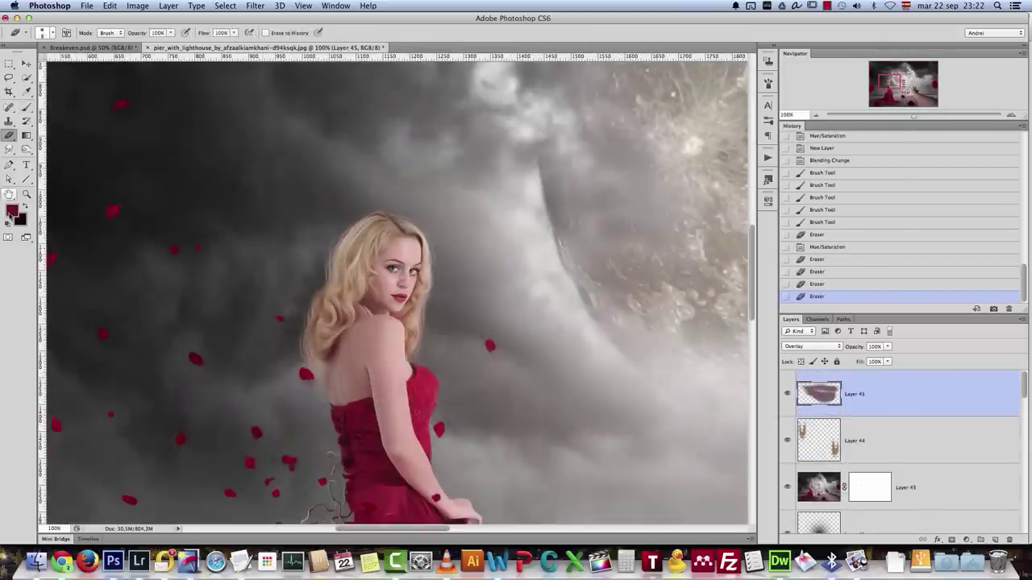
# Set the foreground colour to dark brown 4c3625
pyautogui.click(11, 211)
pyautogui.click(744, 231)
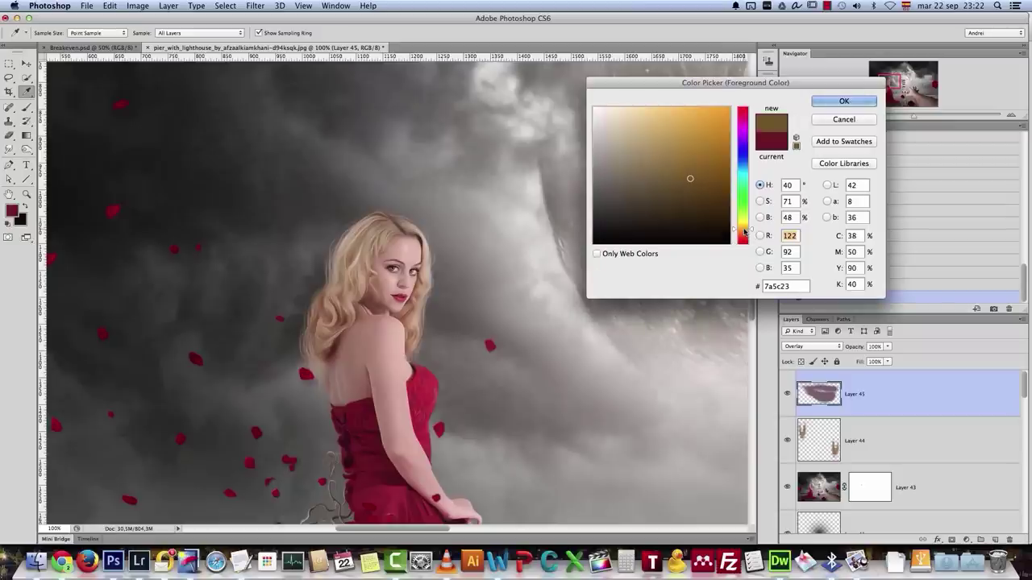
pyautogui.moveTo(745, 231)
pyautogui.mouseDown()
pyautogui.moveTo(745, 222)
pyautogui.moveTo(745, 233)
pyautogui.mouseUp()
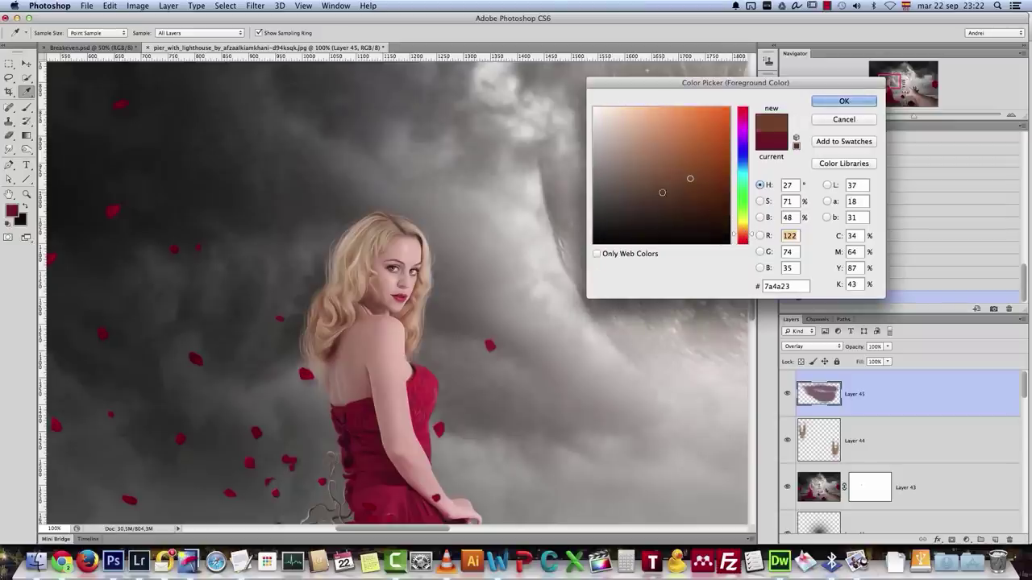
pyautogui.click(844, 101)
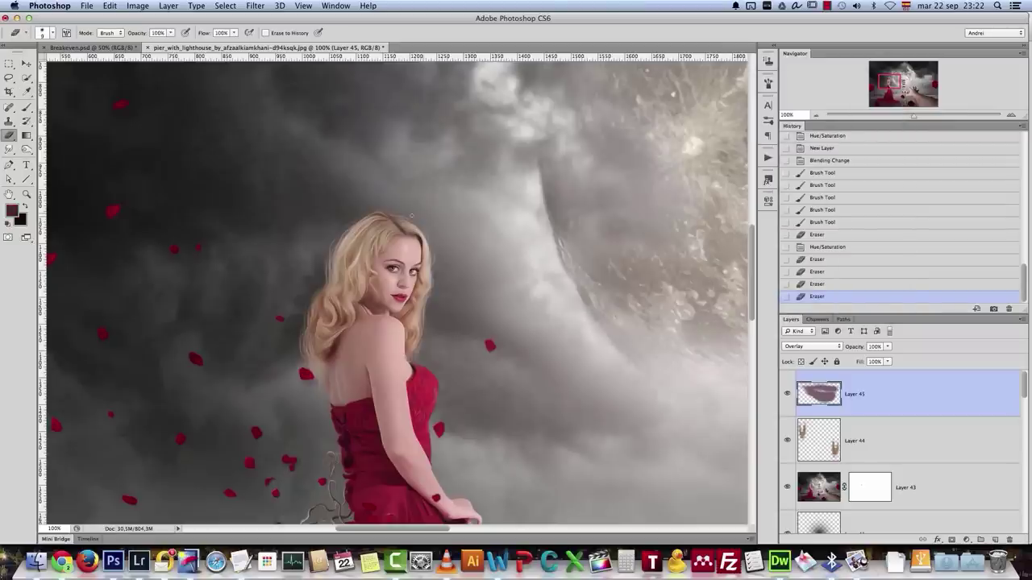
# Erase Layer 45 paint over the model's hair with a 45 px eraser at 0% hardness
pyautogui.rightClick(481, 174)
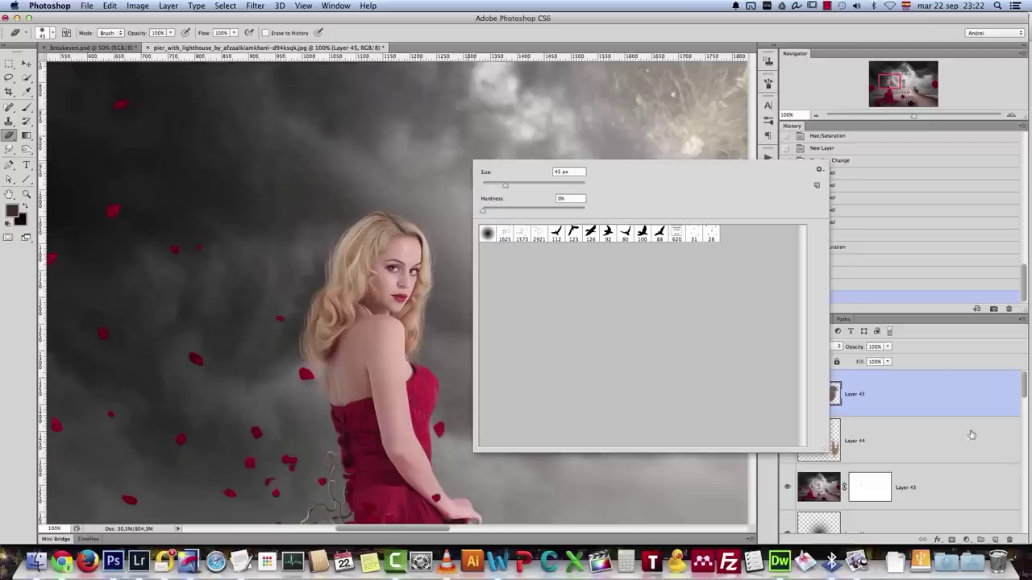
pyautogui.click(921, 401)
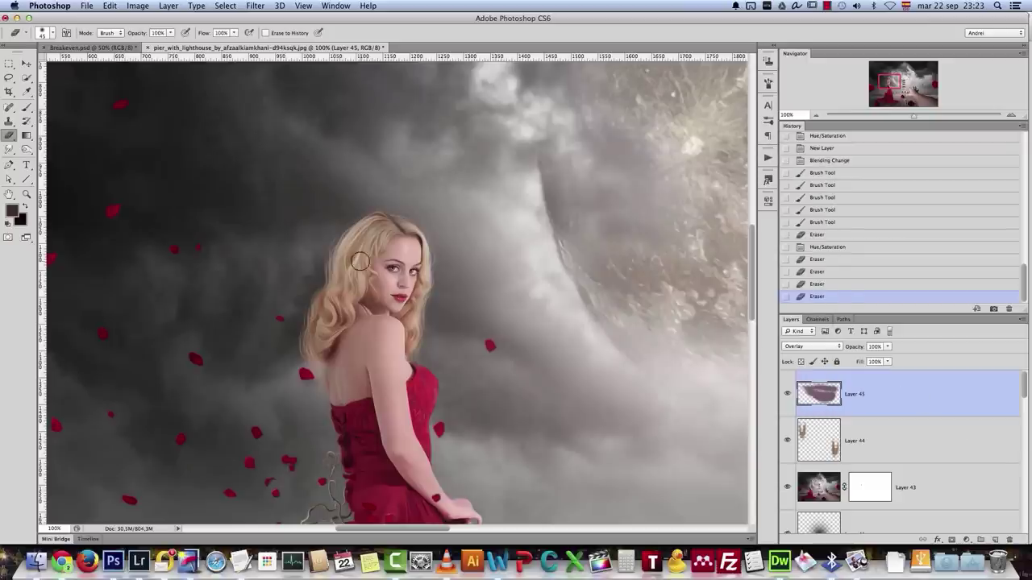
pyautogui.moveTo(389, 231); pyautogui.dragTo(376, 251)
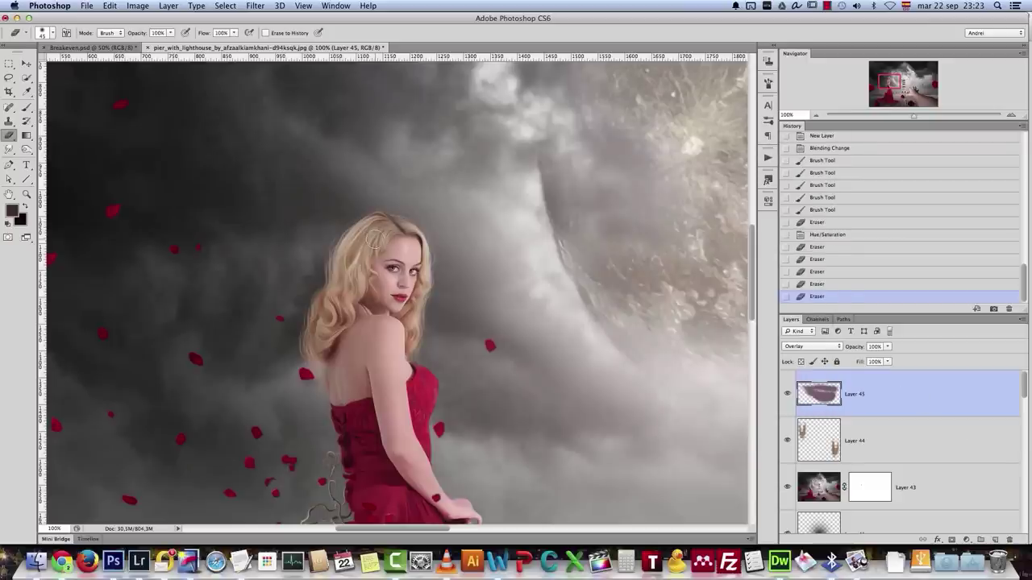
pyautogui.press('super+d')
pyautogui.click(365, 235)
# Try painting over the model's hair on Layer 45 with the dark brown brush and undo the stroke
pyautogui.press('b')
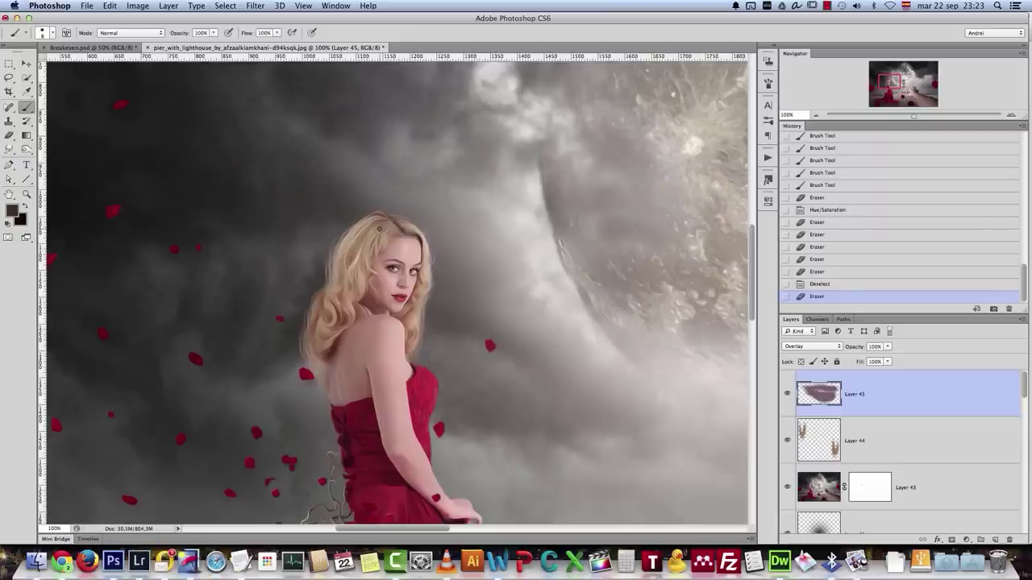
pyautogui.rightClick(430, 176)
pyautogui.moveTo(435, 224)
pyautogui.mouseDown()
pyautogui.moveTo(388, 236)
pyautogui.moveTo(384, 228)
pyautogui.moveTo(347, 270)
pyautogui.mouseUp()
pyautogui.click(875, 392)
pyautogui.press(']')
pyautogui.press('super+z')
# Change the foreground colour to brown 8a6547, try a stroke over the model's hair and undo it
pyautogui.click(10, 210)
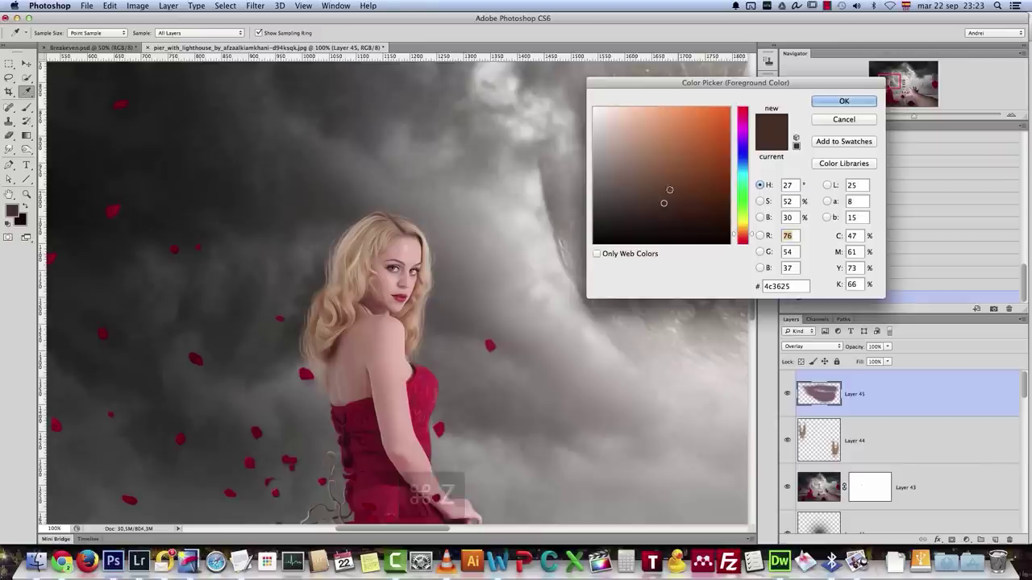
pyautogui.click(861, 106)
pyautogui.moveTo(388, 236)
pyautogui.mouseDown()
pyautogui.moveTo(358, 246)
pyautogui.moveTo(346, 270)
pyautogui.mouseUp()
pyautogui.press('super+z')
# Choose a lighter brown foreground colour and paint over the model's hair on the Overlay layer, Layer 45
pyautogui.click(11, 210)
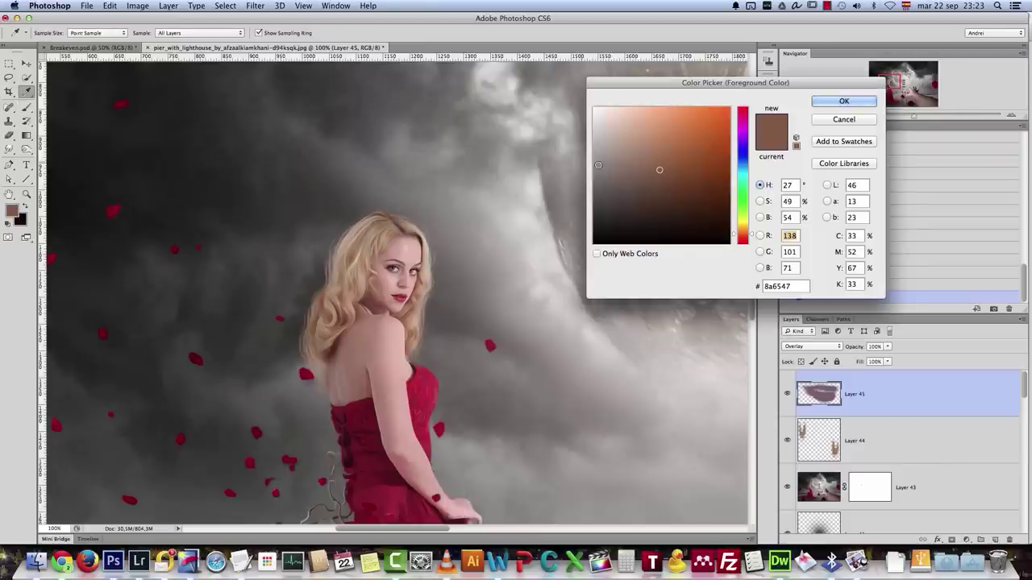
pyautogui.moveTo(645, 156); pyautogui.dragTo(654, 143)
pyautogui.click(843, 101)
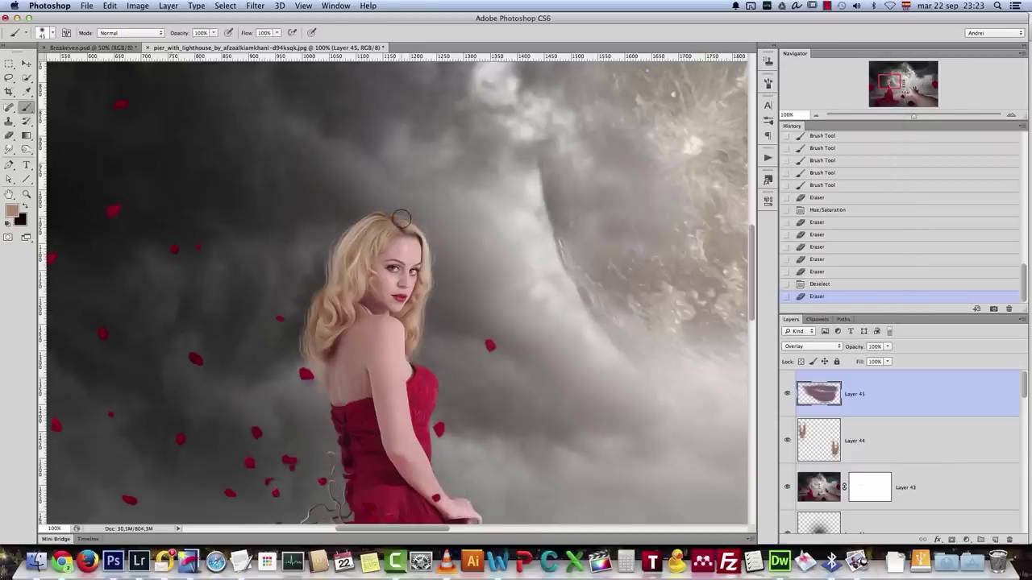
pyautogui.moveTo(407, 222); pyautogui.dragTo(367, 230)
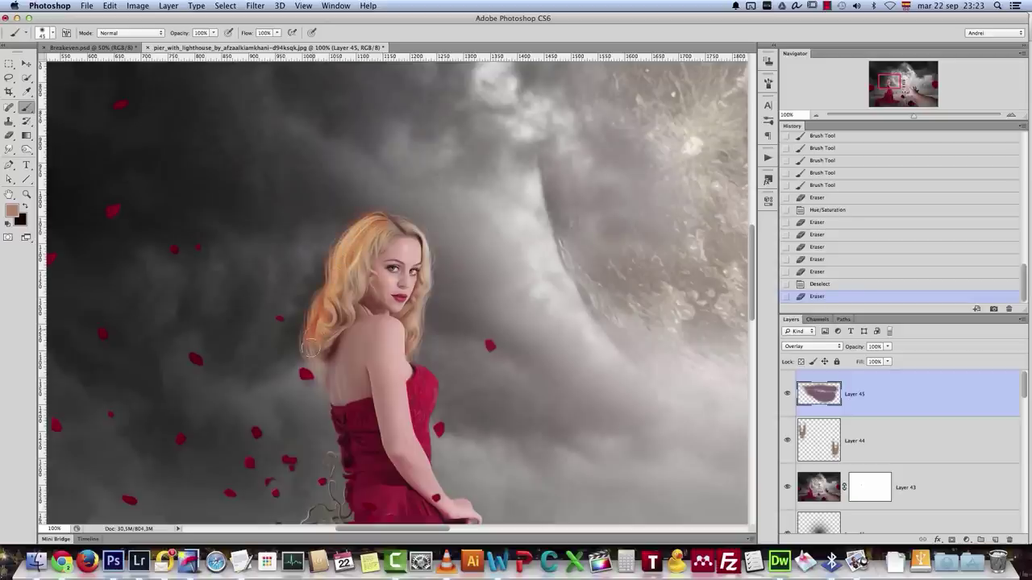
pyautogui.moveTo(327, 341); pyautogui.dragTo(345, 291)
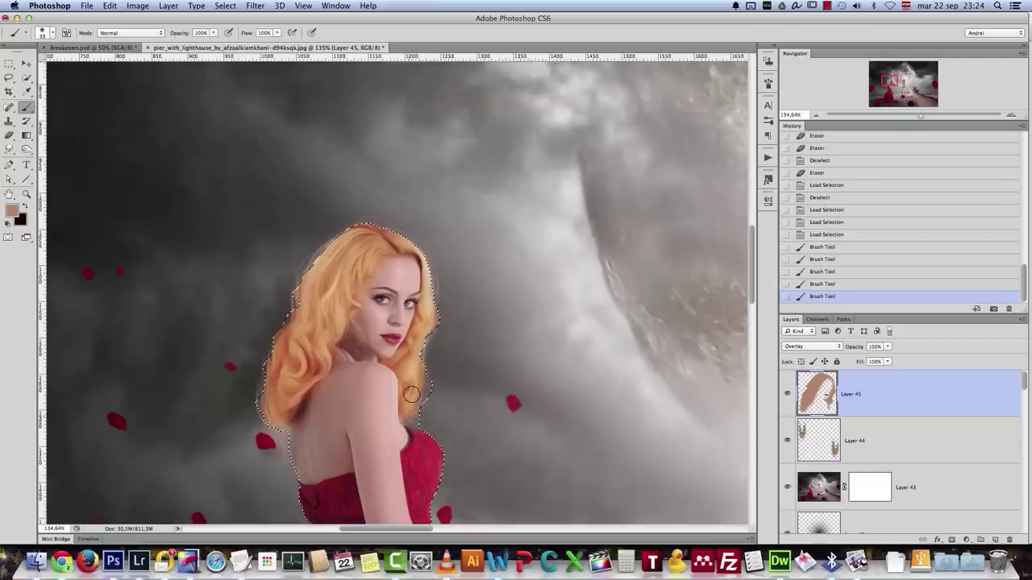
pyautogui.click(426, 326)
# Load the hair layer's pixels as a selection, paint the hair's outer strands brown on Layer 45, and deselect
pyautogui.scroll(-5, 898, 477)
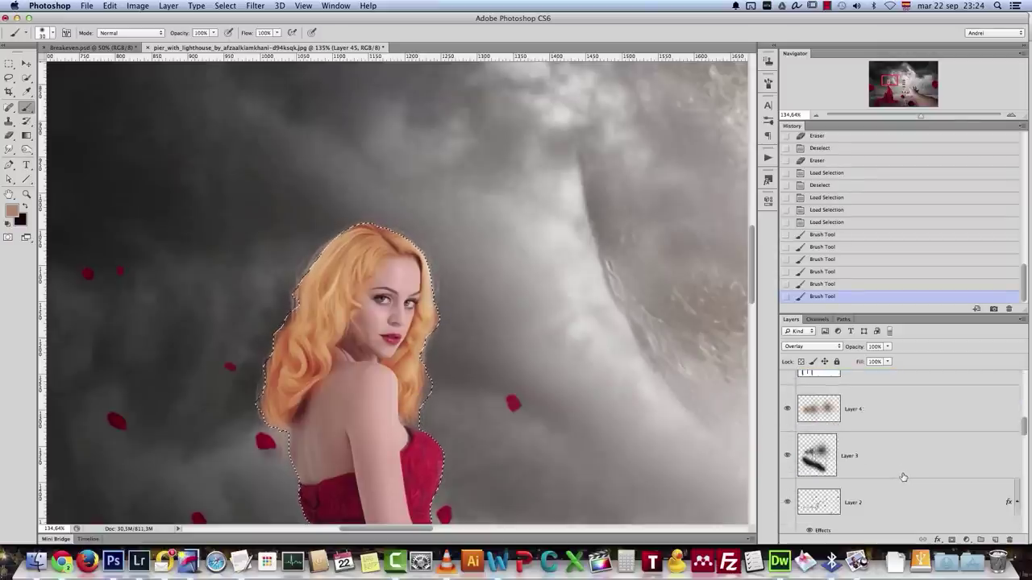
pyautogui.scroll(-5, 900, 476)
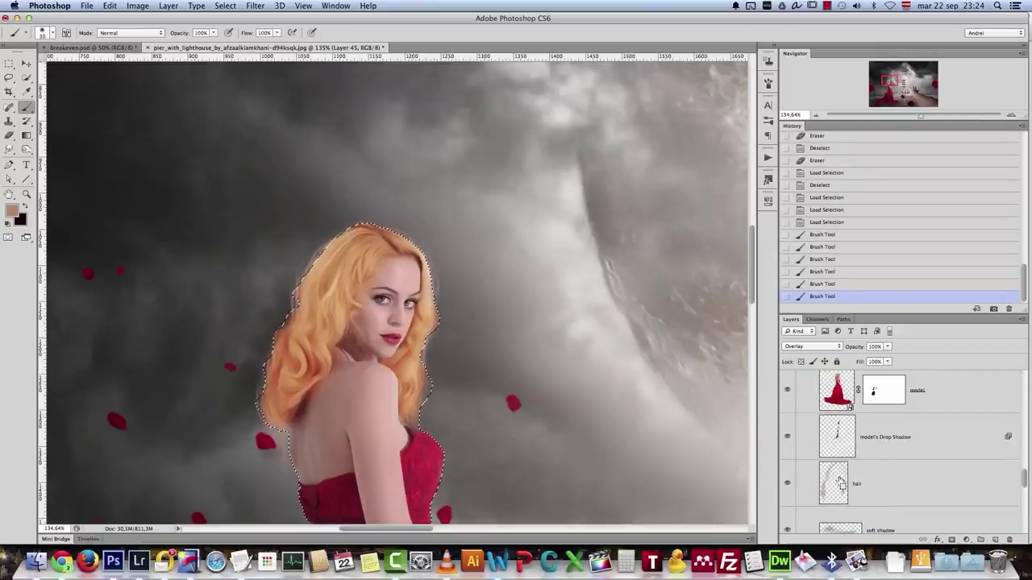
pyautogui.keyDown('super'); pyautogui.click(845, 481); pyautogui.keyUp('super')
pyautogui.scroll(10, 851, 476)
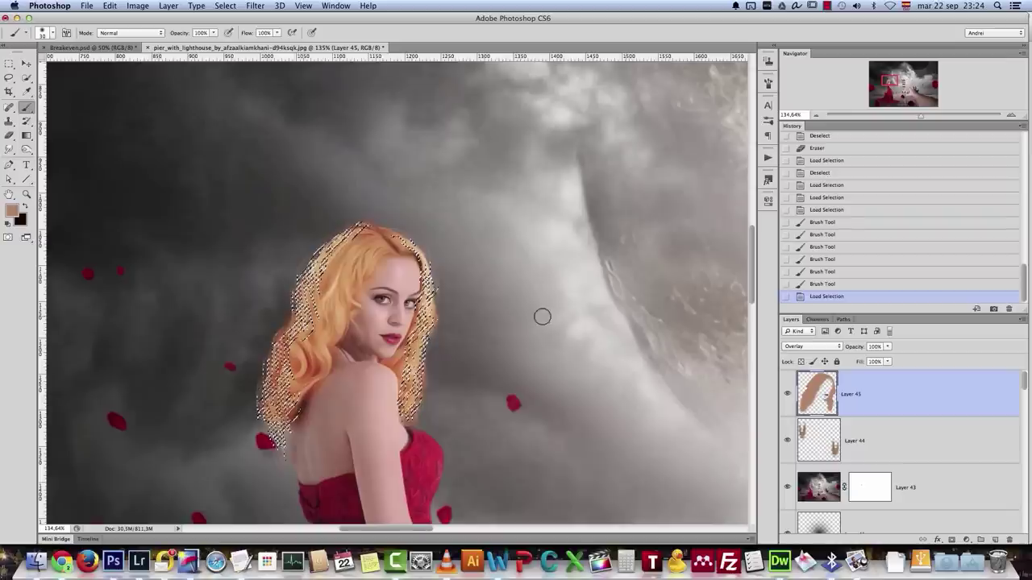
pyautogui.press(']')
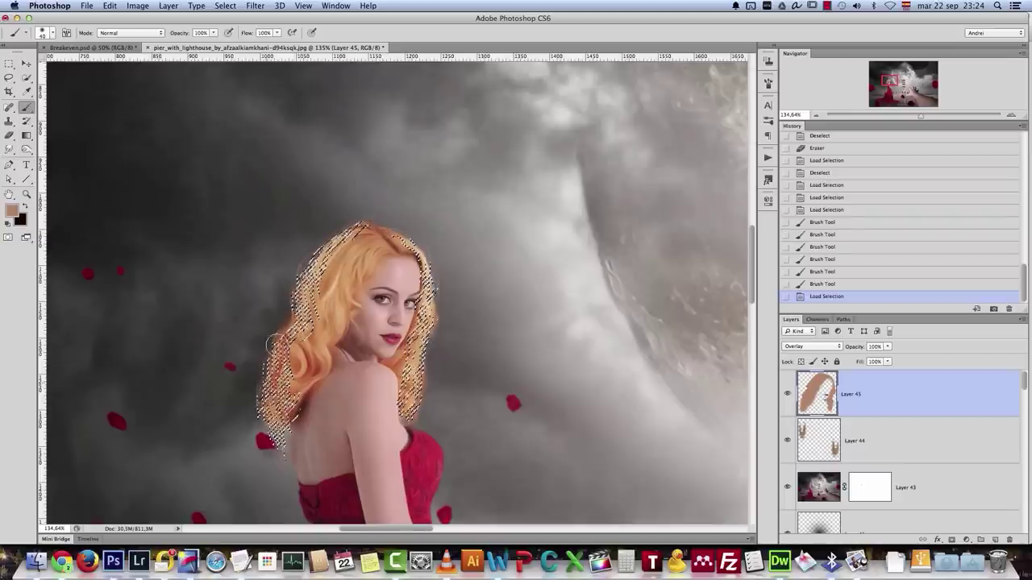
pyautogui.click(274, 448)
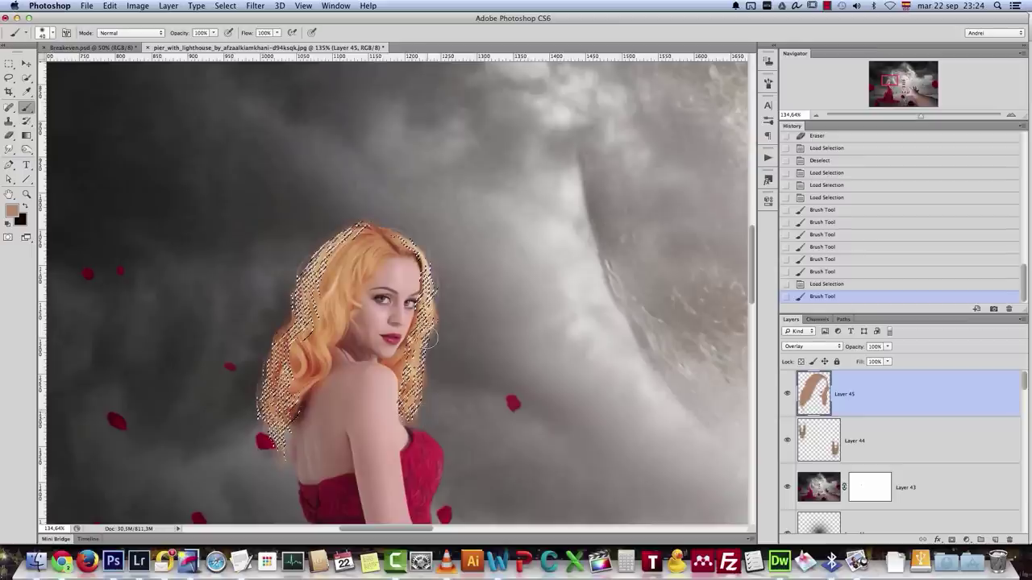
pyautogui.click(369, 224)
pyautogui.click(382, 221)
pyautogui.click(285, 201)
pyautogui.click(285, 201)
pyautogui.press('super+d')
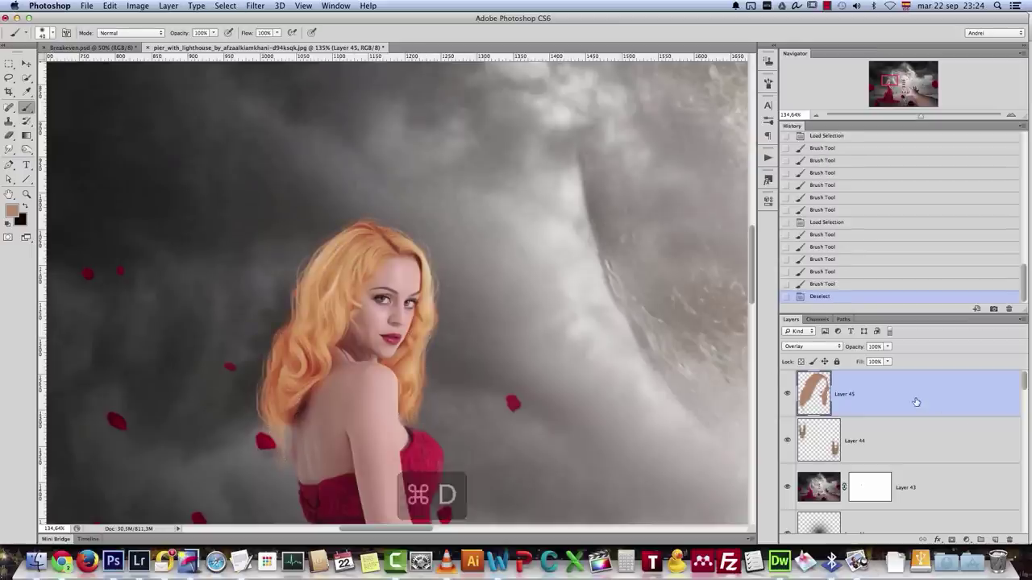
# Erase the hair colour spilling onto the model's forehead and face along the hairline on Layer 45
pyautogui.scroll(5, 385, 299)
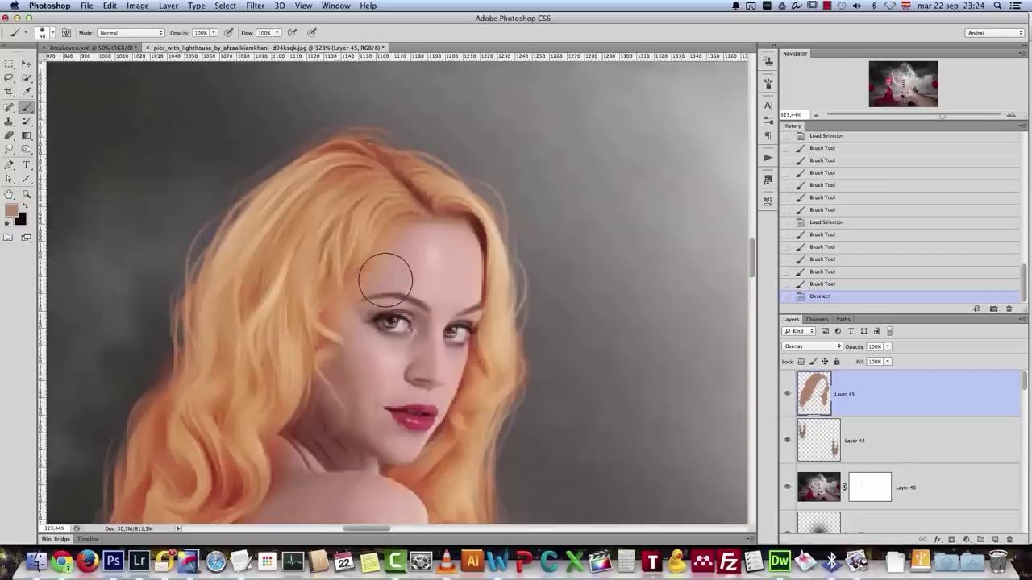
pyautogui.press('e')
pyautogui.click(411, 247)
pyautogui.click(378, 292)
pyautogui.click(362, 315)
pyautogui.click(358, 314)
pyautogui.click(354, 316)
pyautogui.click(352, 318)
pyautogui.click(350, 318)
pyautogui.click(369, 339)
pyautogui.scroll(-5, 379, 383)
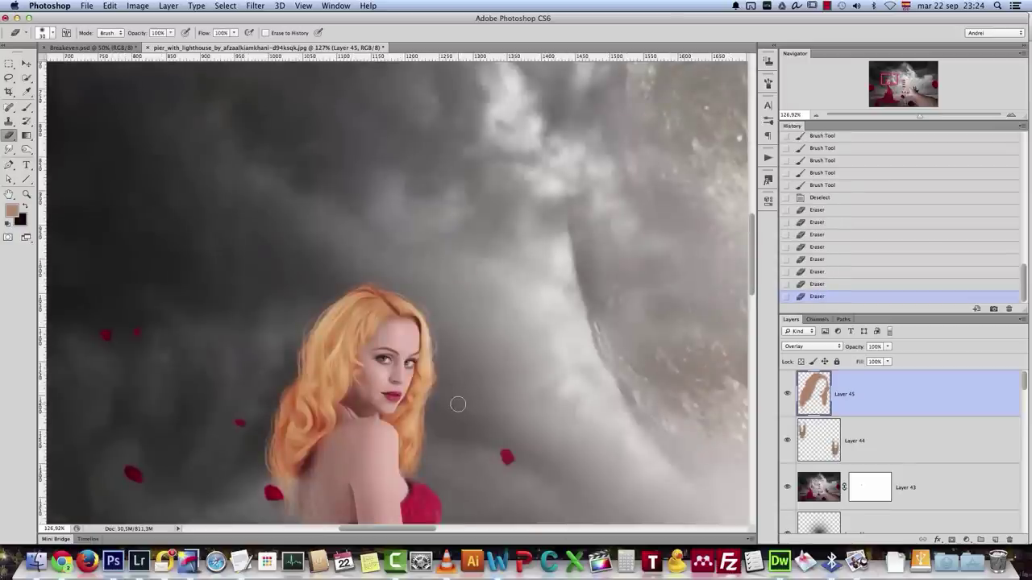
pyautogui.scroll(-2, 458, 404)
pyautogui.scroll(-5, 449, 400)
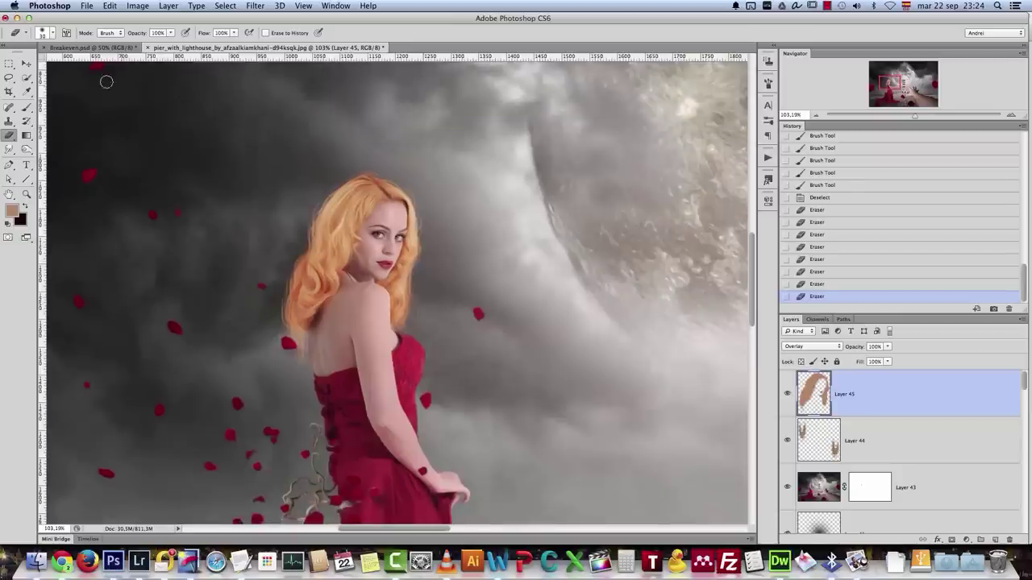
# Select the model's painted hair with a loose Lasso outline that passes through the face and shoulder
pyautogui.click(8, 77)
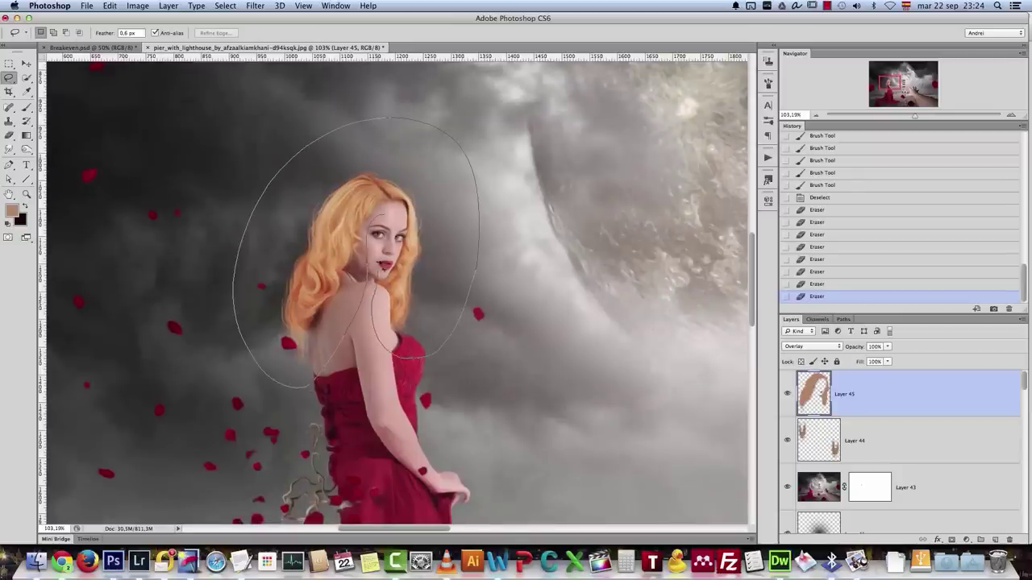
pyautogui.moveTo(376, 256); pyautogui.dragTo(399, 211)
pyautogui.scroll(2, 398, 211)
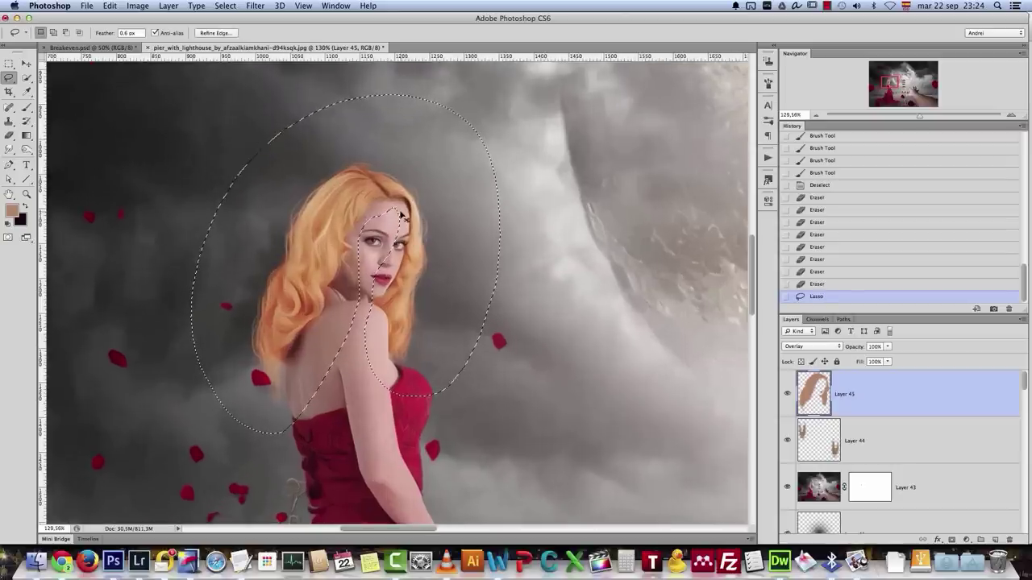
pyautogui.scroll(3, 387, 274)
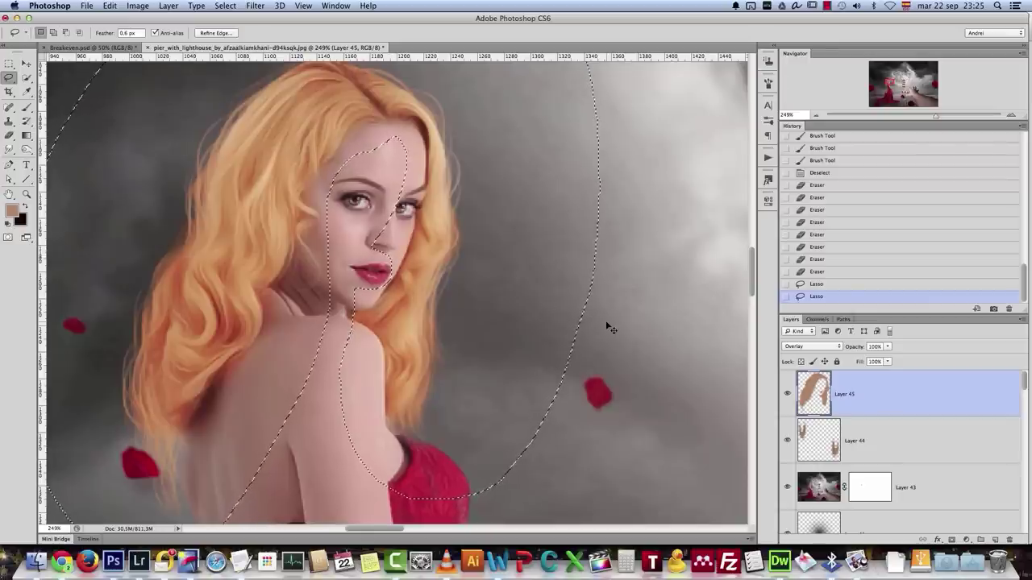
# Strongly desaturate the selected hair paint on Layer 45 with Hue/Saturation at lightness 0, deselect, and compare the hair with and without the layer
pyautogui.press('super+u')
pyautogui.moveTo(630, 214); pyautogui.dragTo(636, 243)
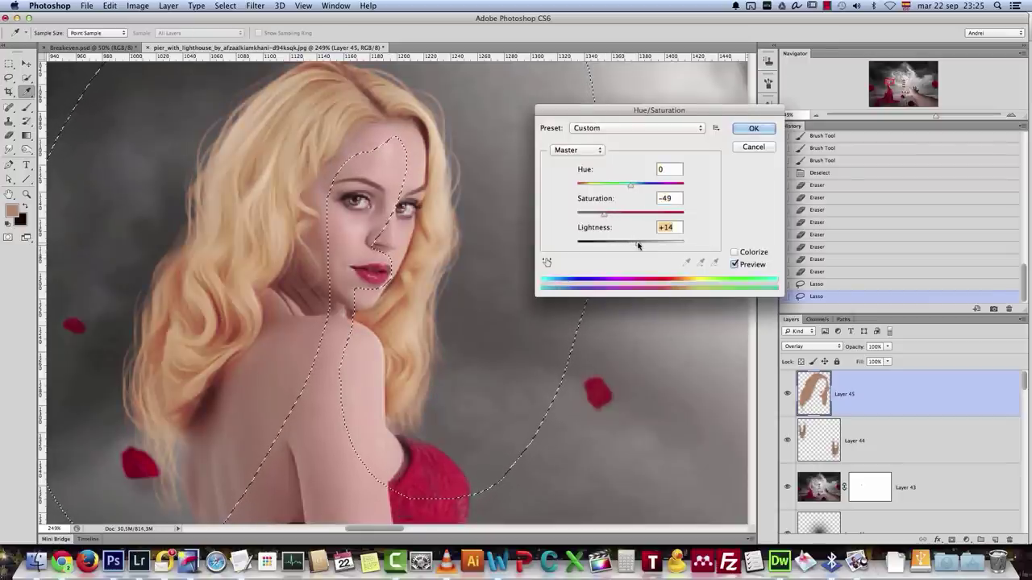
pyautogui.click(602, 214)
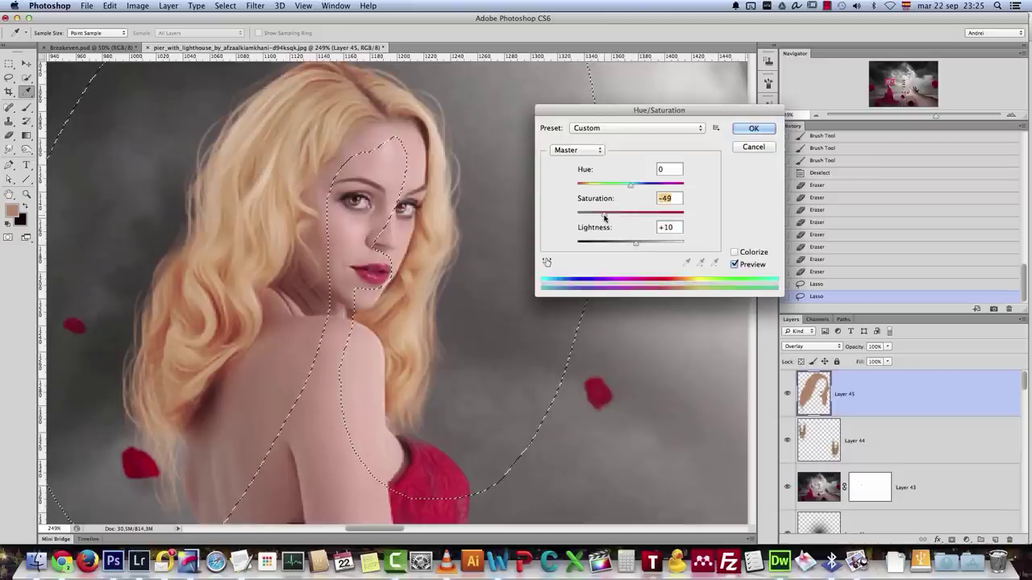
pyautogui.moveTo(605, 216); pyautogui.dragTo(603, 216)
pyautogui.click(734, 264)
pyautogui.click(734, 264)
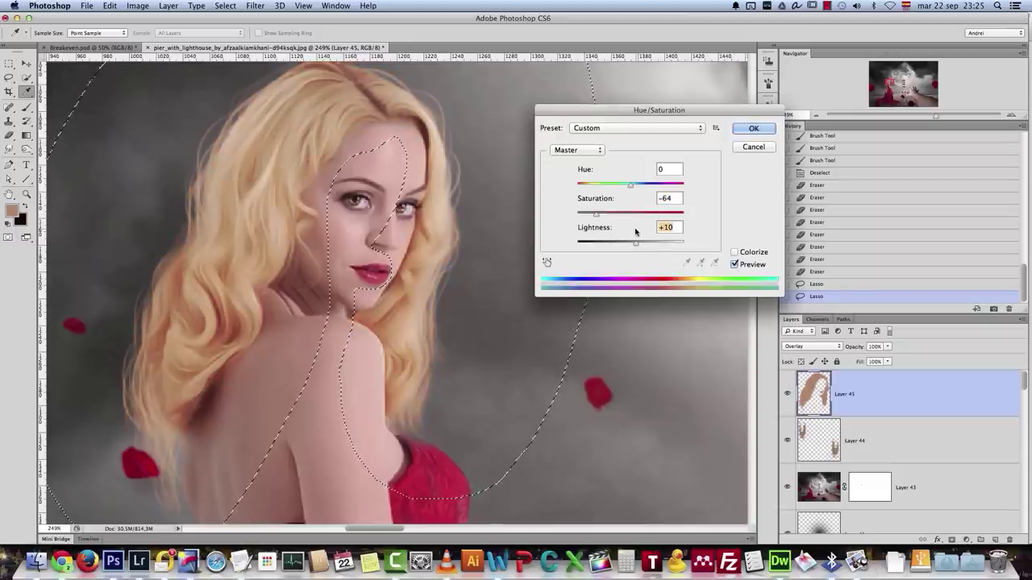
pyautogui.write('0')
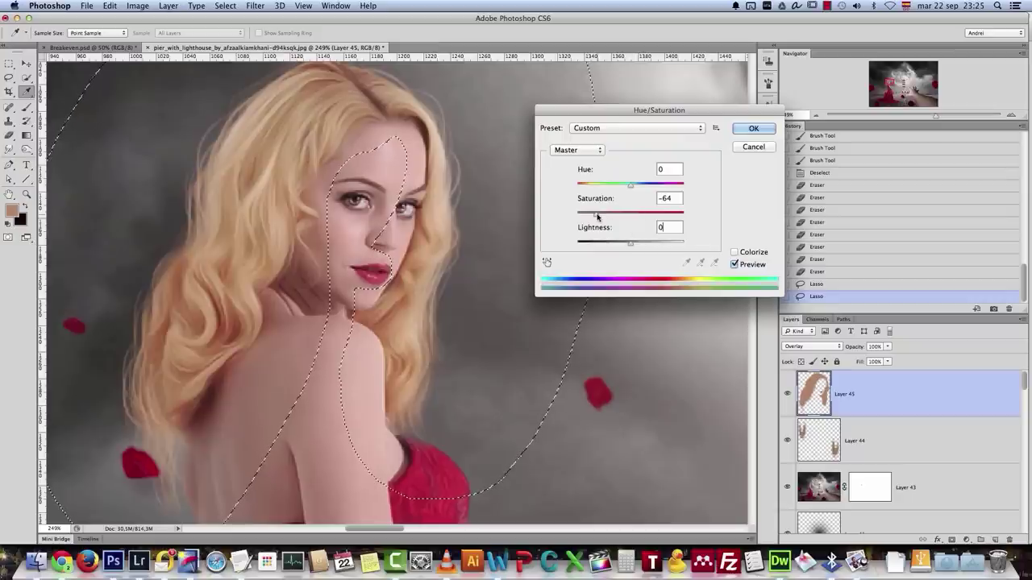
pyautogui.moveTo(592, 216); pyautogui.dragTo(589, 216)
pyautogui.click(752, 129)
pyautogui.press('super+d')
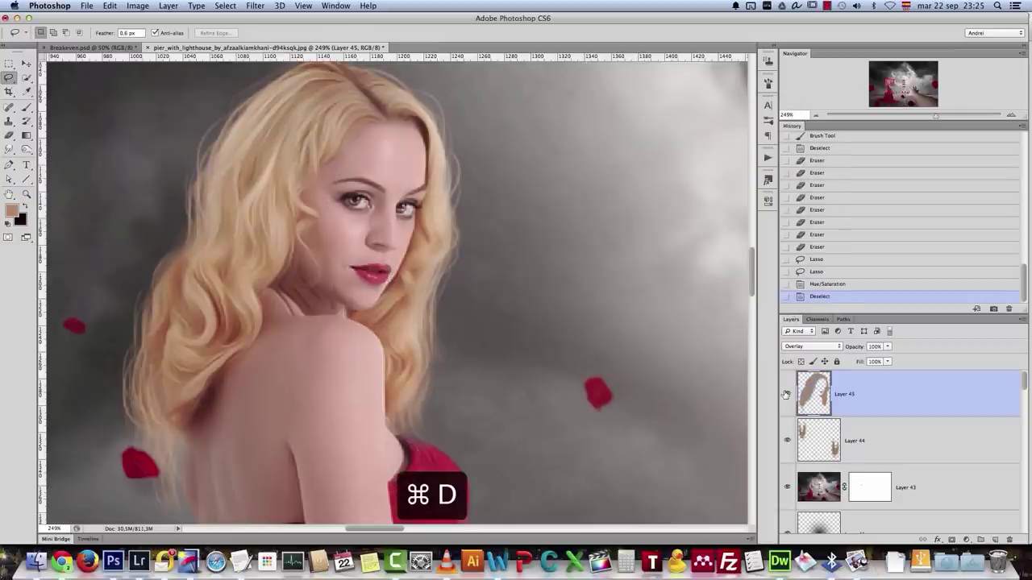
pyautogui.click(786, 393)
pyautogui.click(786, 394)
# Adjust Layer 45's hair tone with Levels, raising the black input level to 19 and lowering the white input, and compare the result
pyautogui.scroll(-5, 552, 350)
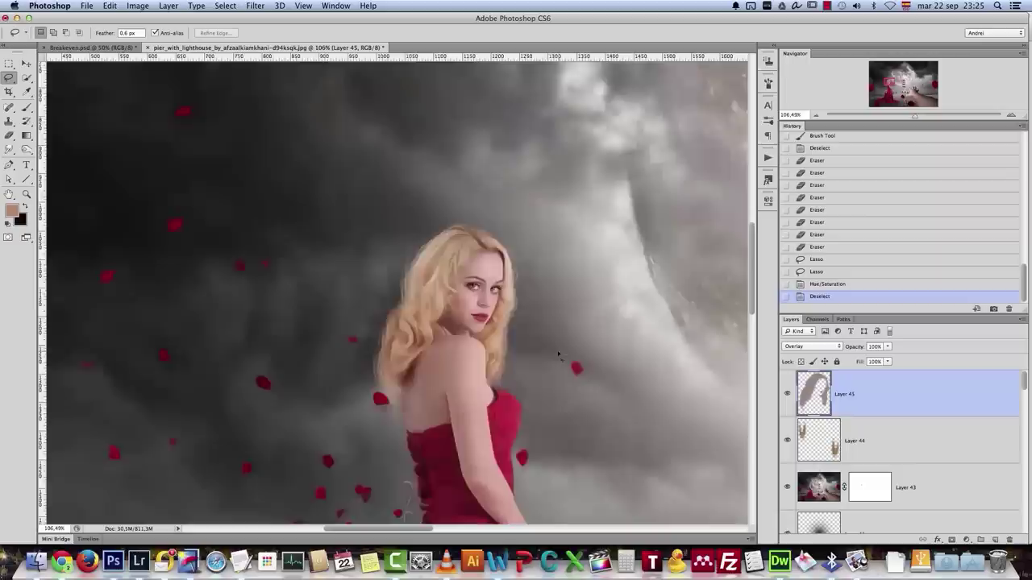
pyautogui.press('super+l')
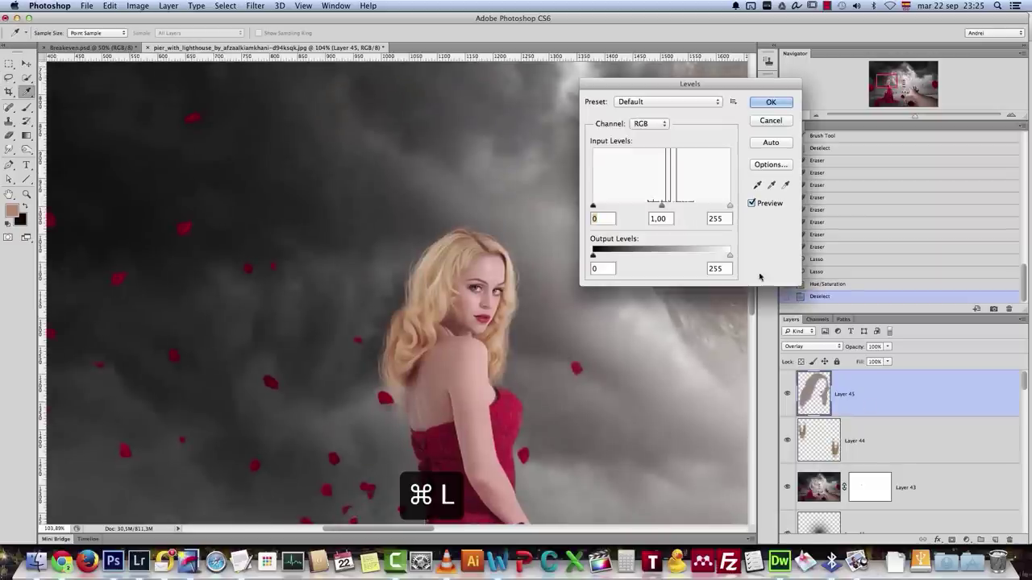
pyautogui.moveTo(606, 207); pyautogui.dragTo(603, 208)
pyautogui.moveTo(728, 206); pyautogui.dragTo(667, 206)
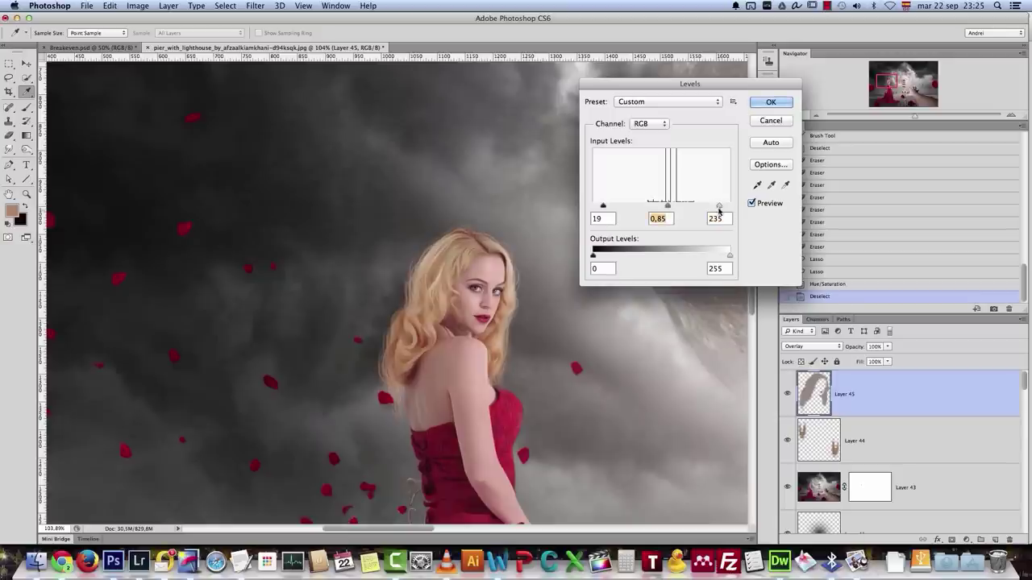
pyautogui.moveTo(719, 212); pyautogui.dragTo(667, 208)
pyautogui.click(770, 101)
pyautogui.click(788, 395)
pyautogui.click(788, 395)
# Add a linear Gradient Fill layer at 90° and 100% scale above Layer 45
pyautogui.moveTo(662, 359); pyautogui.dragTo(462, 310)
pyautogui.scroll(-5, 462, 310)
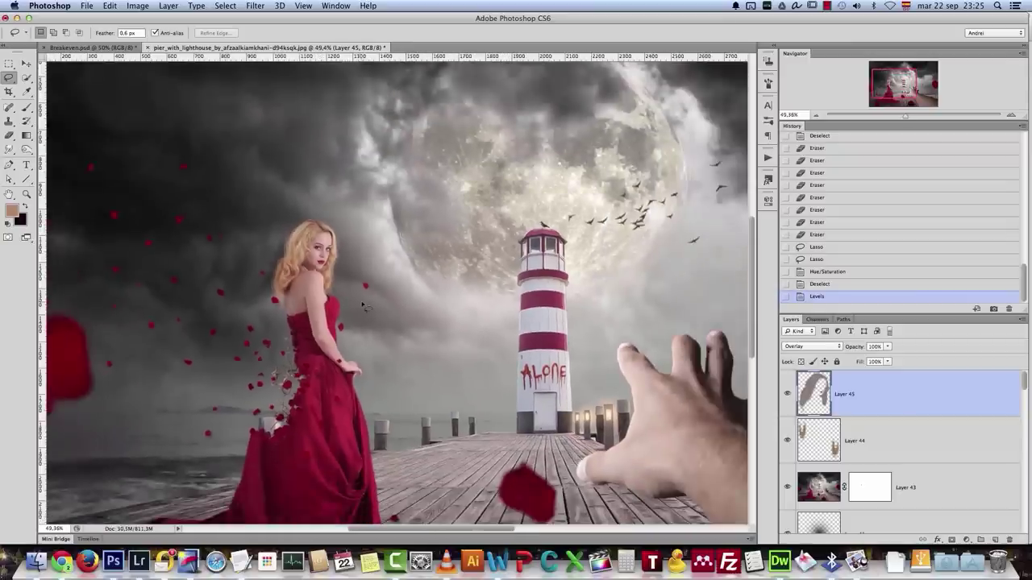
pyautogui.scroll(-4, 364, 305)
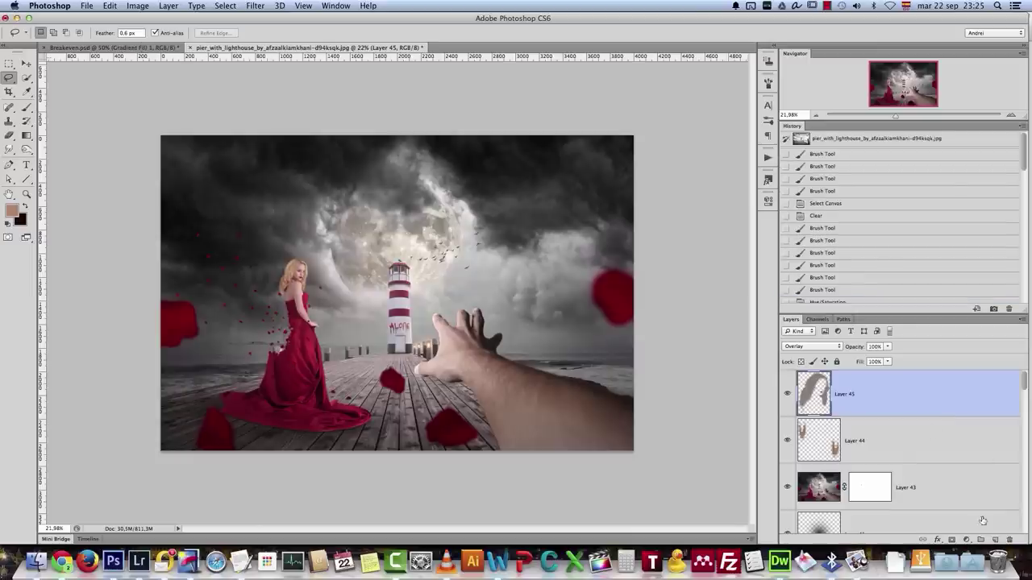
pyautogui.click(966, 542)
pyautogui.click(971, 392)
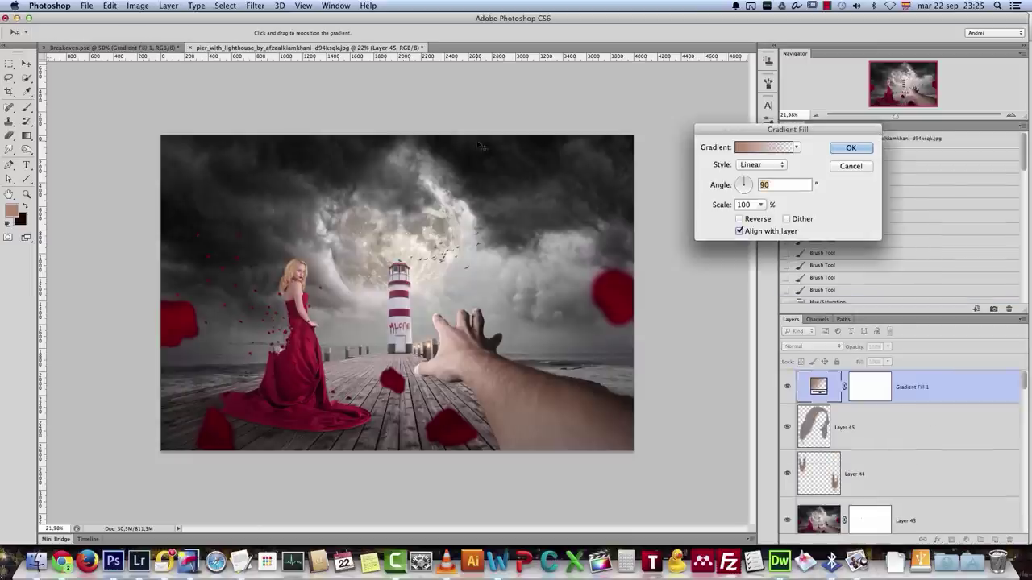
pyautogui.click(846, 147)
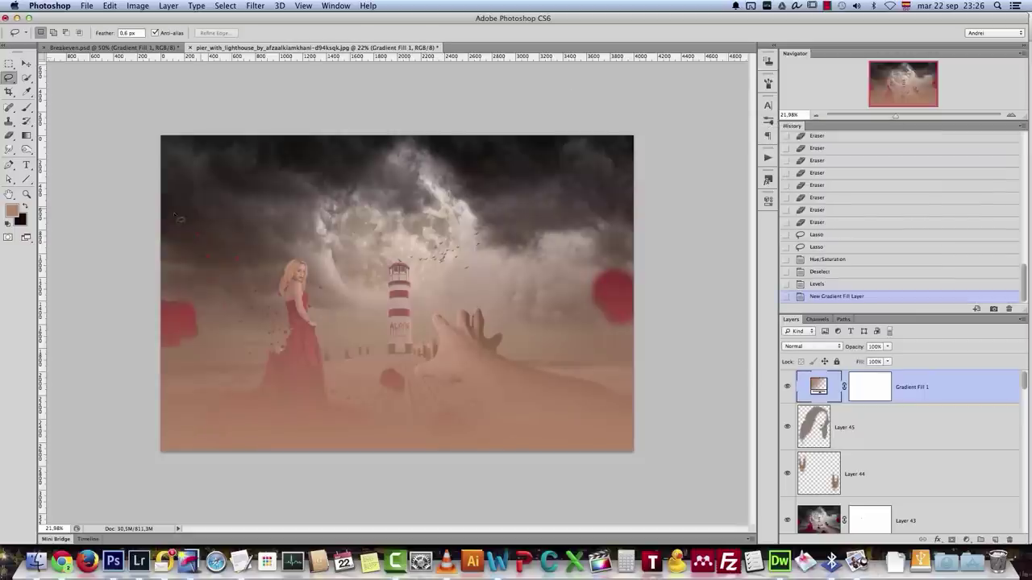
# Reset the foreground and background colours to default and change the fill layer's gradient to a black Foreground to Transparent preset
pyautogui.click(6, 224)
pyautogui.doubleClick(818, 388)
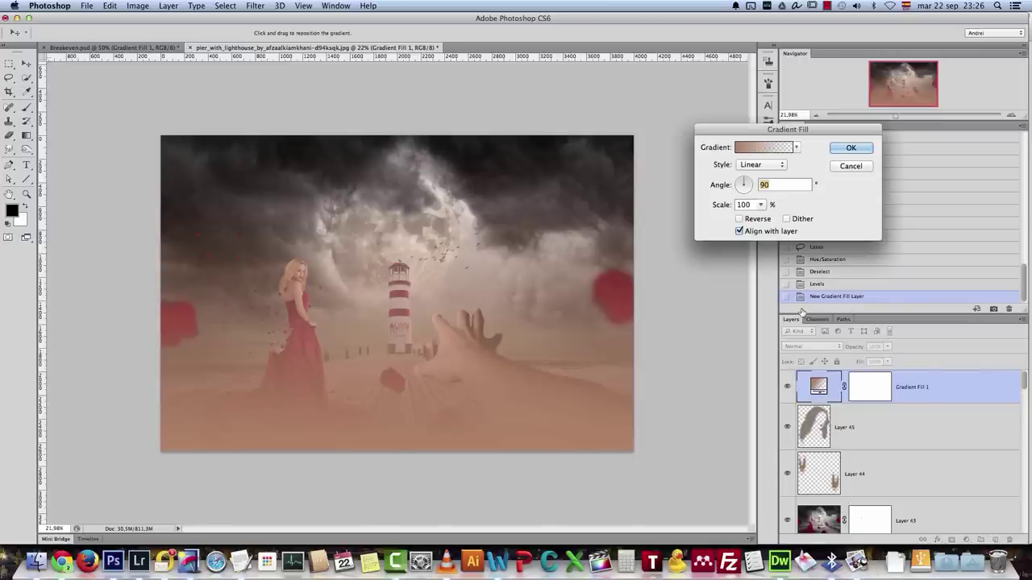
pyautogui.click(770, 147)
pyautogui.click(702, 135)
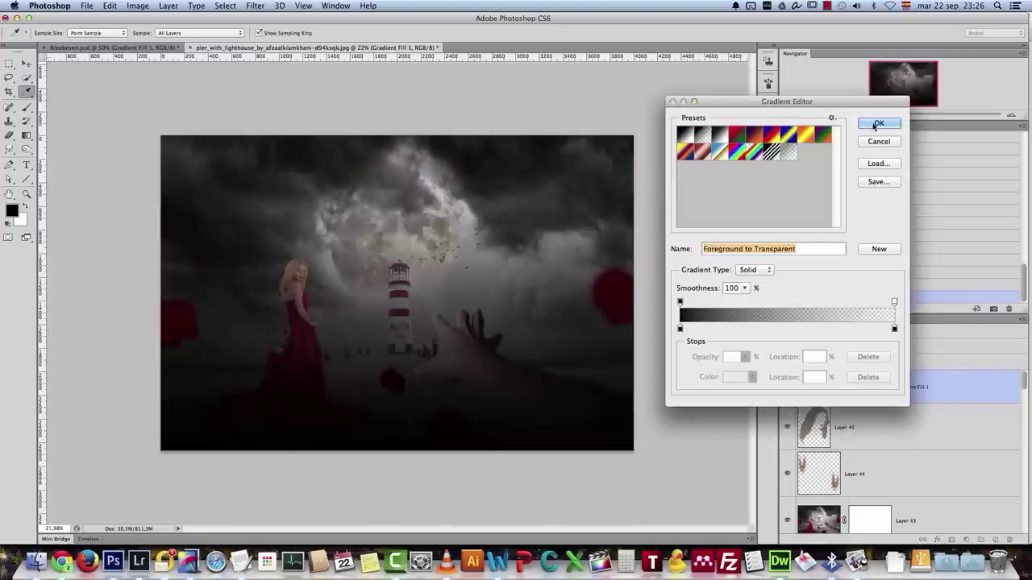
pyautogui.click(865, 123)
# Make the gradient fill a reversed radial vignette at 557% scale and move the gradient's transparent opacity stop inward
pyautogui.click(762, 165)
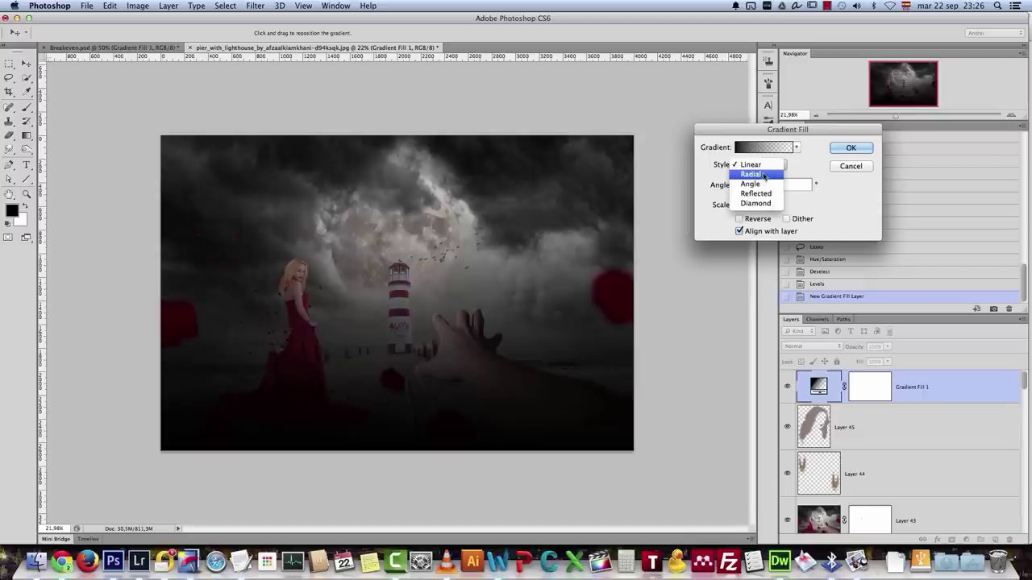
pyautogui.click(757, 174)
pyautogui.click(740, 219)
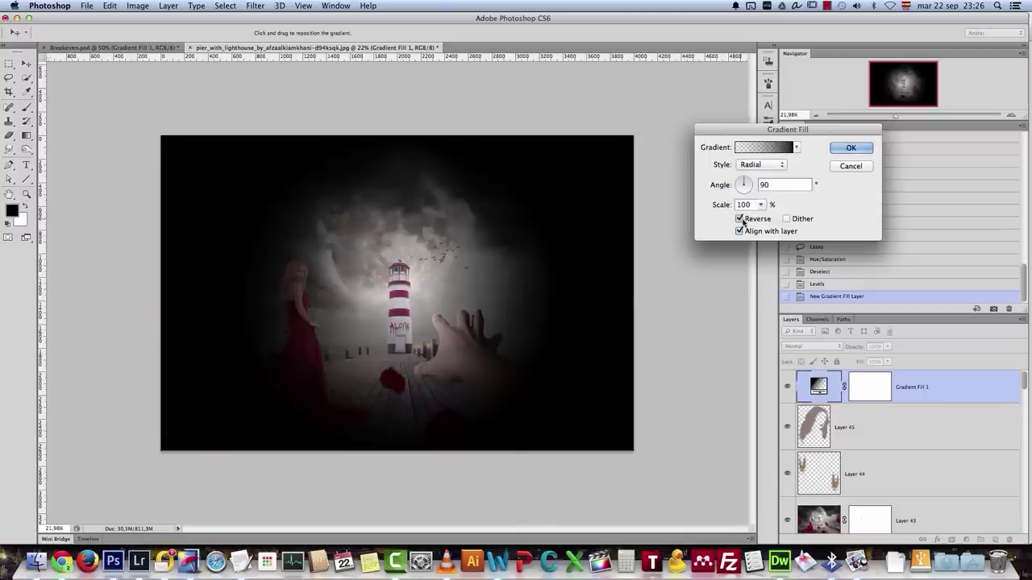
pyautogui.click(760, 204)
pyautogui.moveTo(763, 219); pyautogui.dragTo(786, 219)
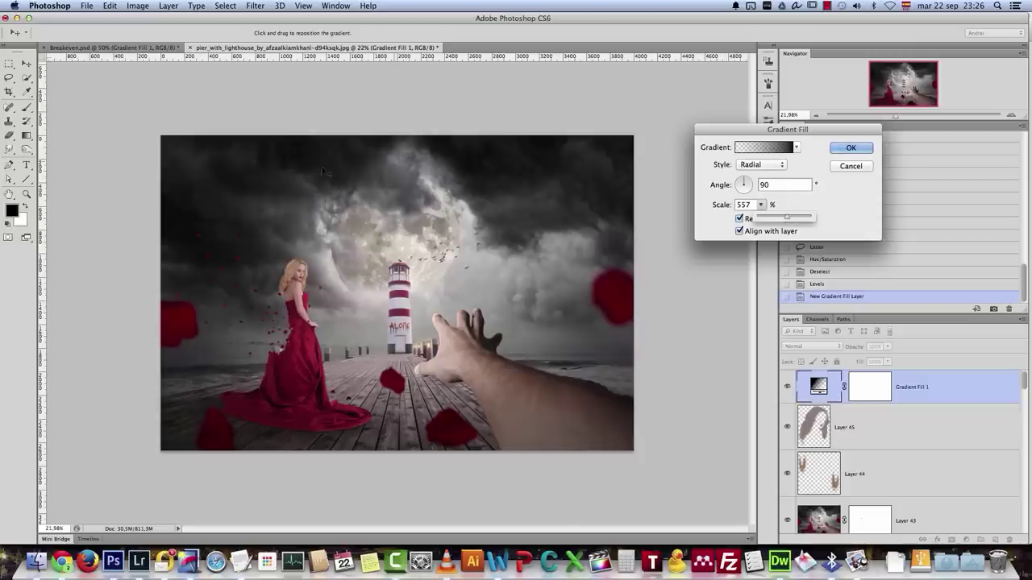
pyautogui.click(781, 148)
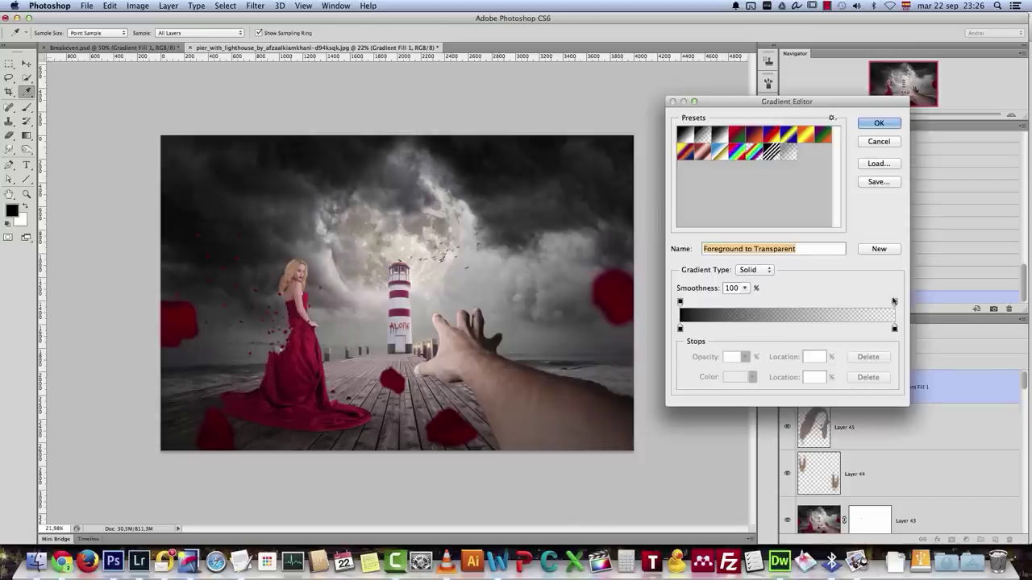
pyautogui.moveTo(894, 302); pyautogui.dragTo(816, 303)
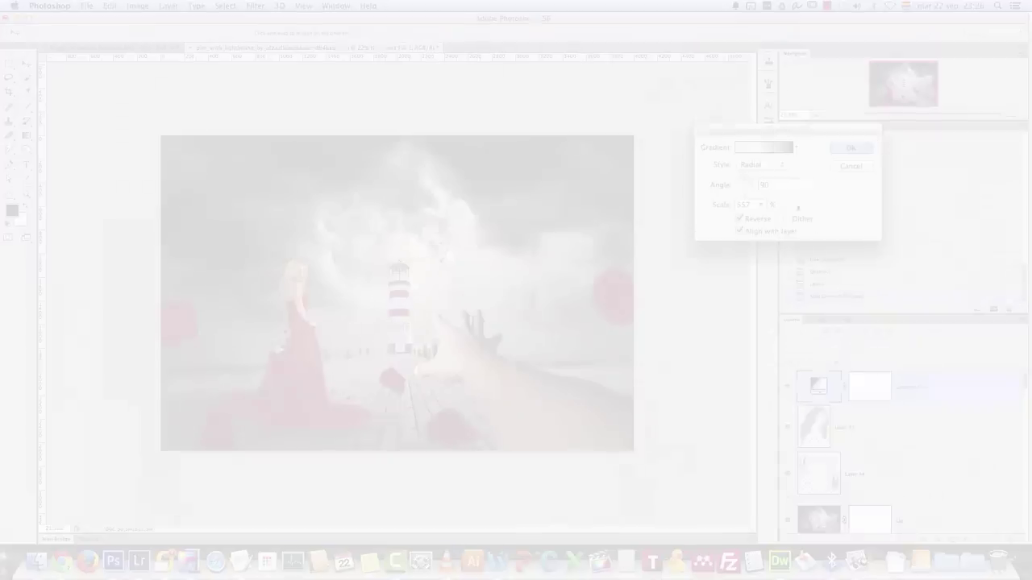